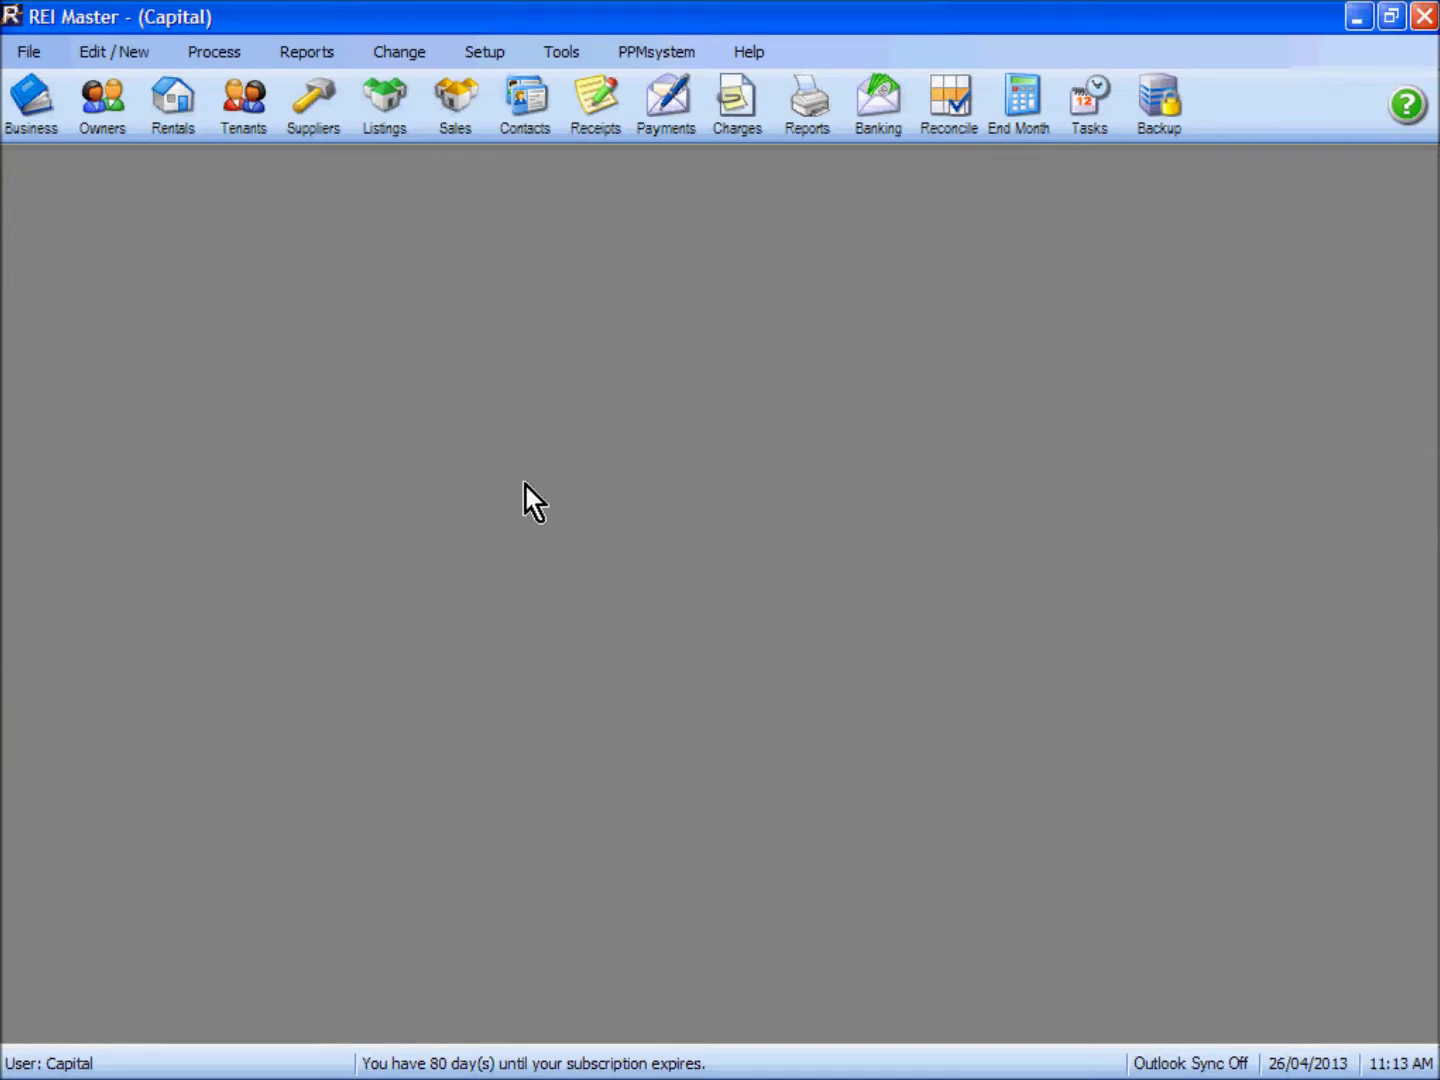
Step: Put the agency's Business Details into edit mode, check the fields and save them
left_click(26, 105)
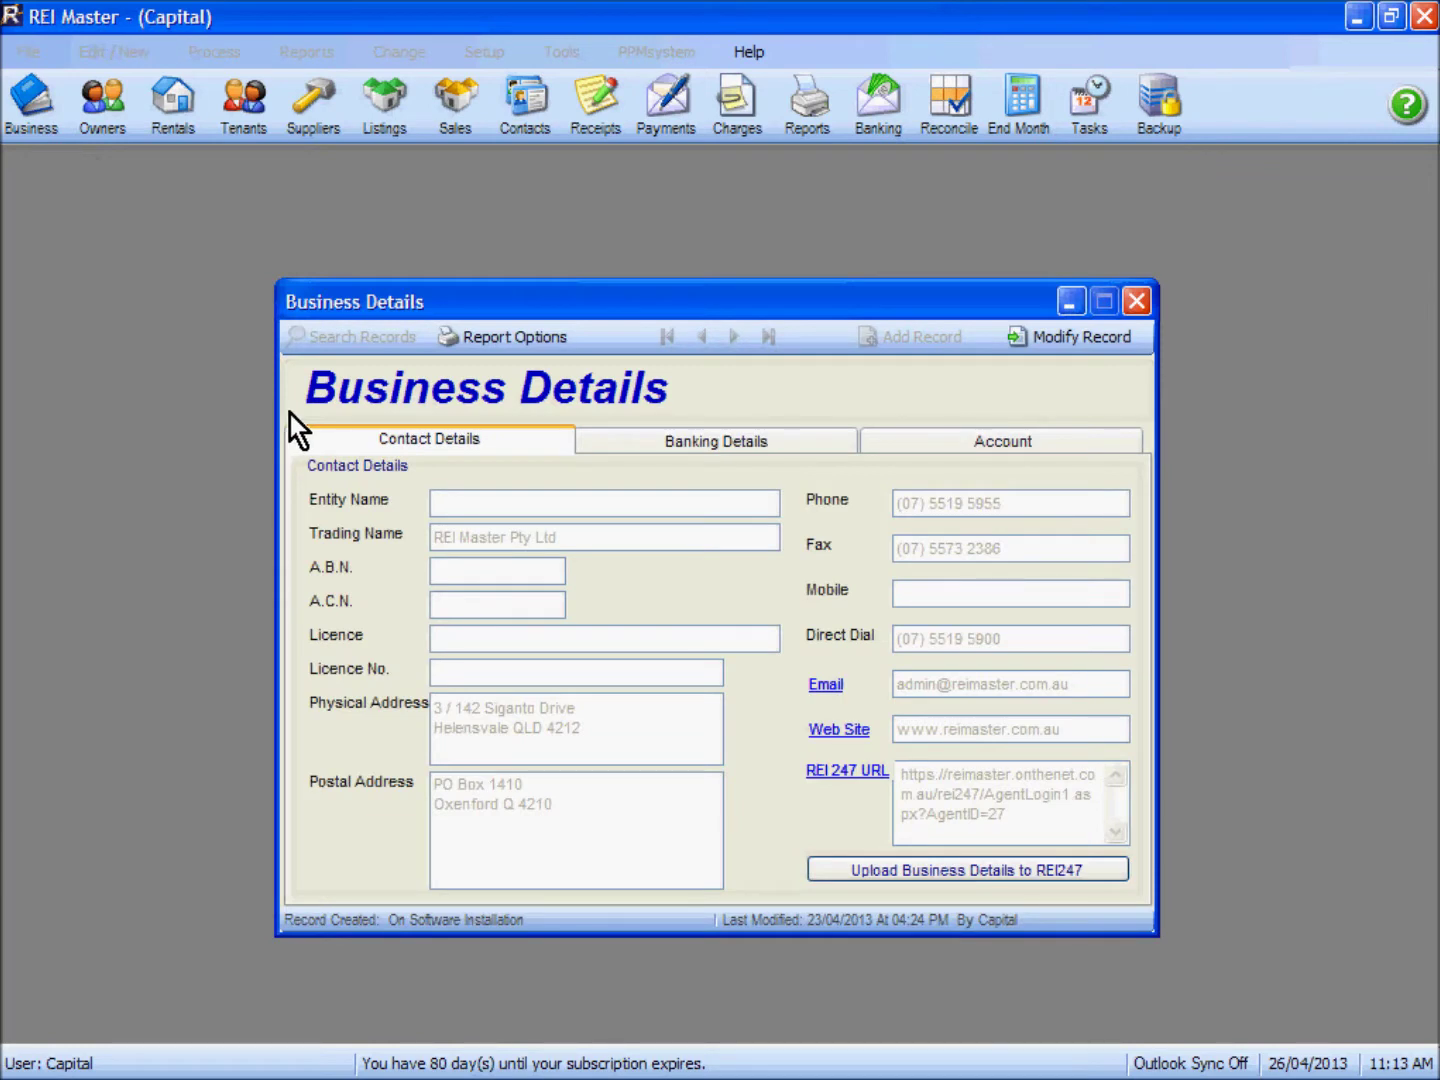
left_click(1080, 338)
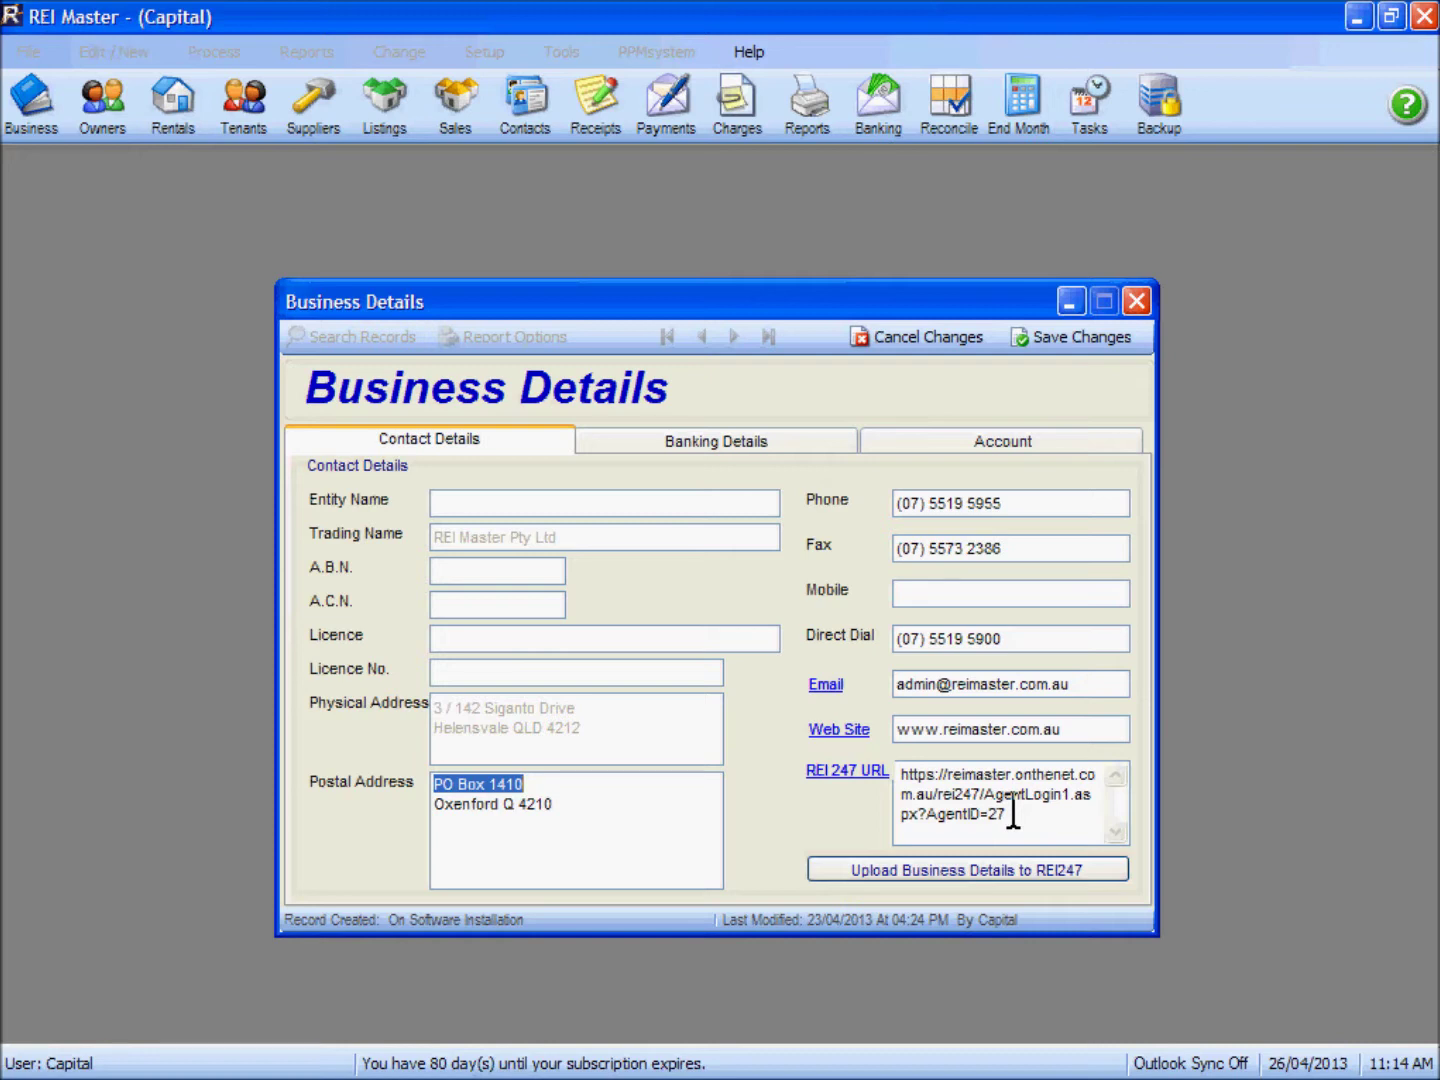
left_click(1057, 336)
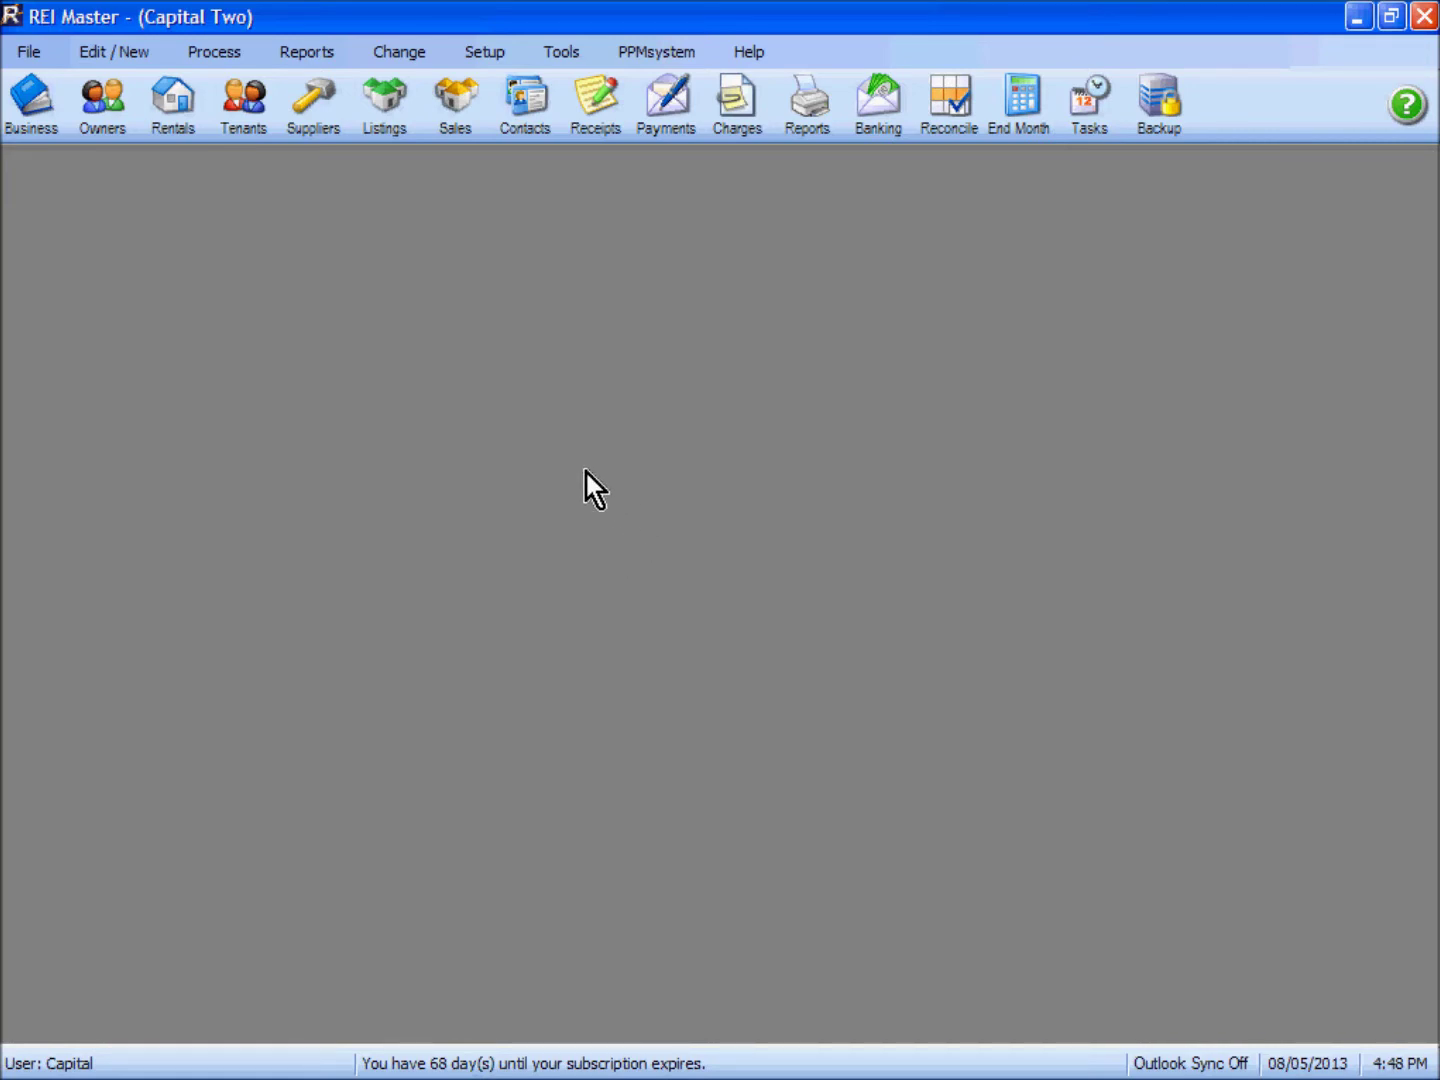
Step: In Users and Passwords, add a new user with the user's name and a password
left_click(486, 50)
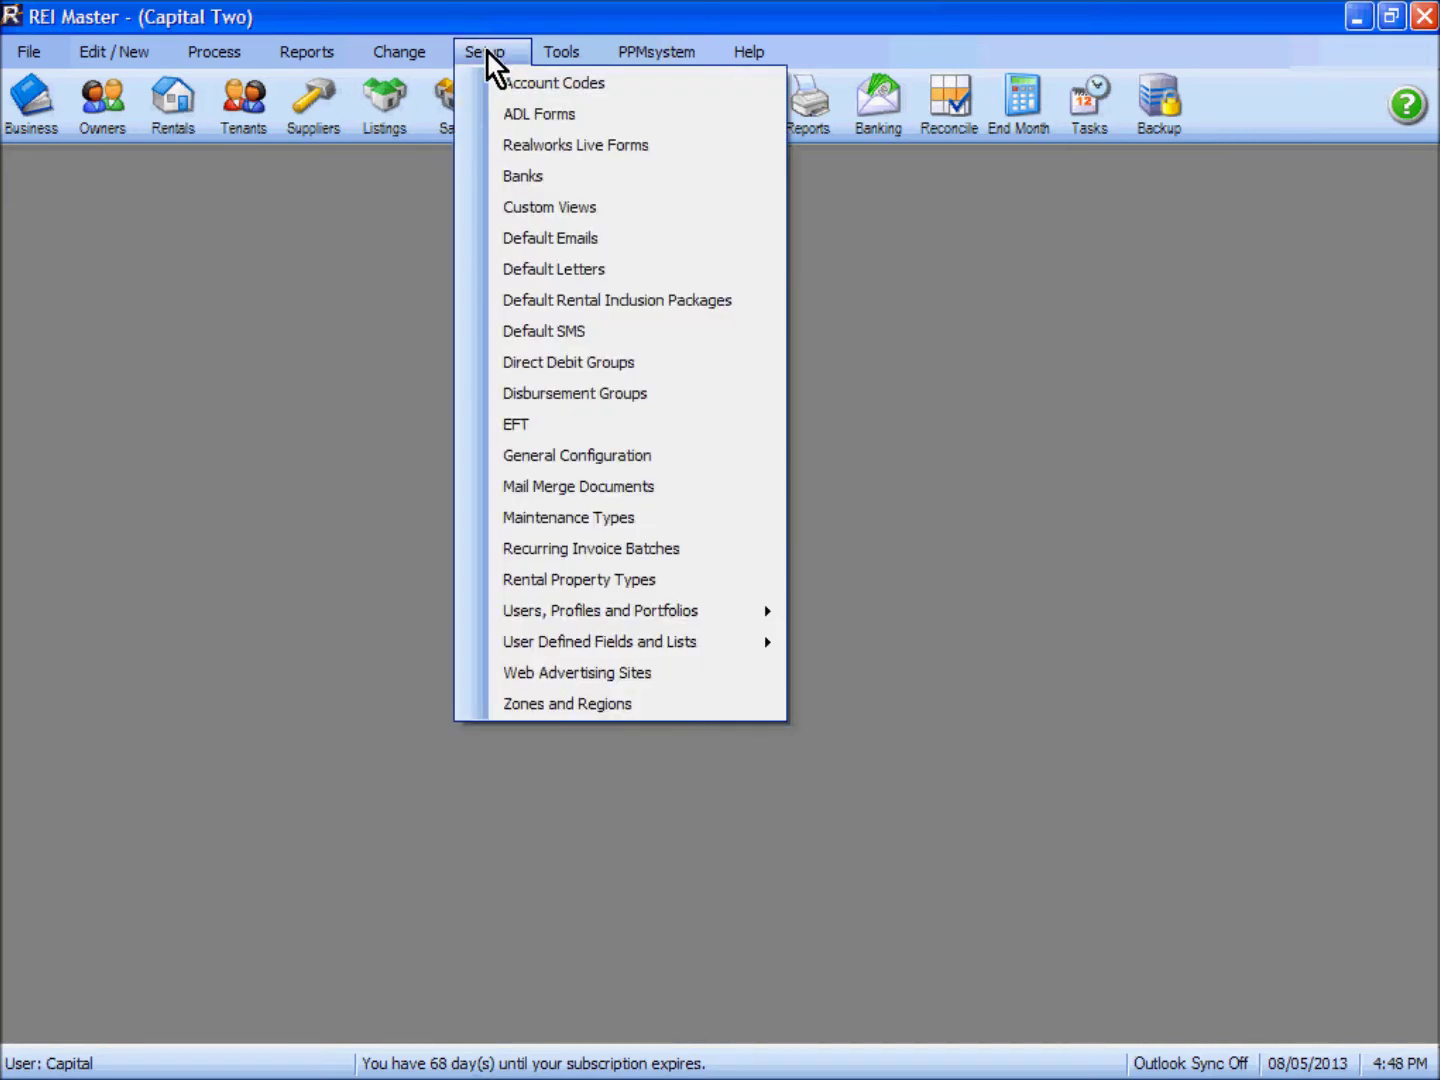
mouse_move(636, 617)
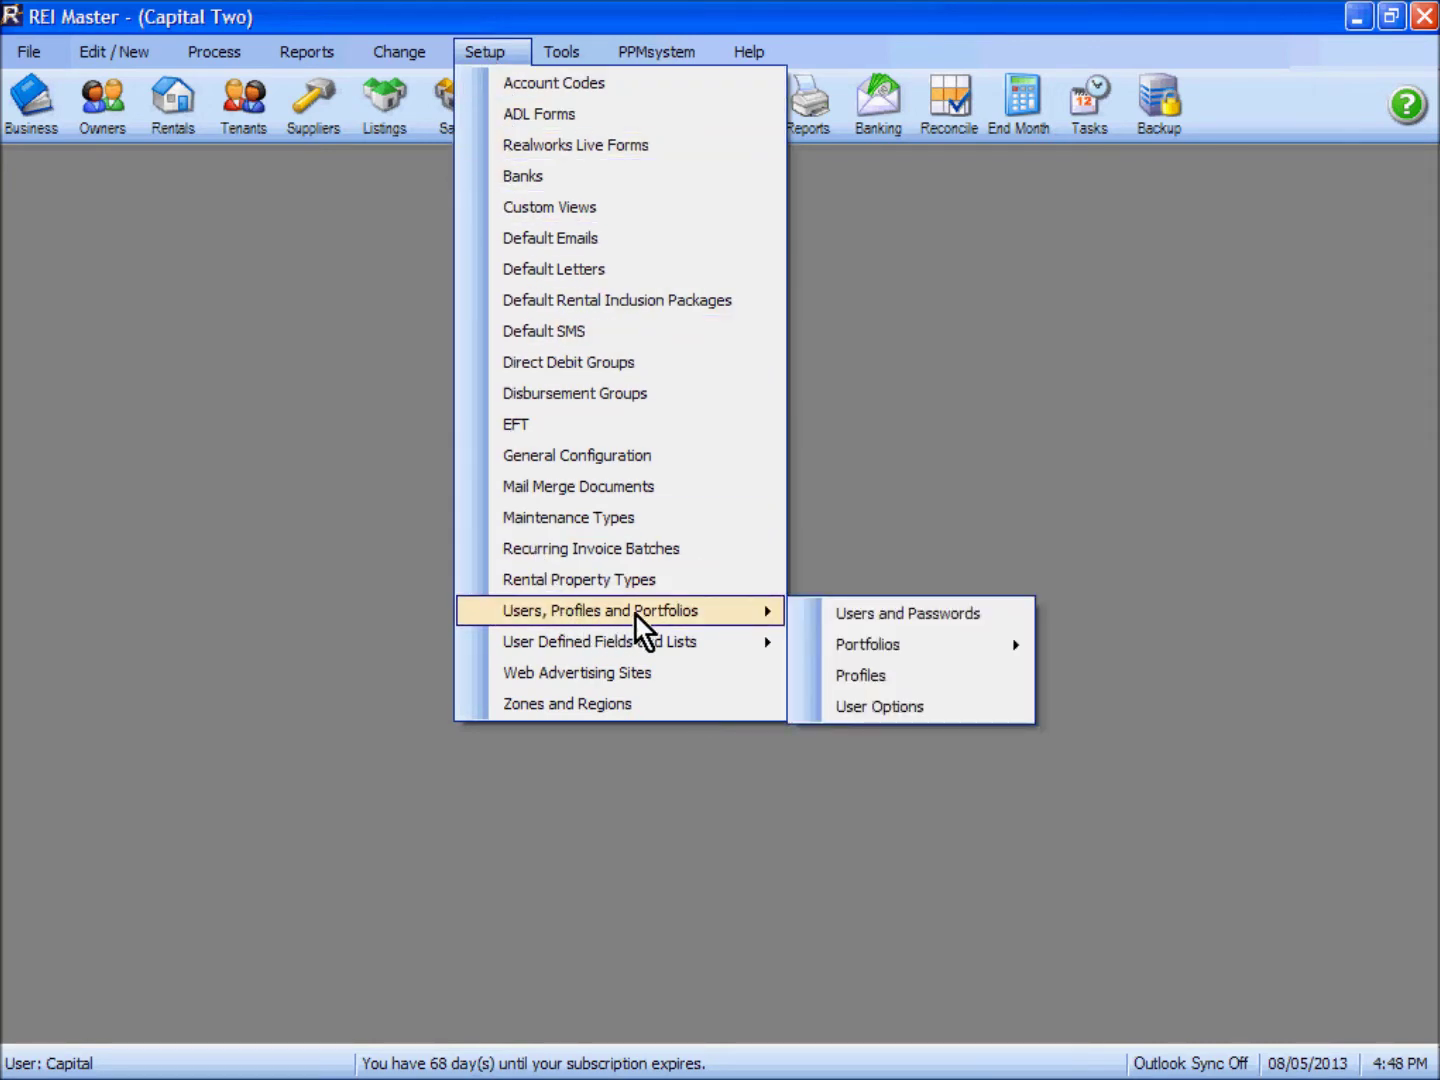
left_click(829, 613)
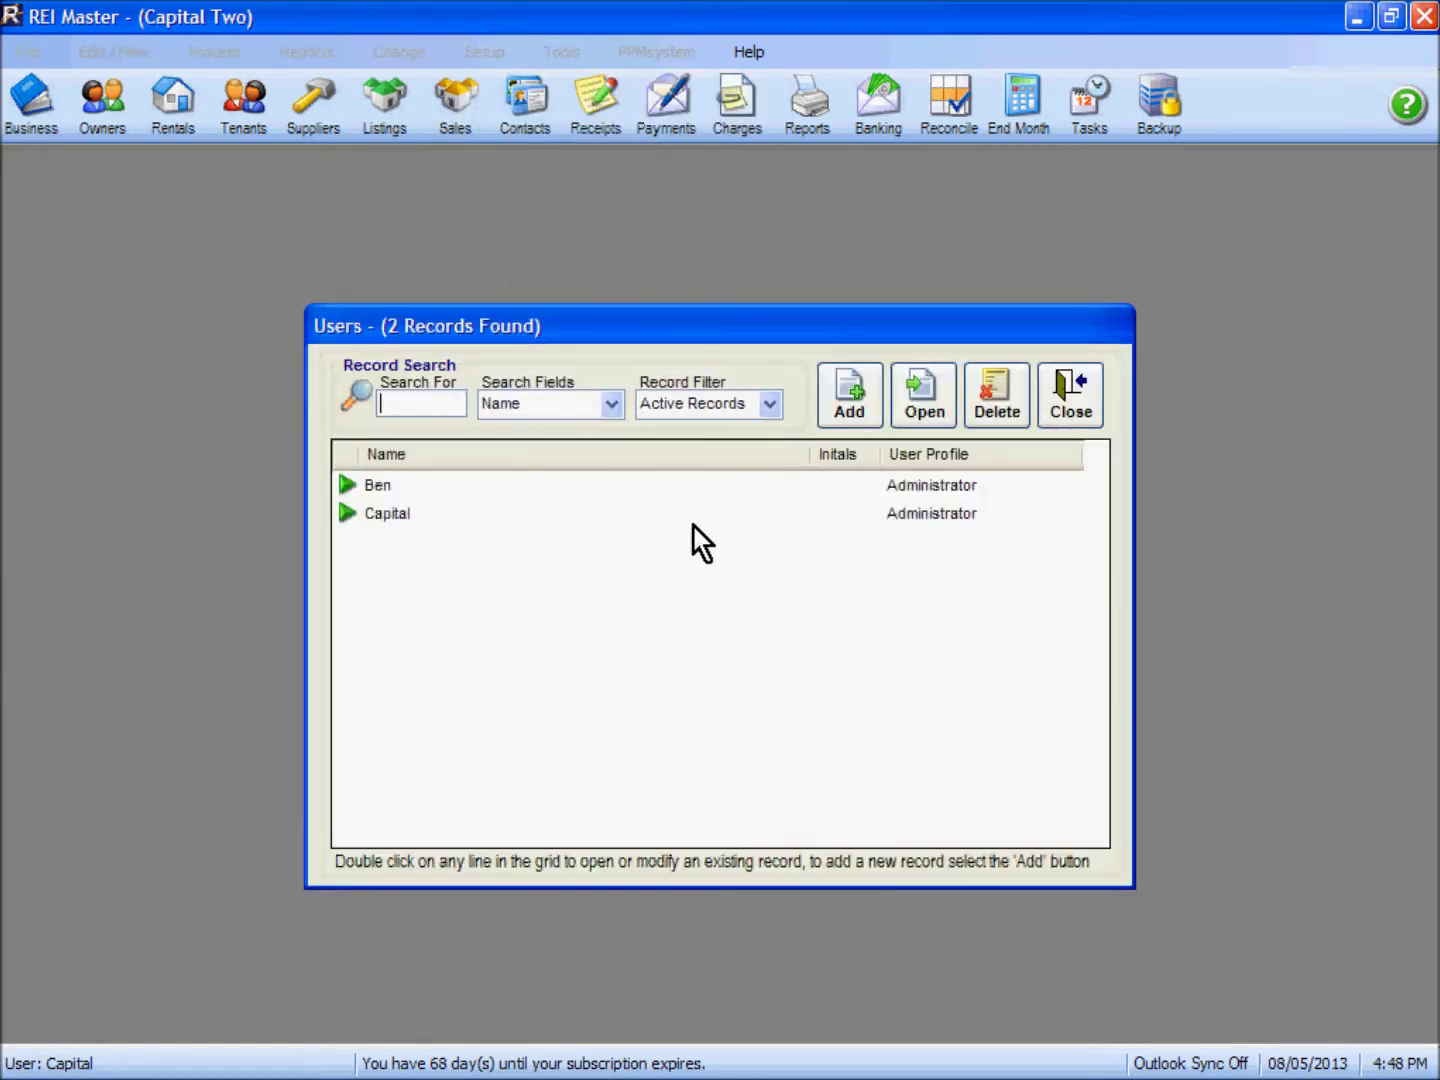
left_click(851, 404)
type("Scott")
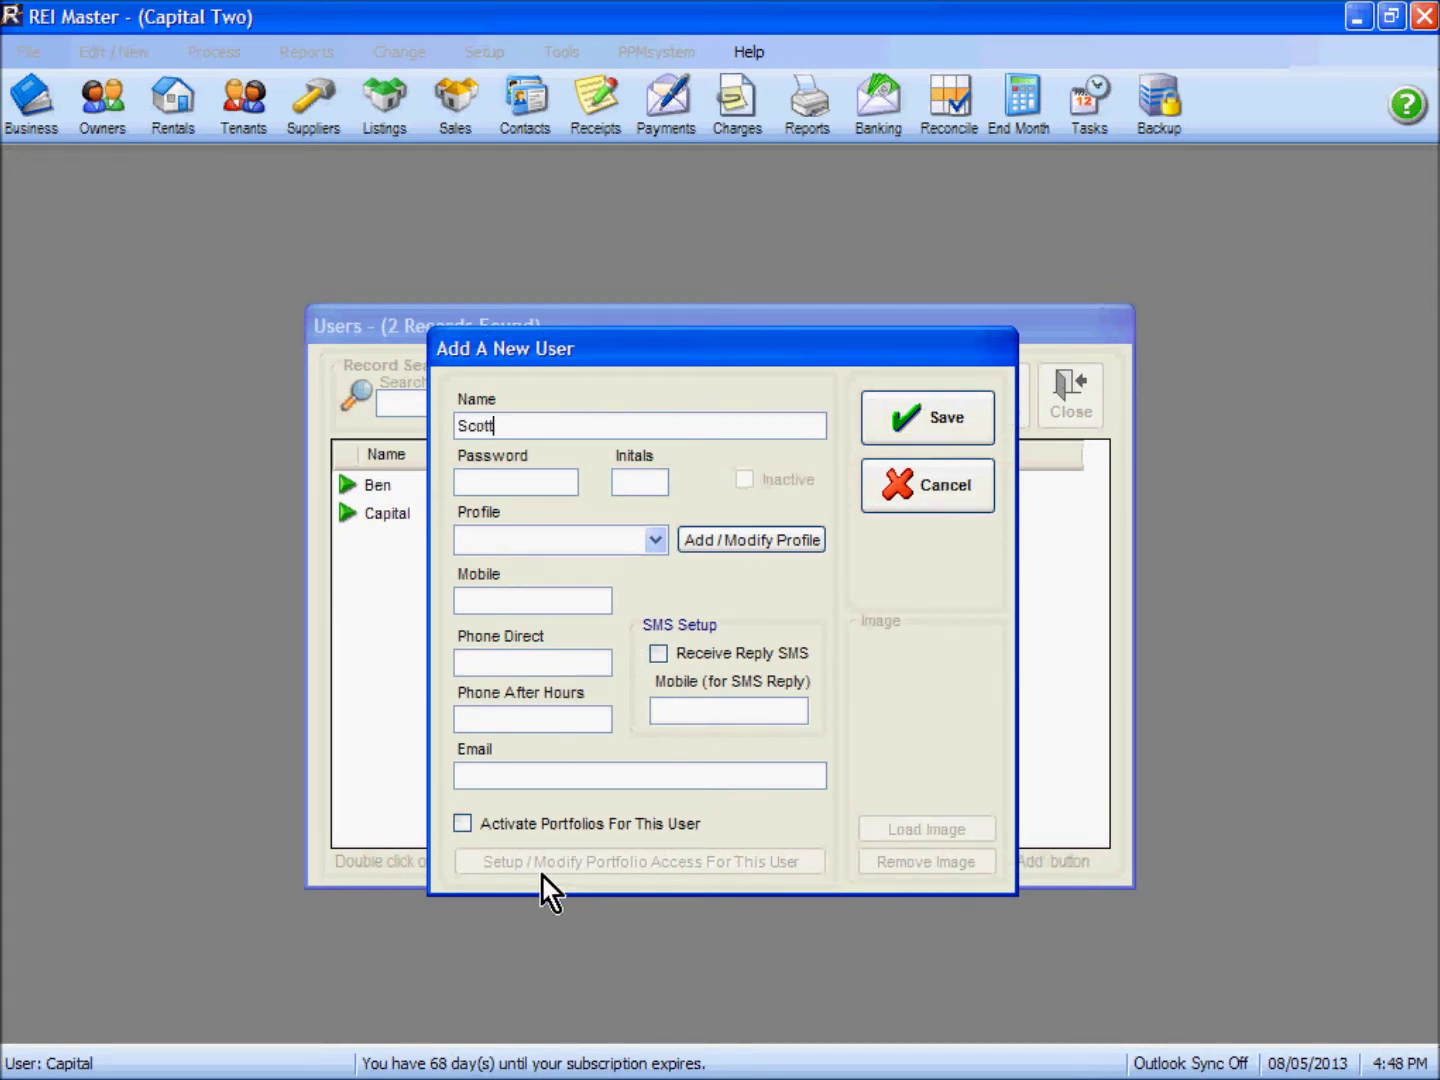
key("Tab")
type("*****")
Step: Give the new user the Administrator profile, save it and close the users list
left_click(654, 542)
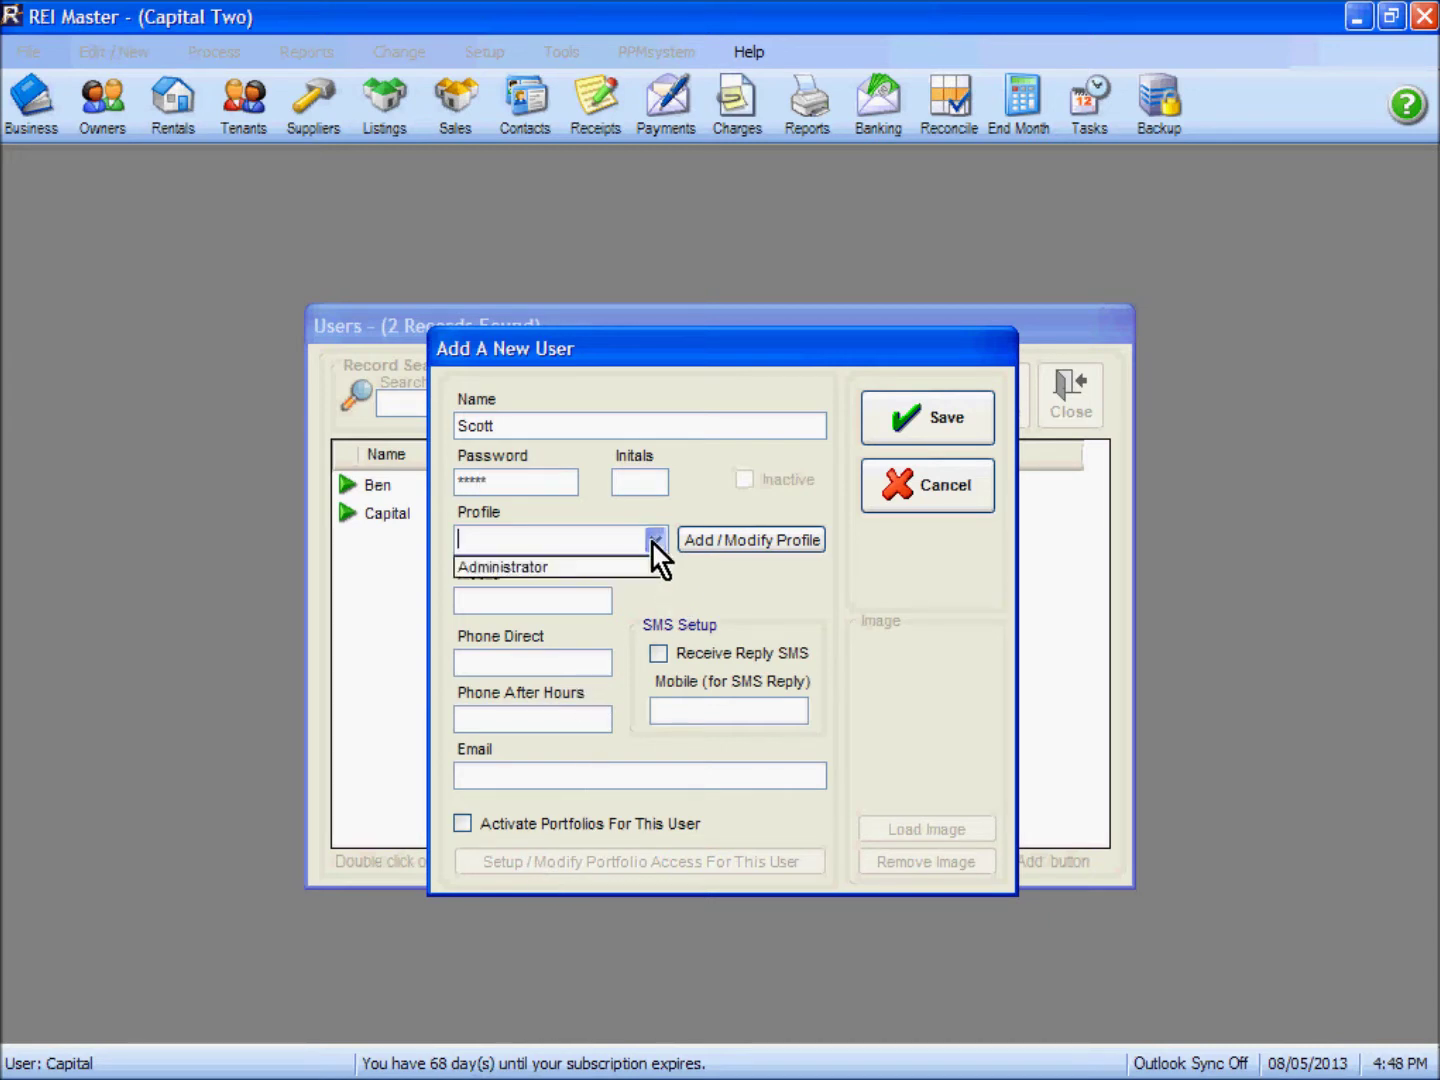
left_click(595, 568)
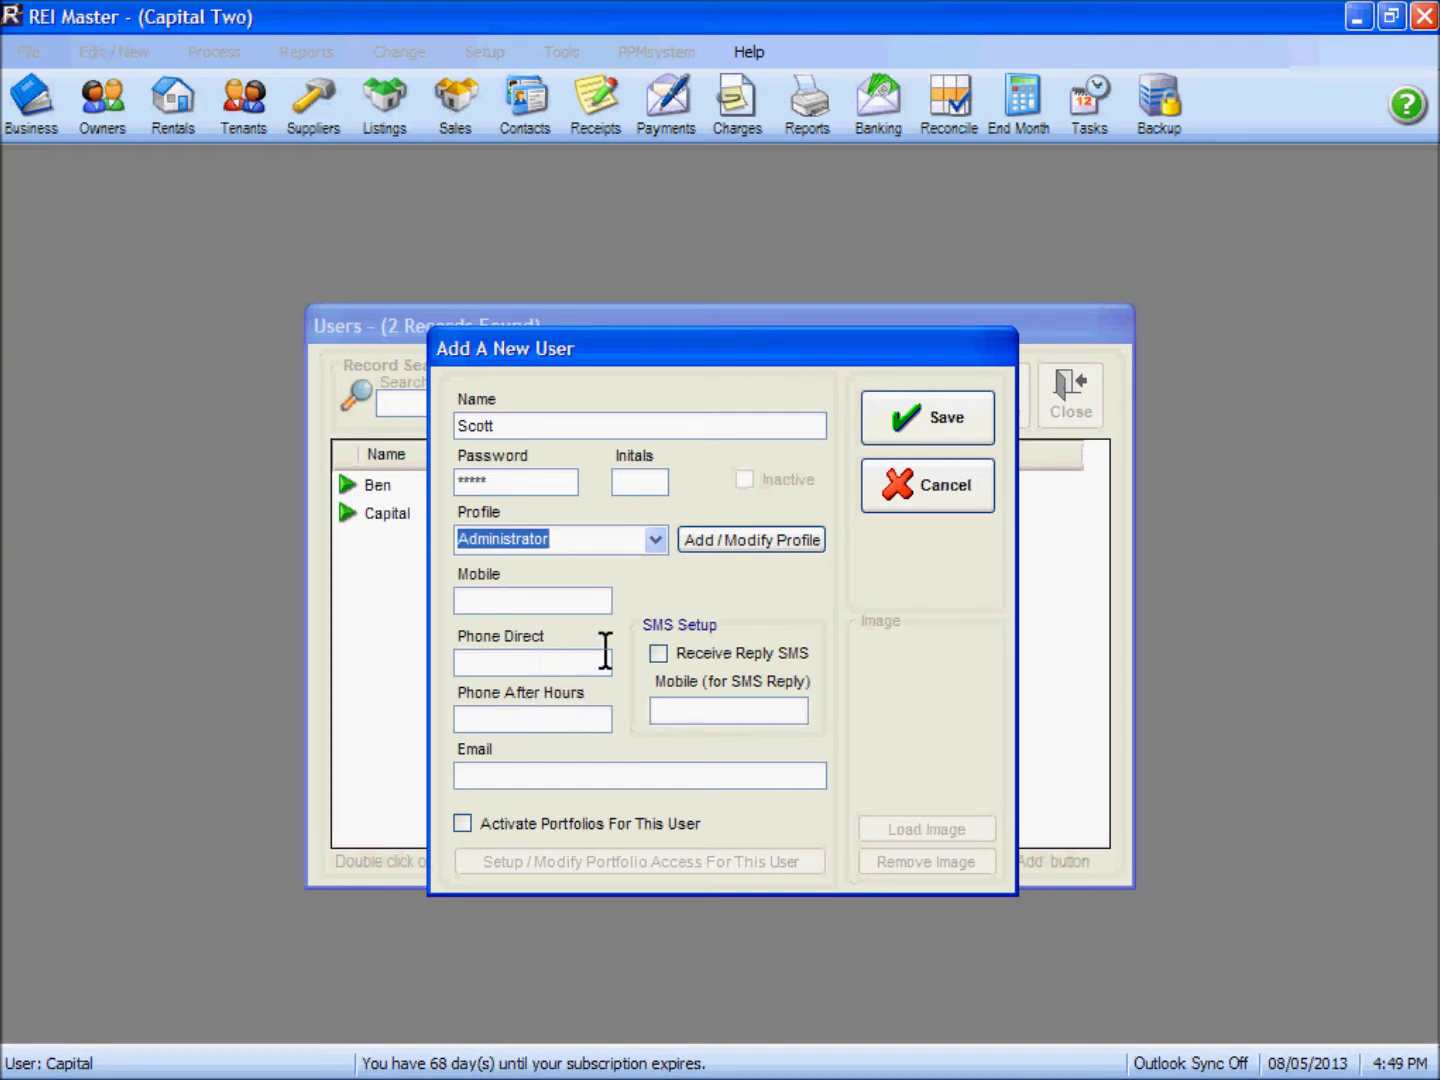
left_click(921, 420)
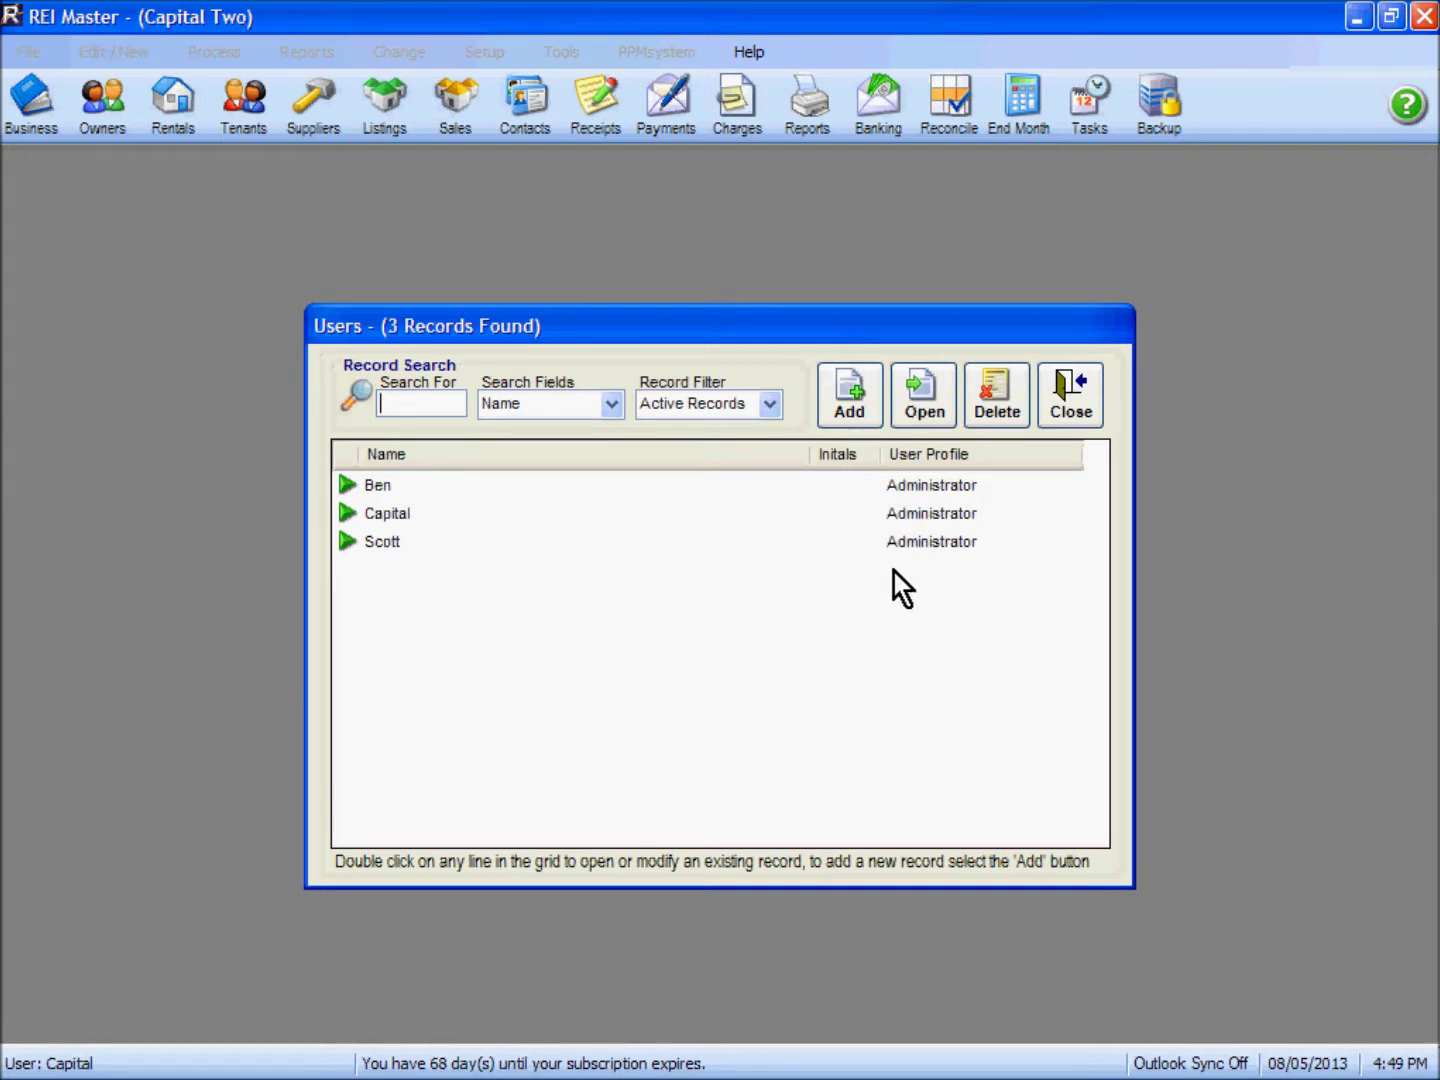
left_click(1065, 408)
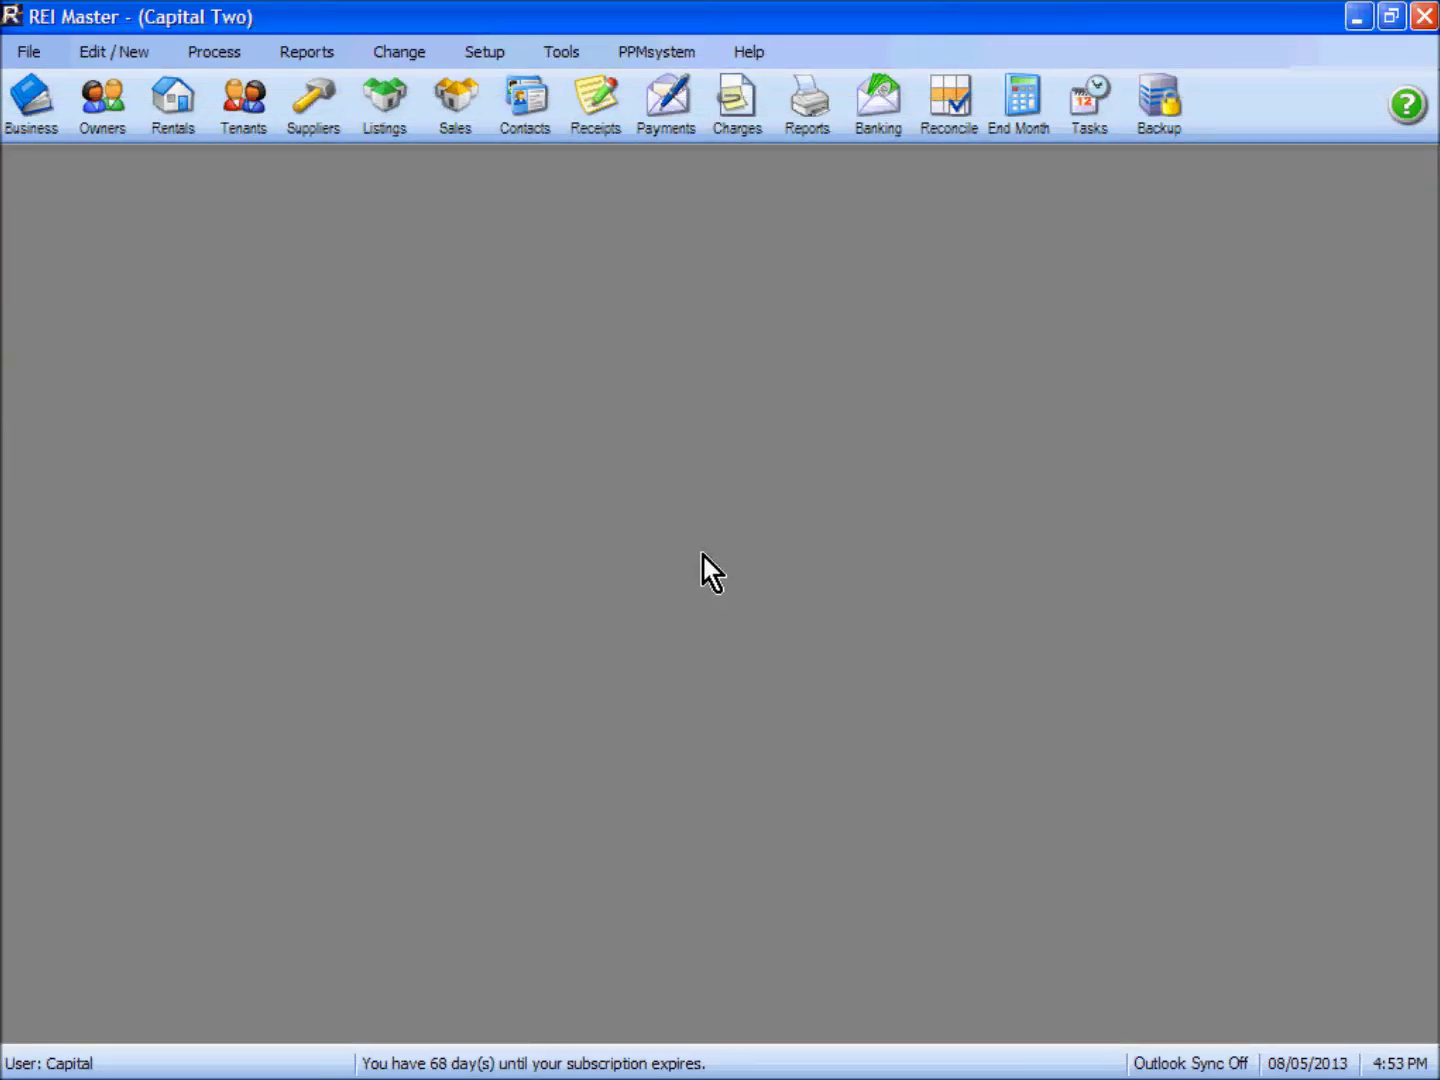
Step: Open the 60DORA rental's web-upload Property Information in edit mode
left_click(177, 122)
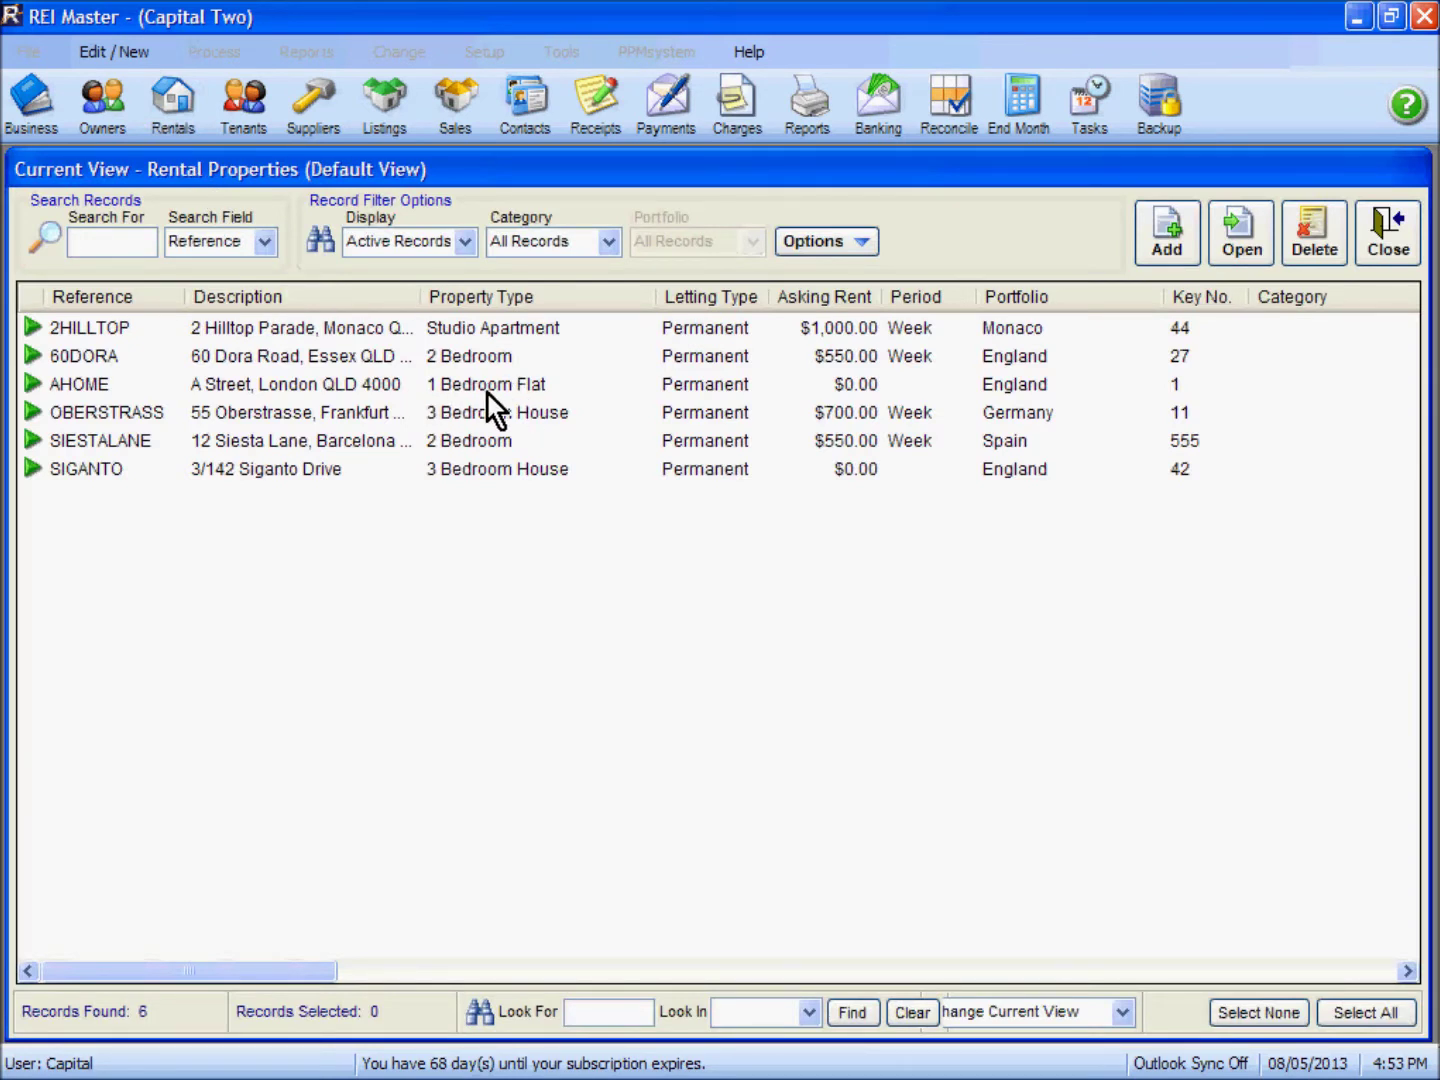
double_click(358, 359)
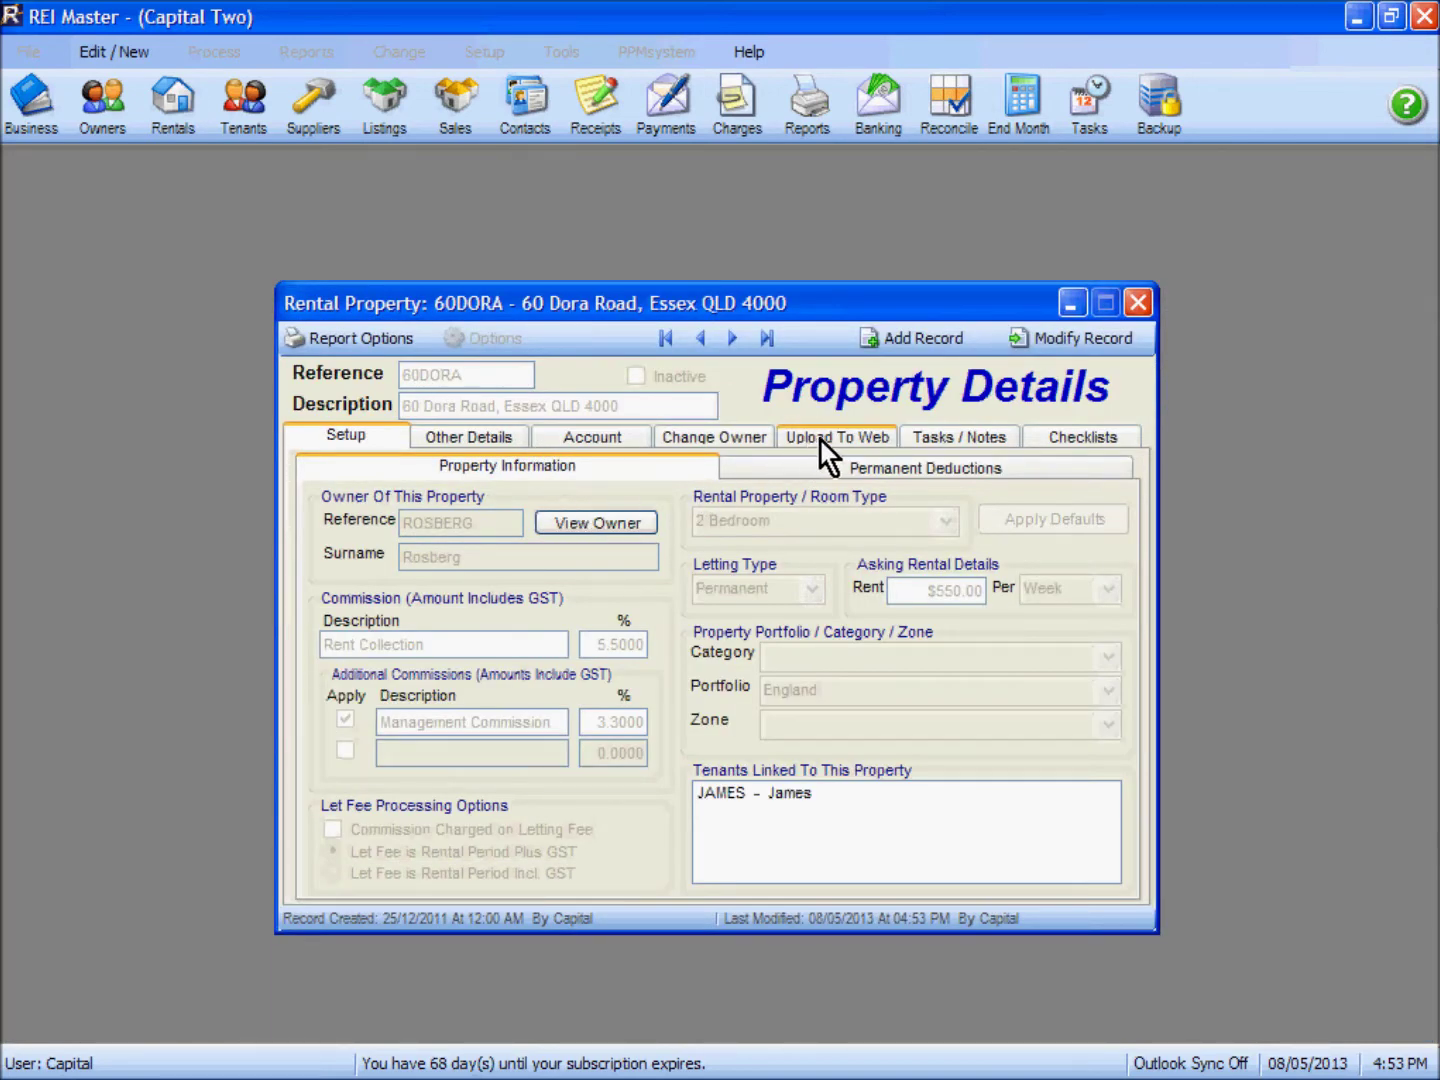
left_click(834, 441)
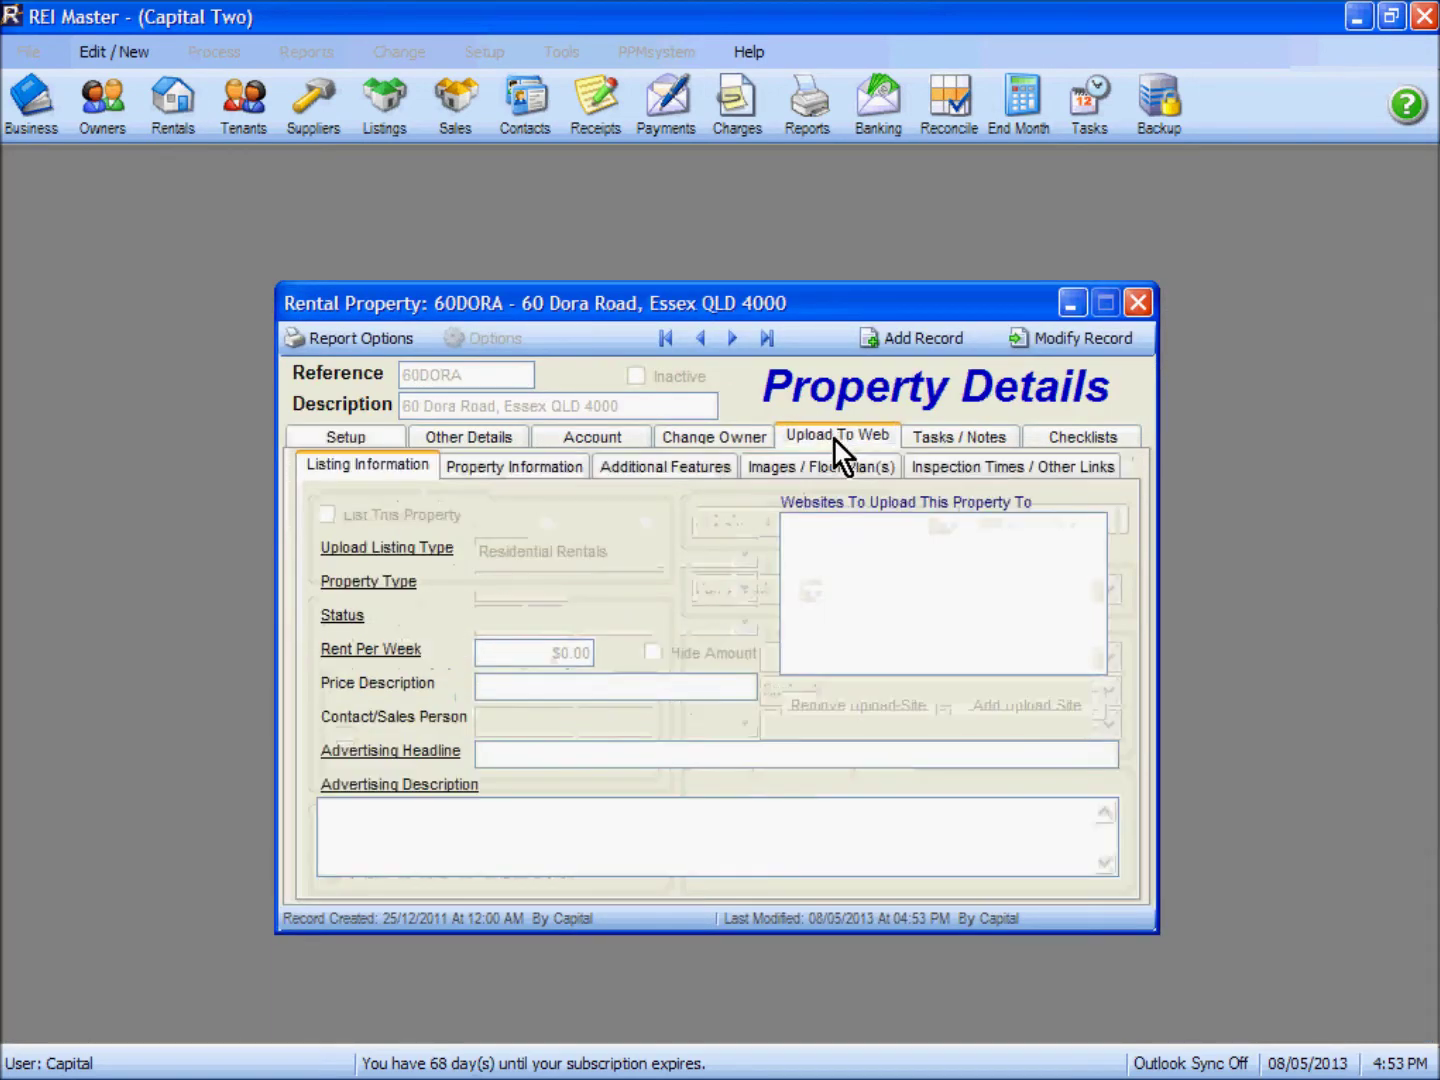
left_click(541, 467)
left_click(1068, 340)
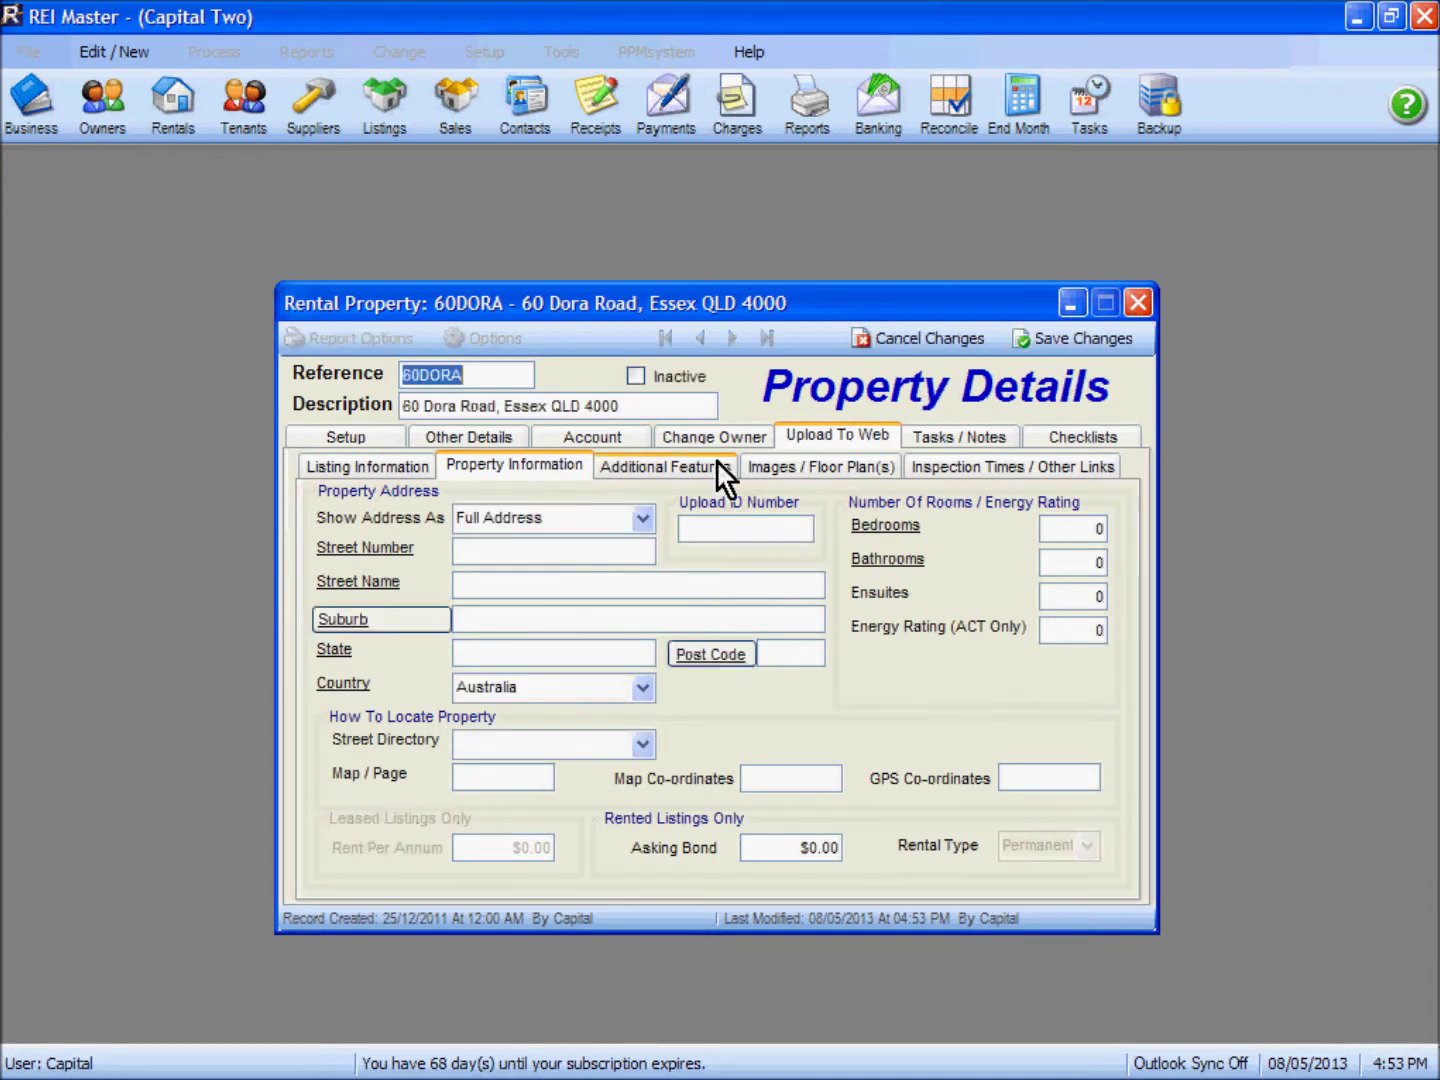
Step: Enter the listing's street number, street name, suburb, state QLD and post code 4000
left_click(476, 548)
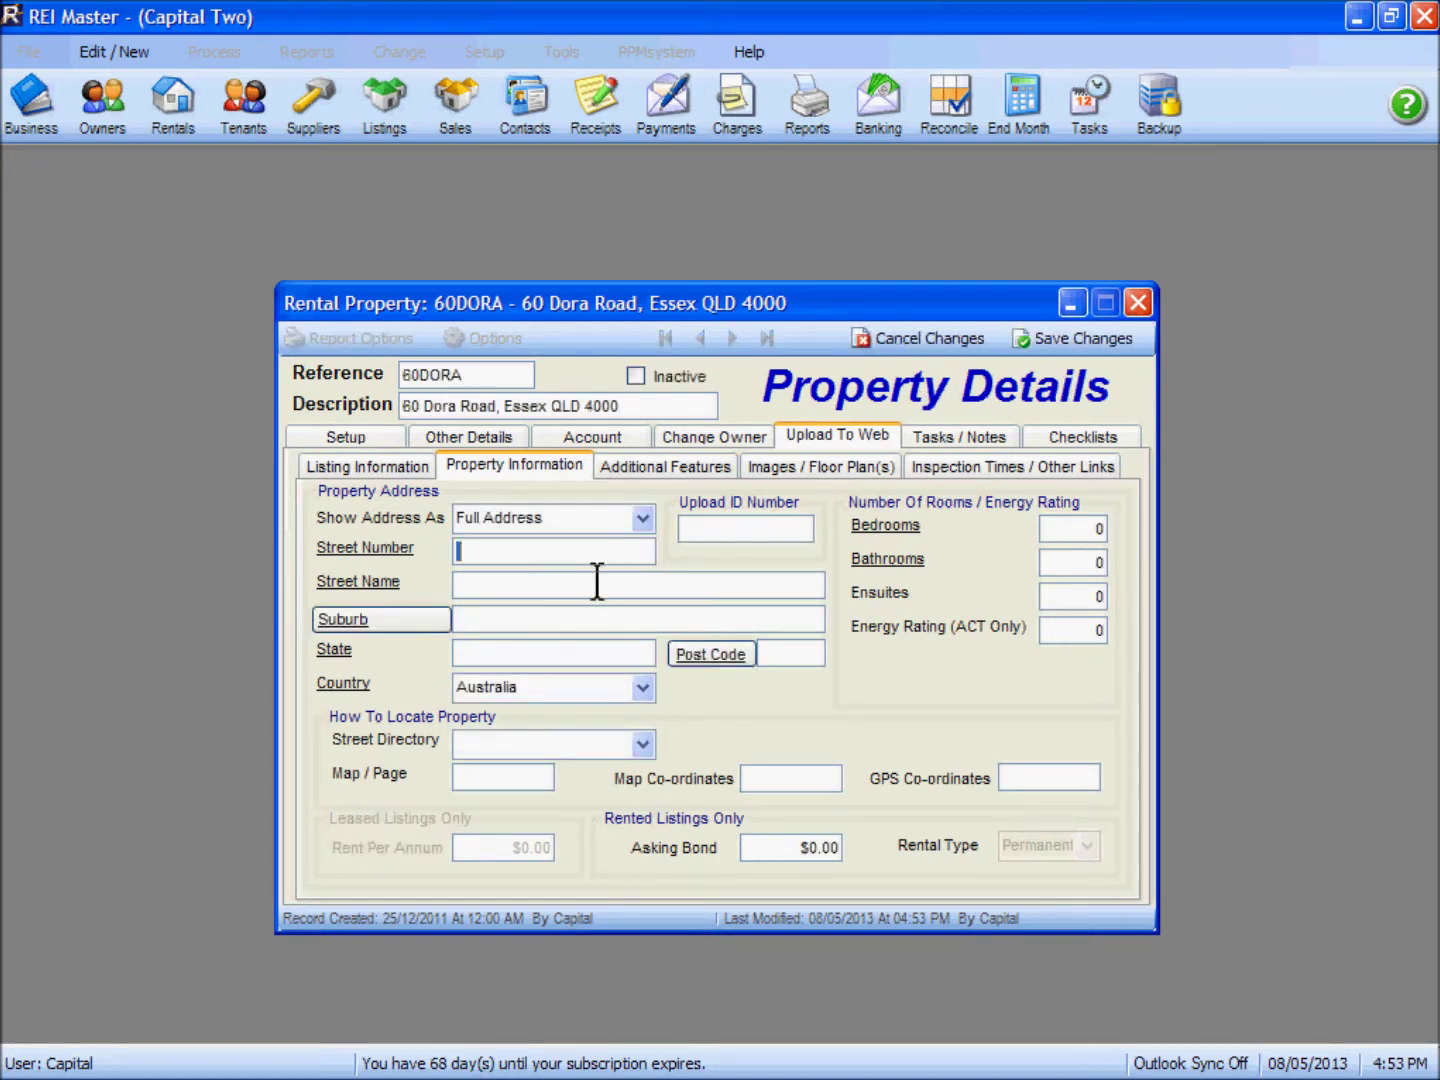
left_click(597, 580)
left_click(547, 614)
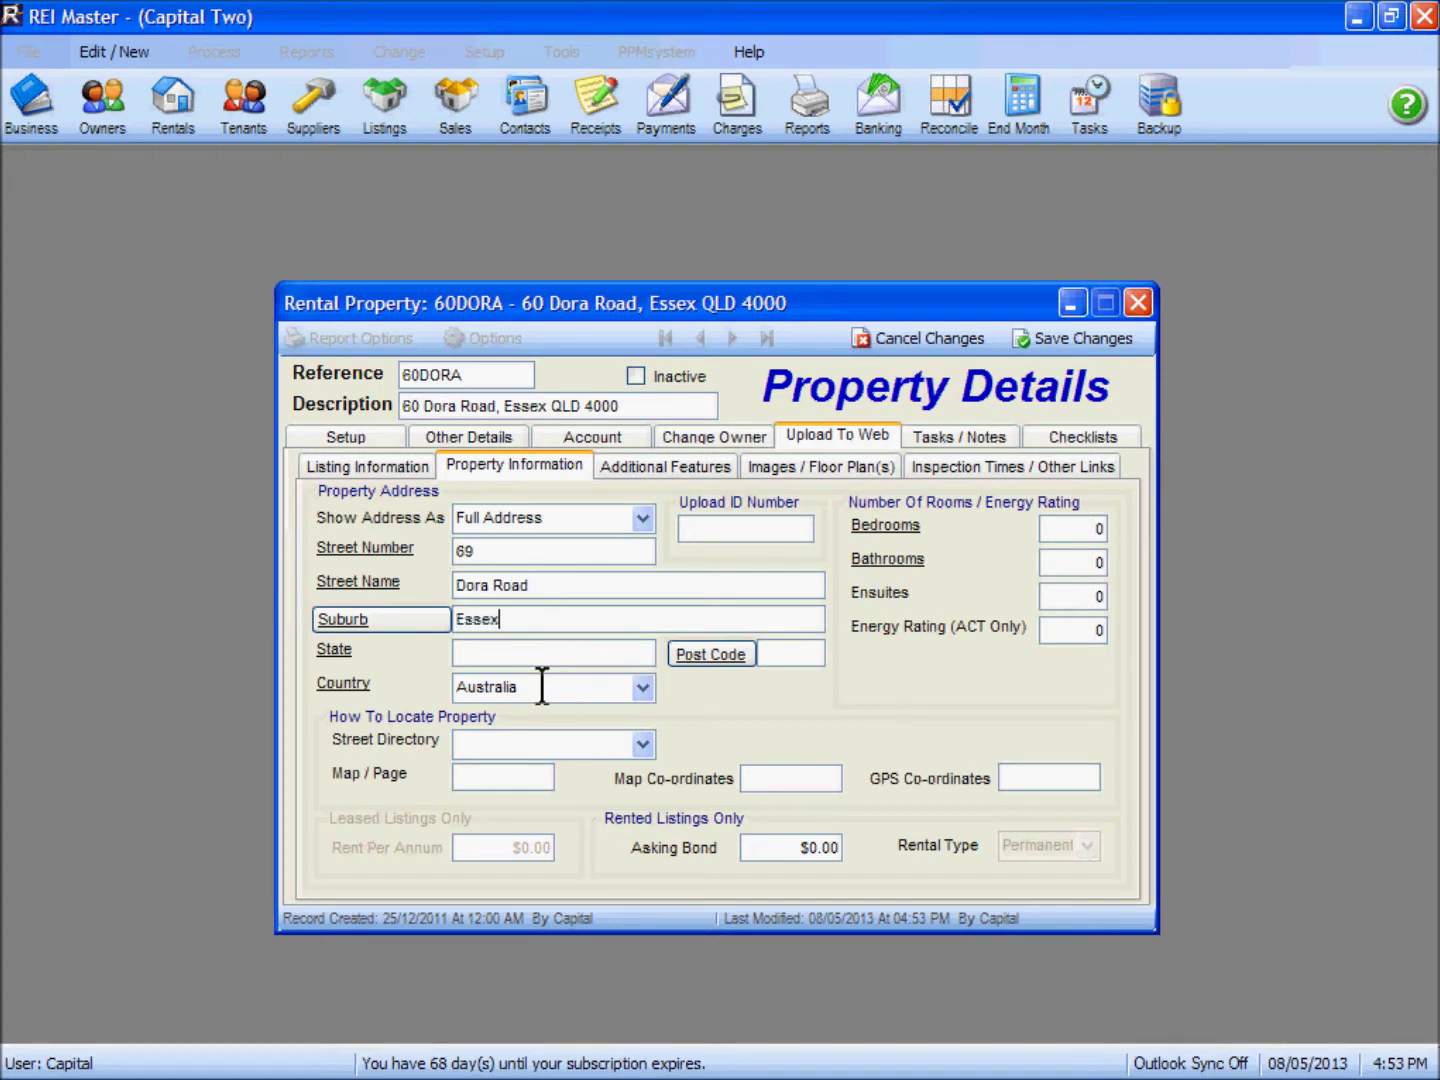
key("Tab")
type("QLD")
left_click(793, 653)
type("4000")
Step: Set the listing to 2 bedrooms and 1 bathroom
left_click(1076, 528)
type("2")
key("Tab")
type("1")
Step: Set Parking Spaces to 1 under Additional Features and save the 60DORA record
left_click(670, 468)
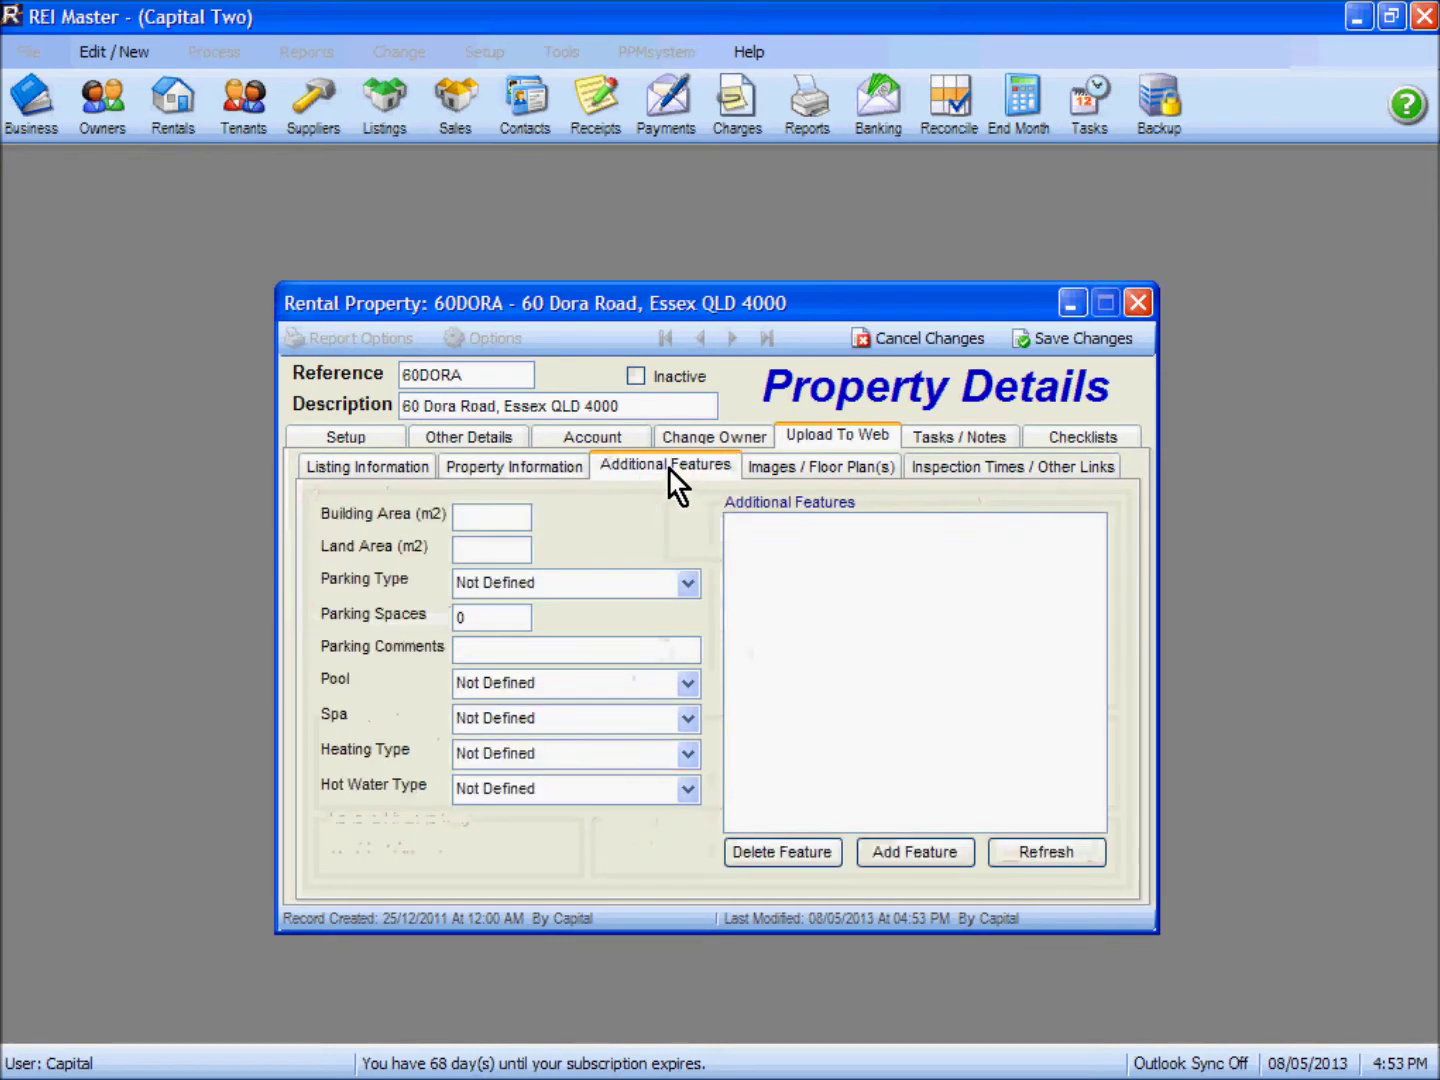
left_click(475, 617)
type("1")
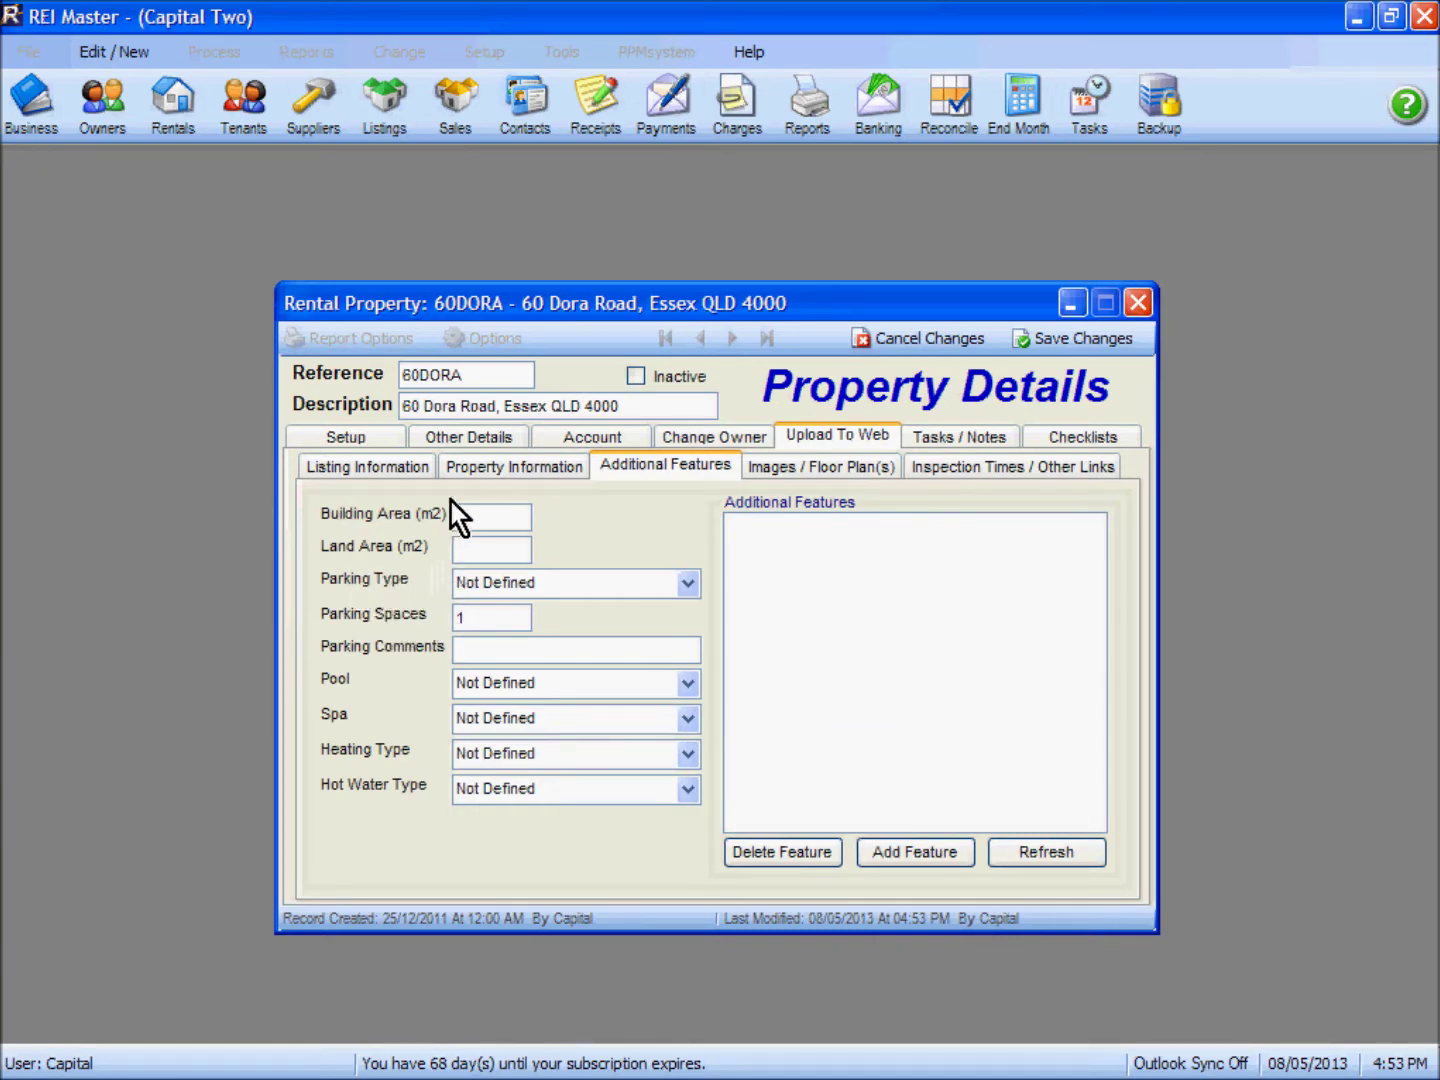
left_click(480, 441)
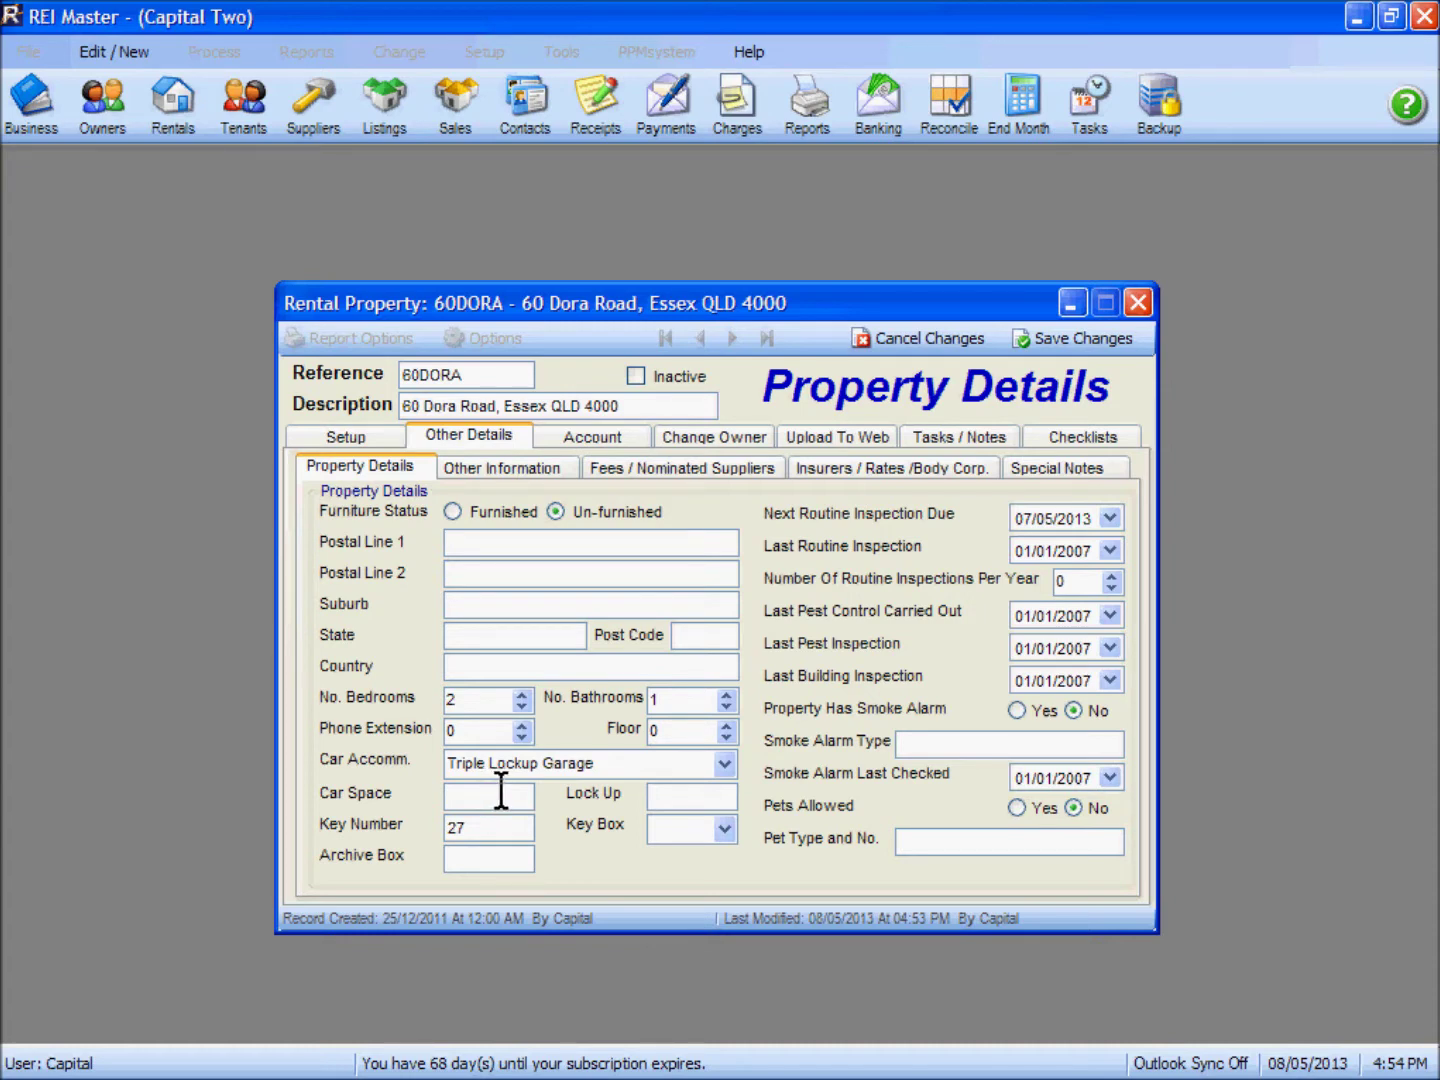
left_click(1095, 341)
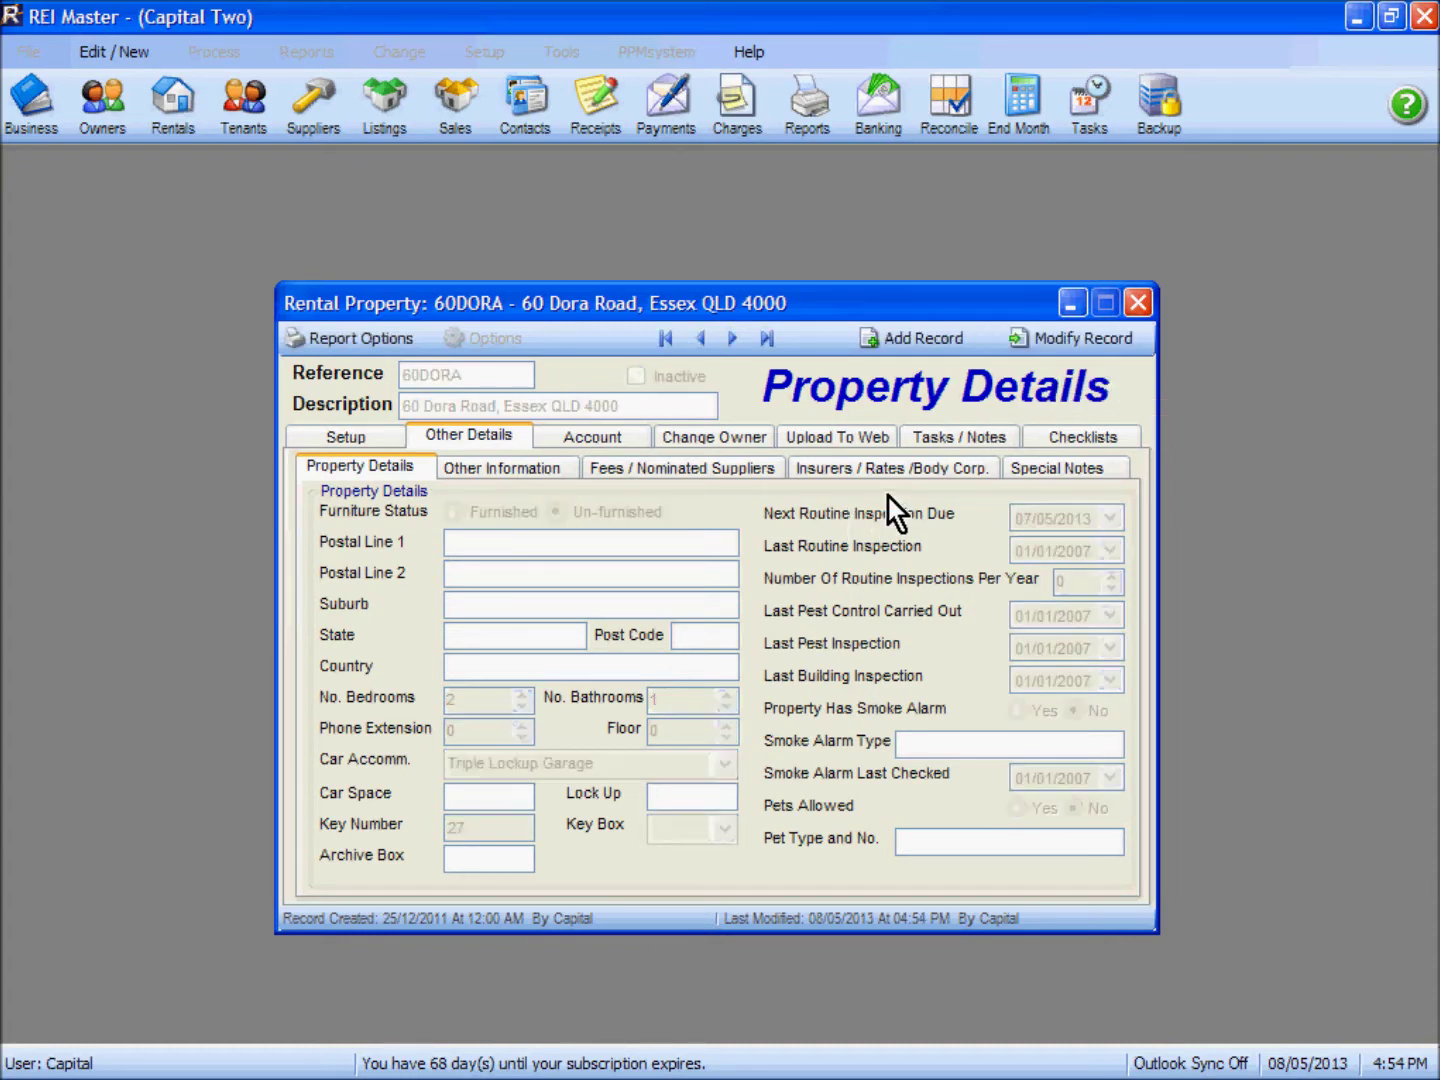
Step: Go to the AHOME record's web Property Information and type 'A' and 'Street' into the address fields
left_click(732, 341)
left_click(814, 434)
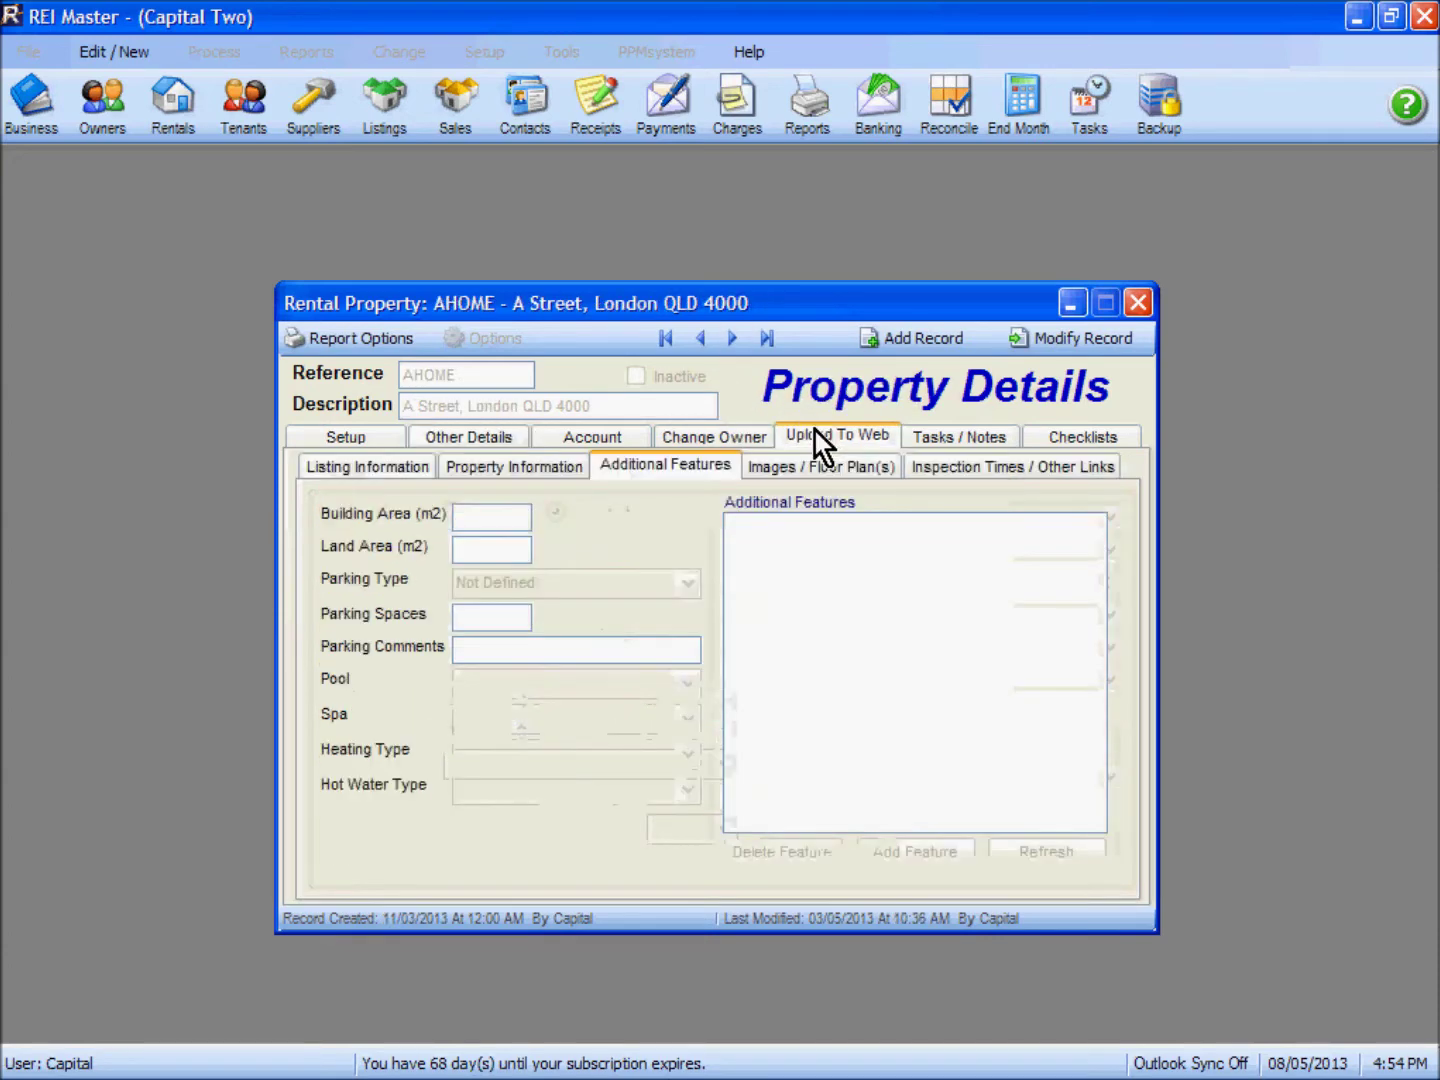
left_click(568, 468)
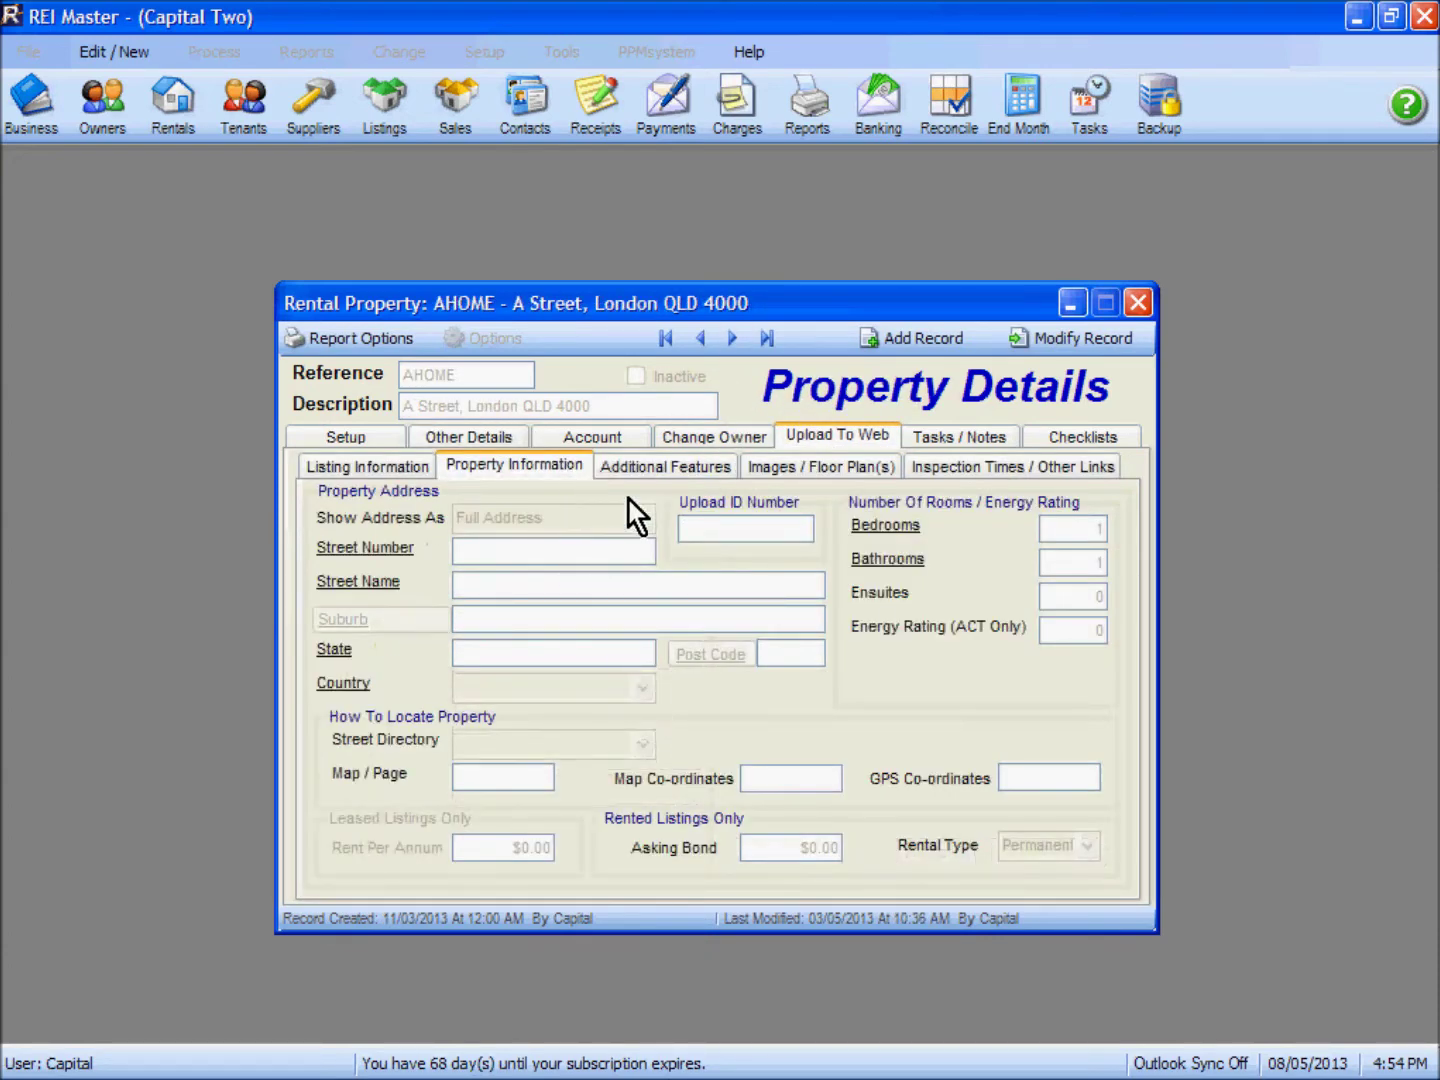
left_click(1075, 341)
left_click(563, 548)
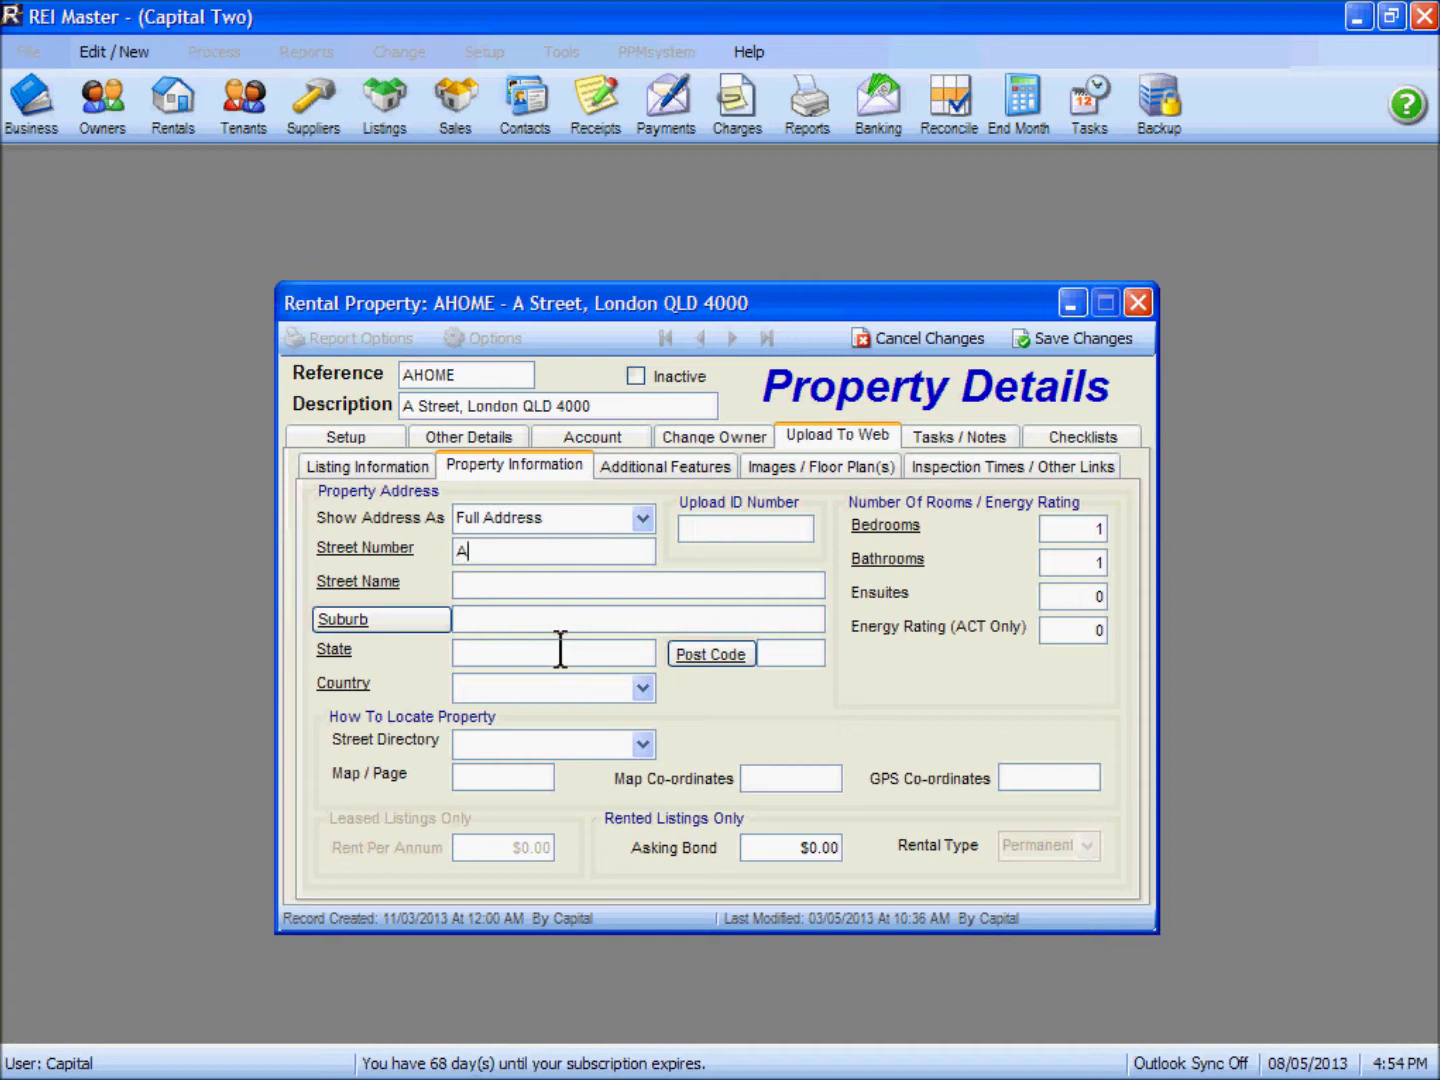
type("A")
type("Street")
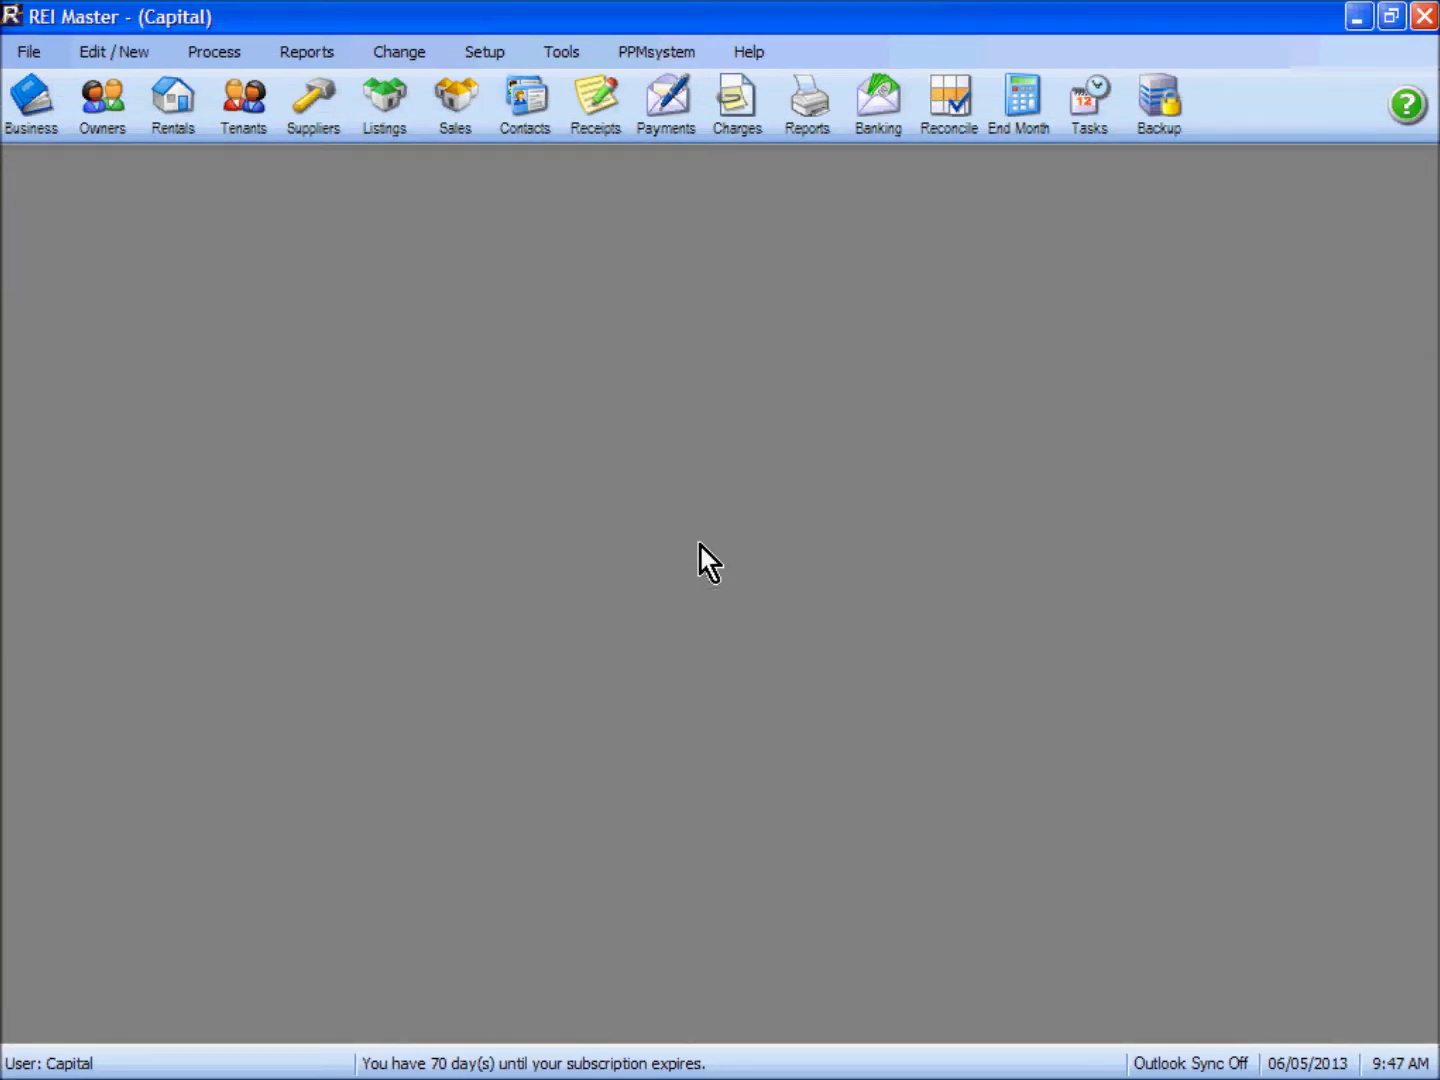
Step: Open the SIESTALANE rental's Tasks / Notes and add a new Inspection task
left_click(175, 118)
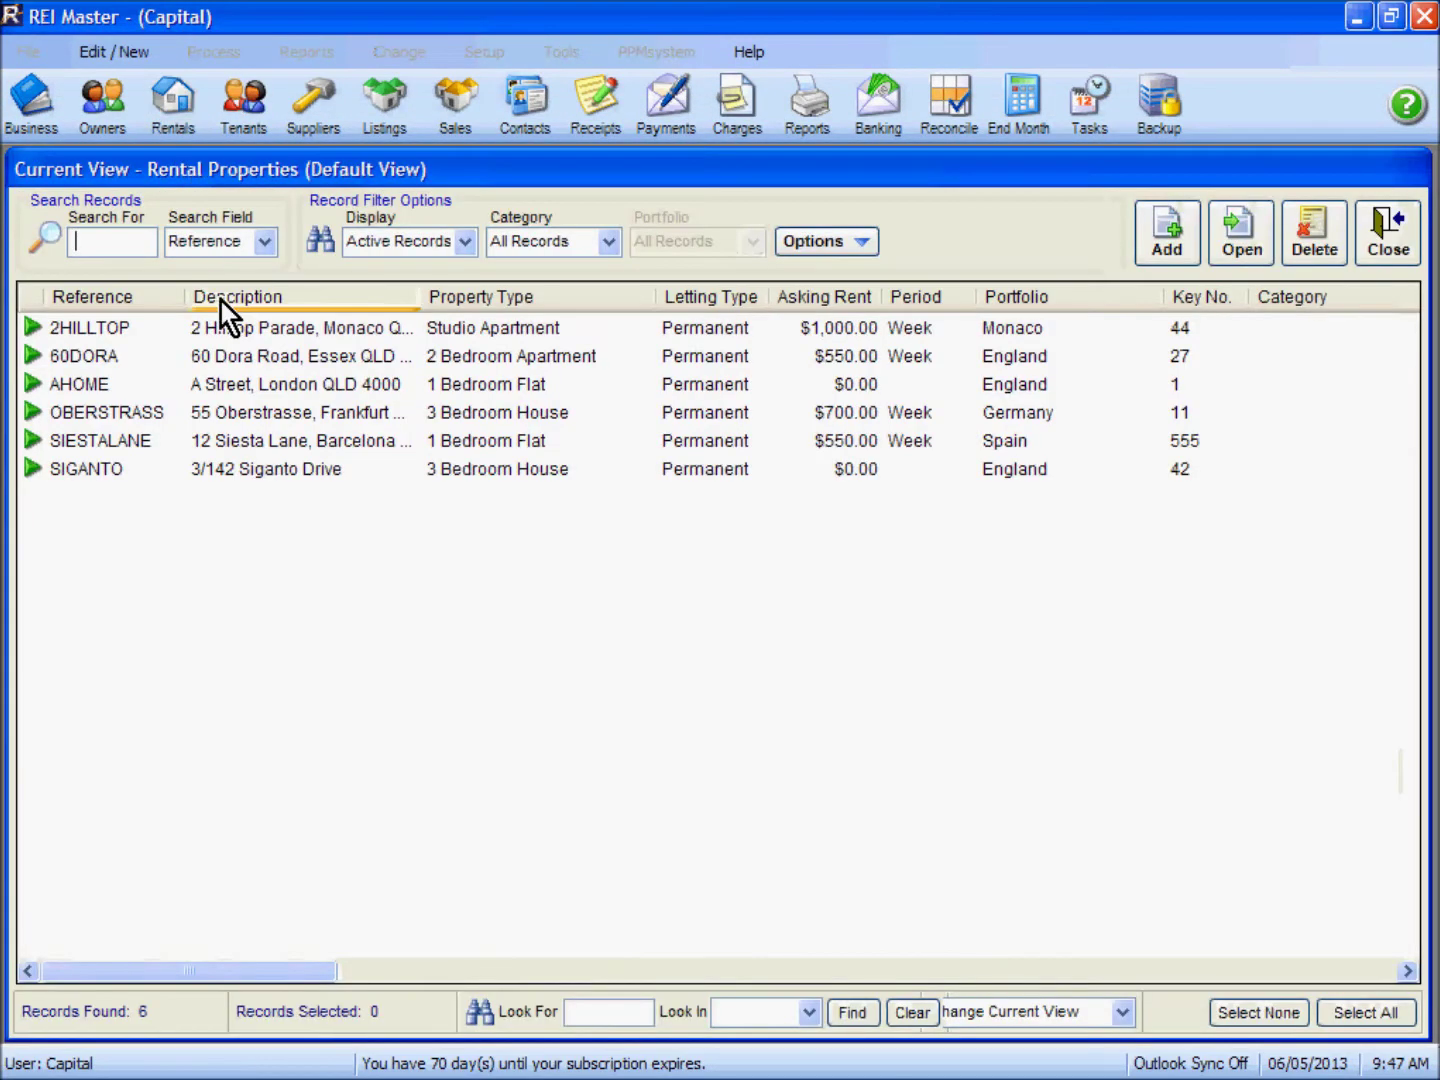
double_click(148, 446)
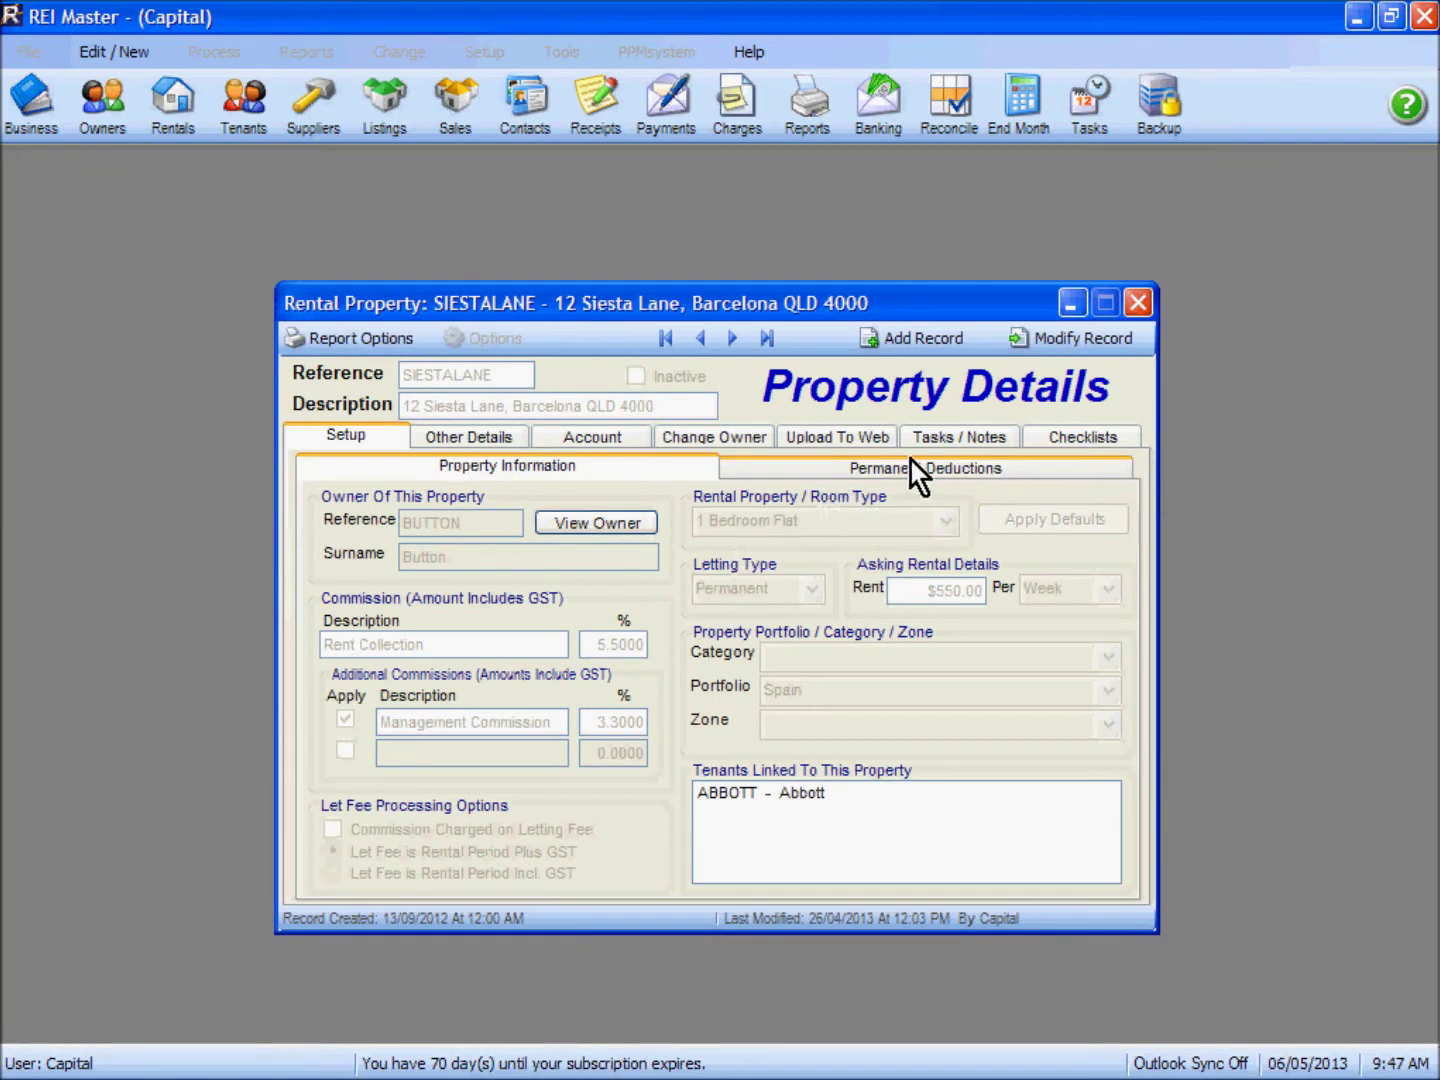
left_click(950, 437)
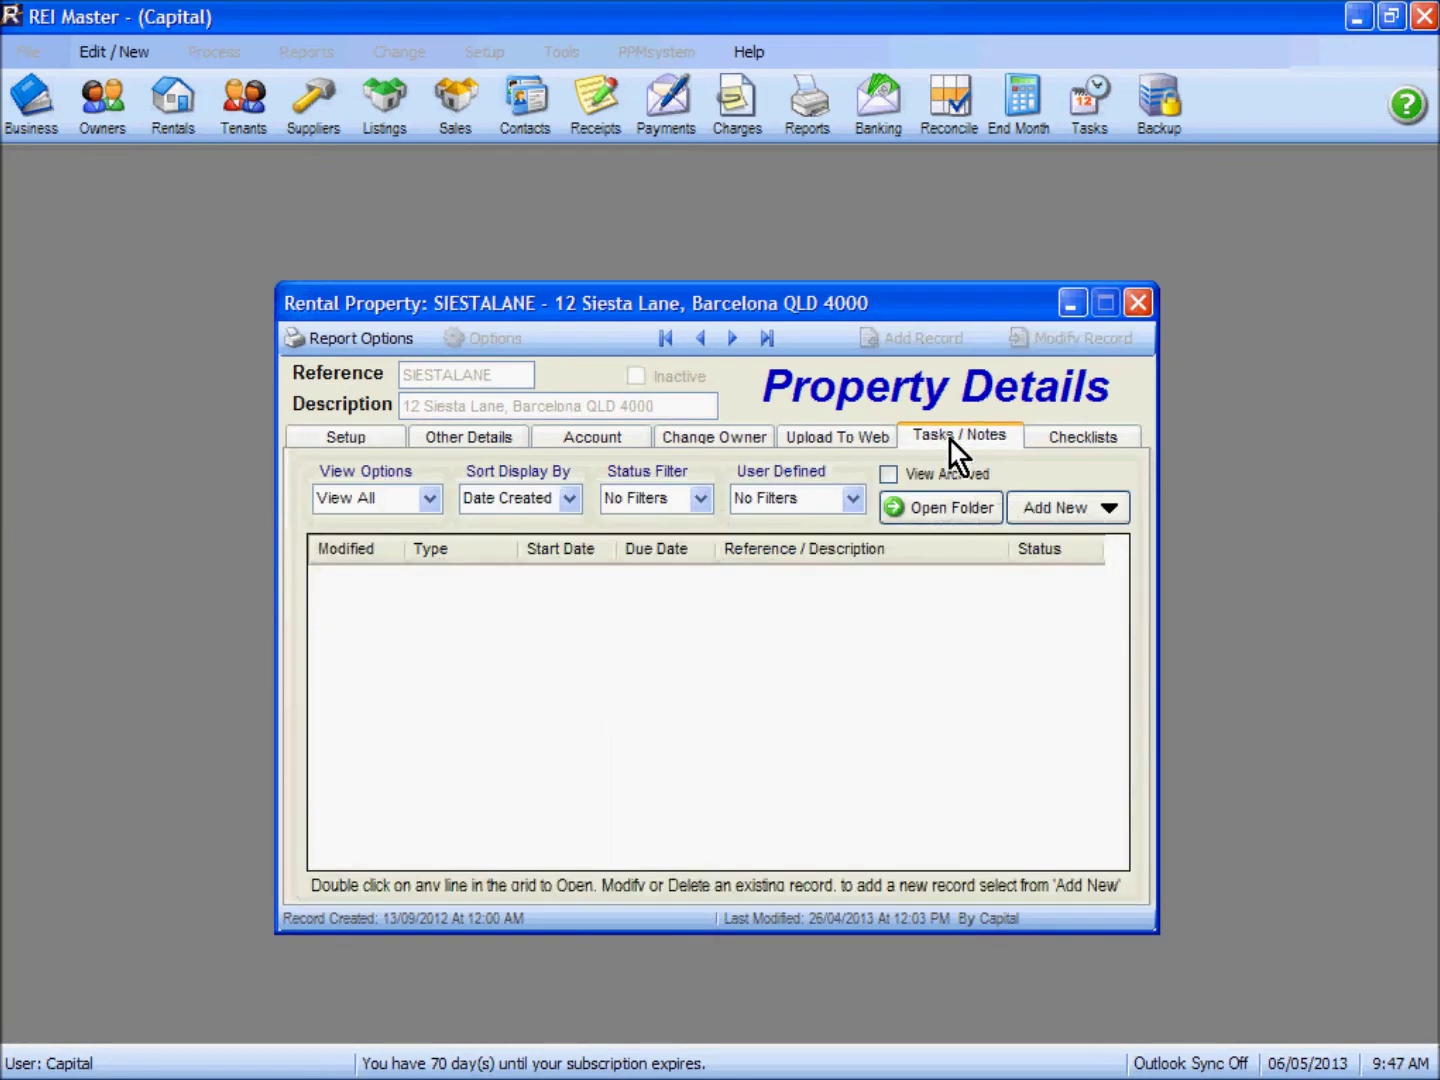
left_click(1052, 509)
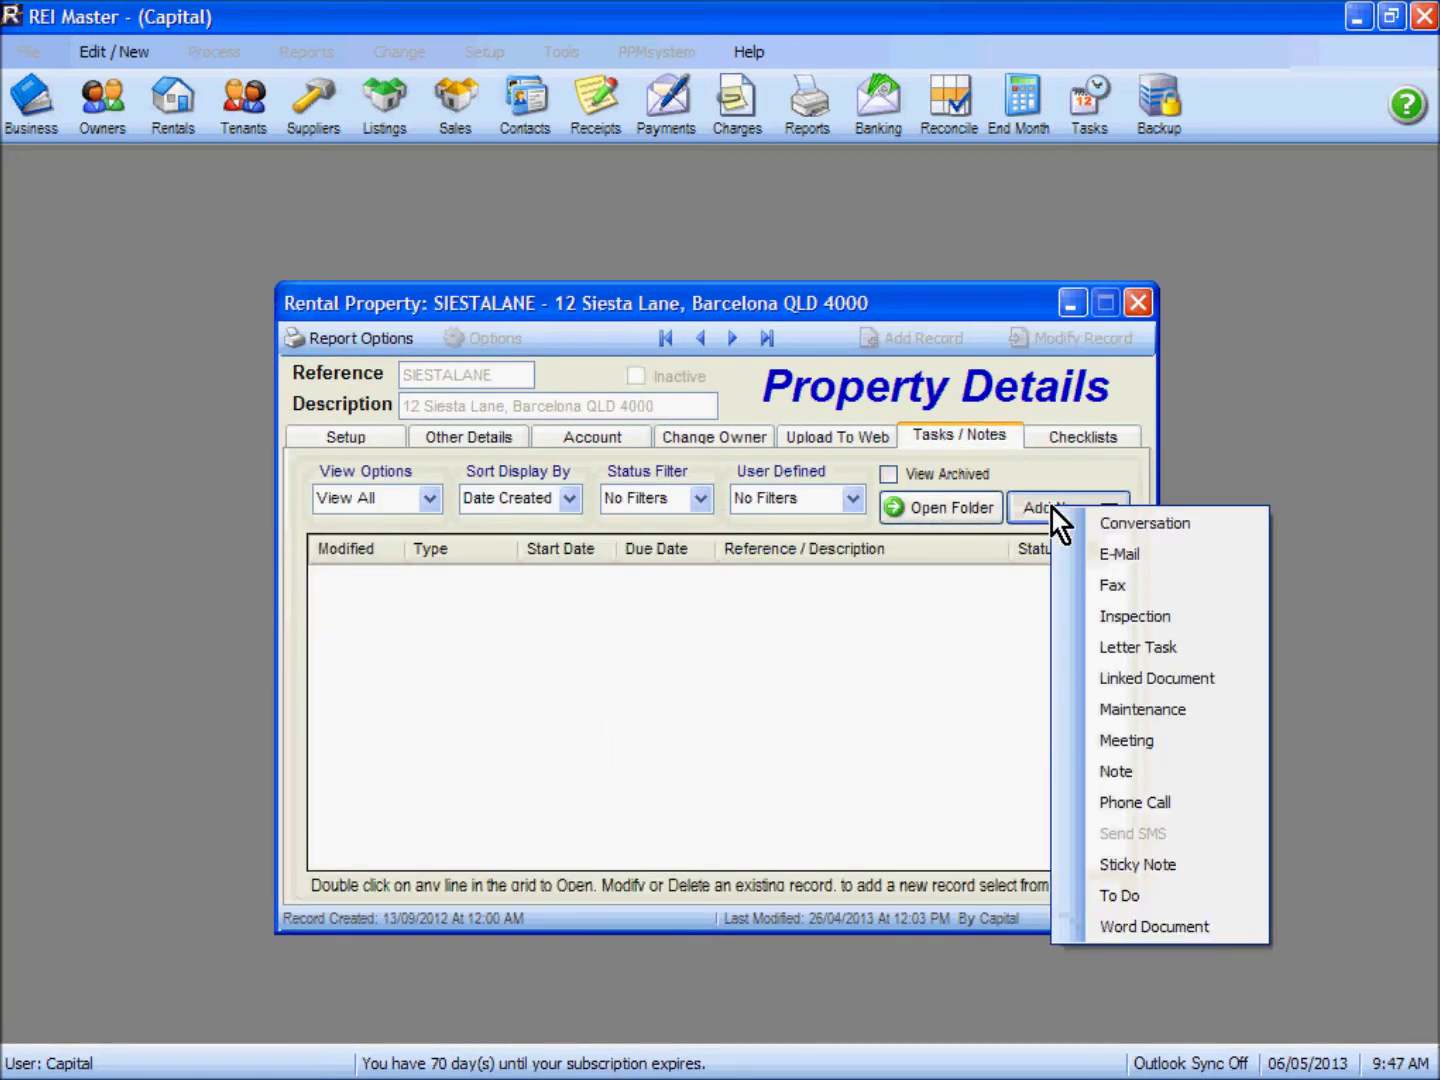
left_click(1091, 616)
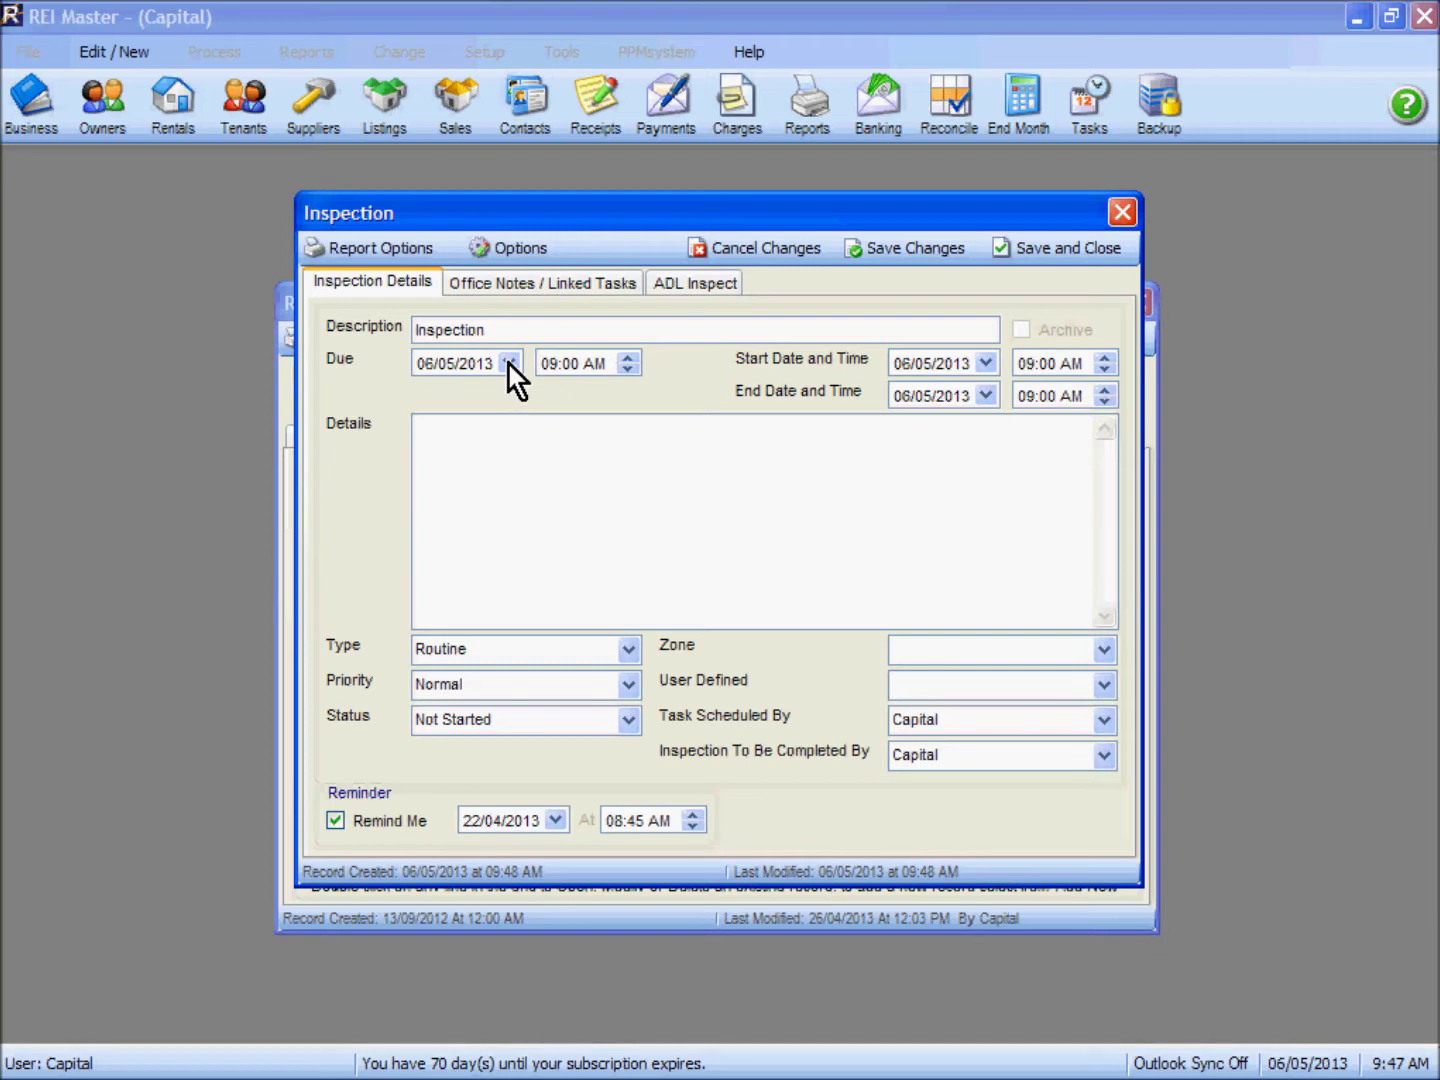
left_click(508, 363)
Step: Set the inspection to 9 May 2013, with the end time moved to 11:00 AM
left_click(536, 477)
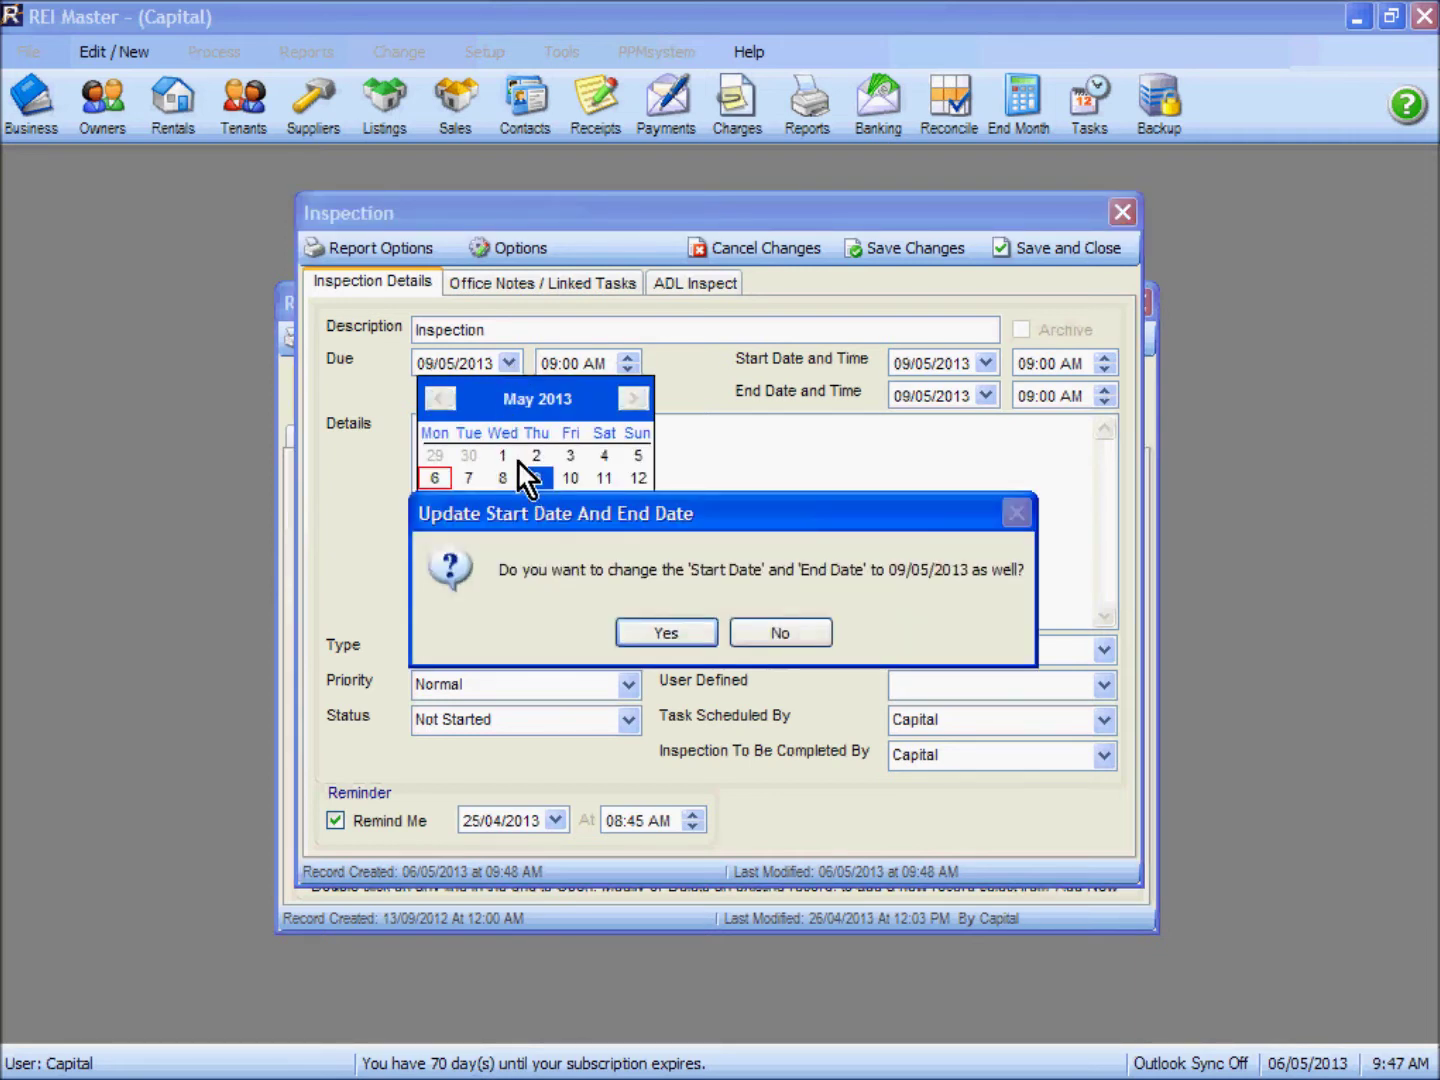
left_click(675, 635)
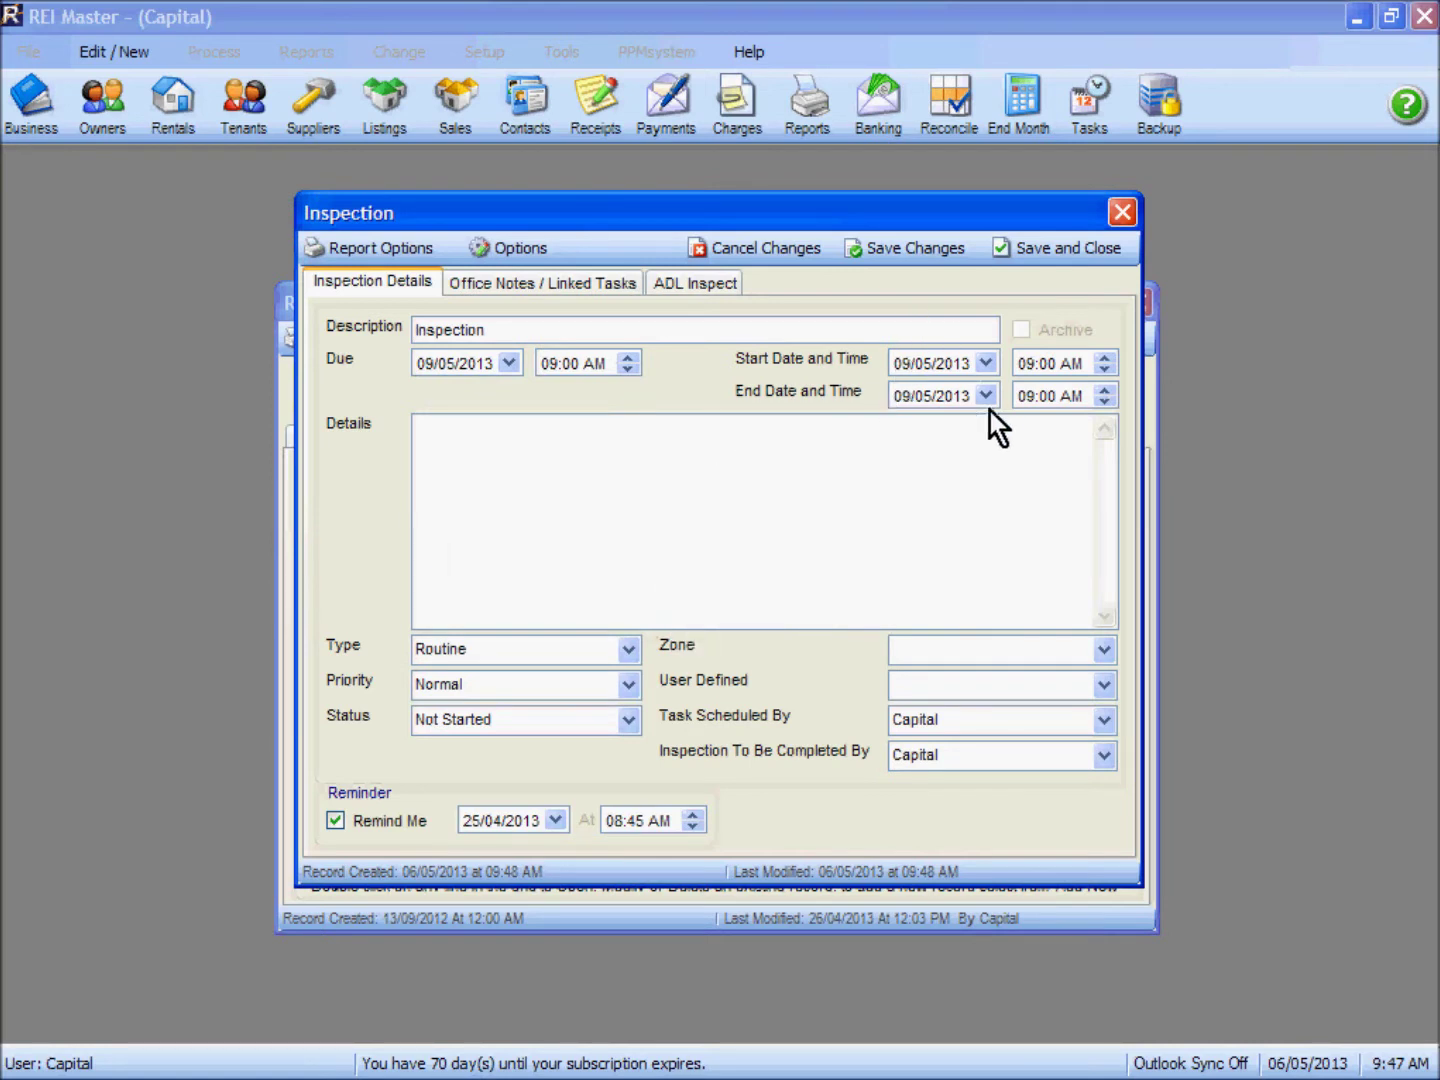
left_click(1106, 390)
left_click(1104, 392)
Step: Add the tenant's name to the description, details 'Check A/C filters.', and assign another inspector
left_click(546, 326)
type("- Ab")
type("o")
key("BackSpace")
type("bott")
left_click(521, 425)
type("Check A/C filters")
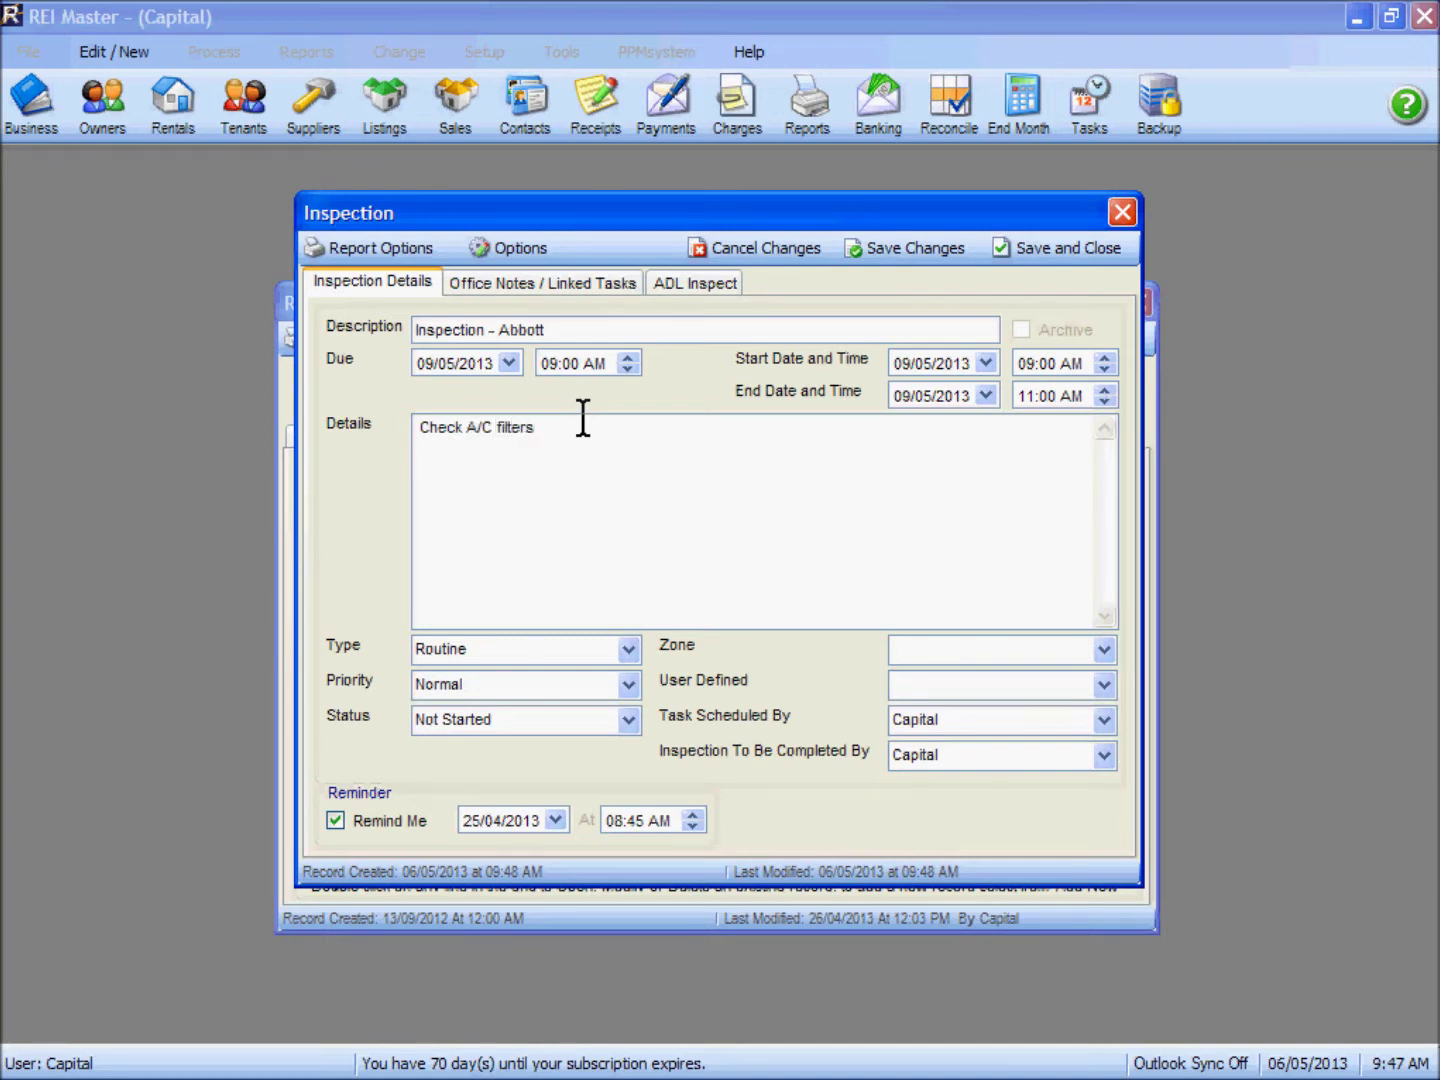
type(".")
left_click(1103, 757)
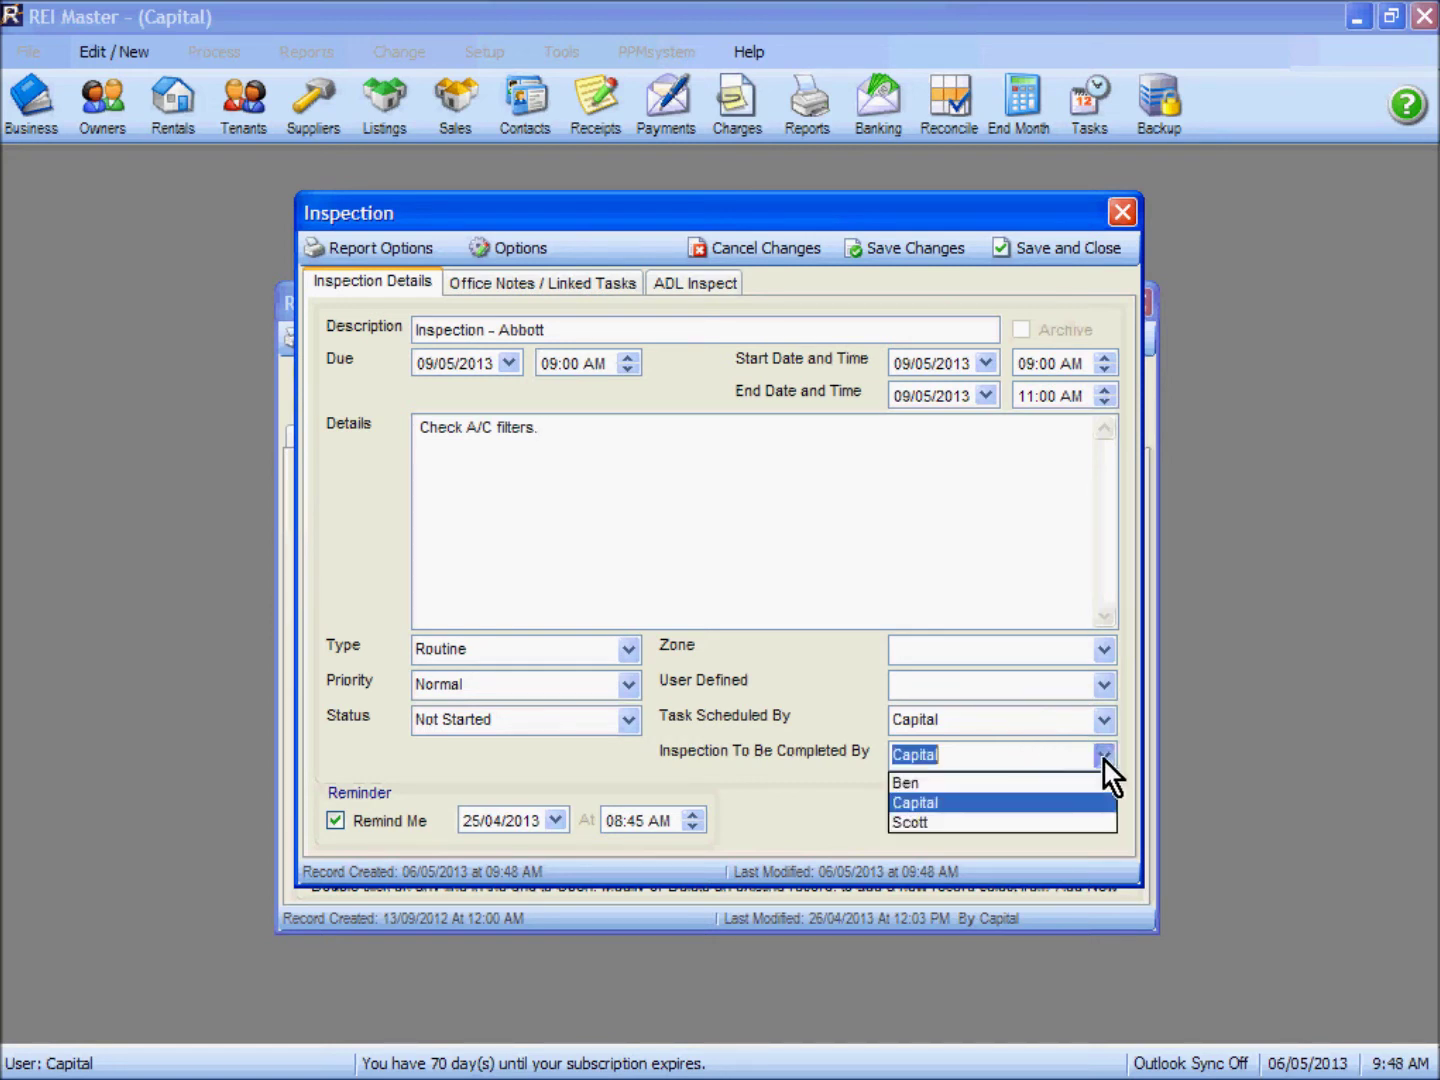
left_click(951, 817)
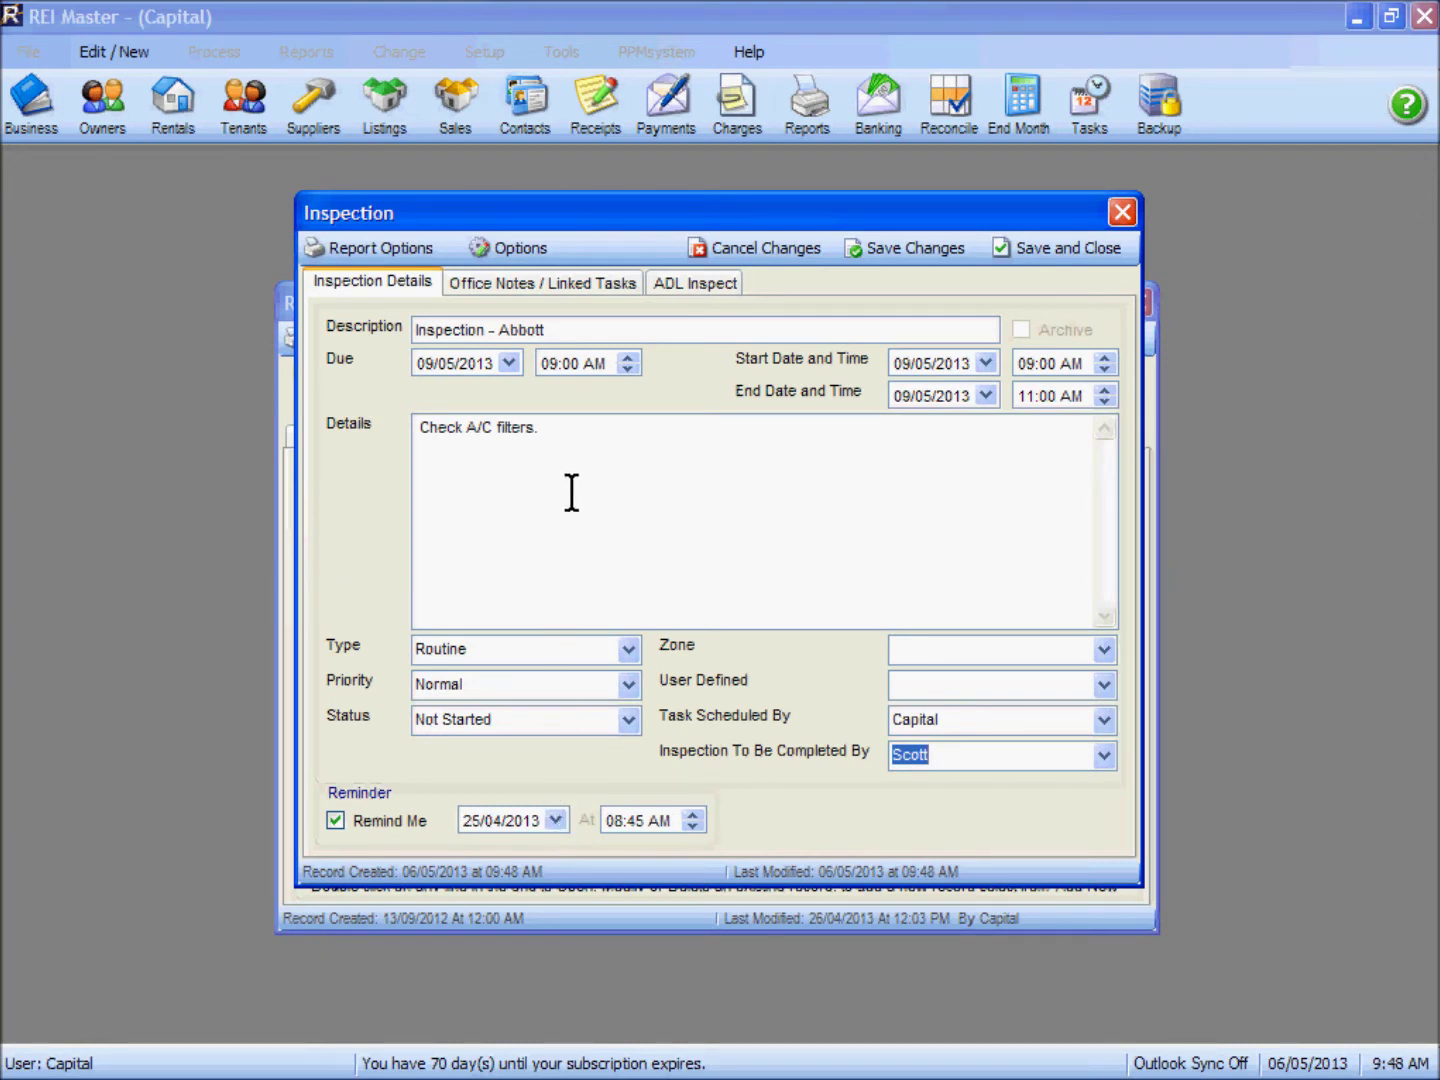
Step: Make the inspection recur every 3 months with an advance reminder turned on
left_click(511, 248)
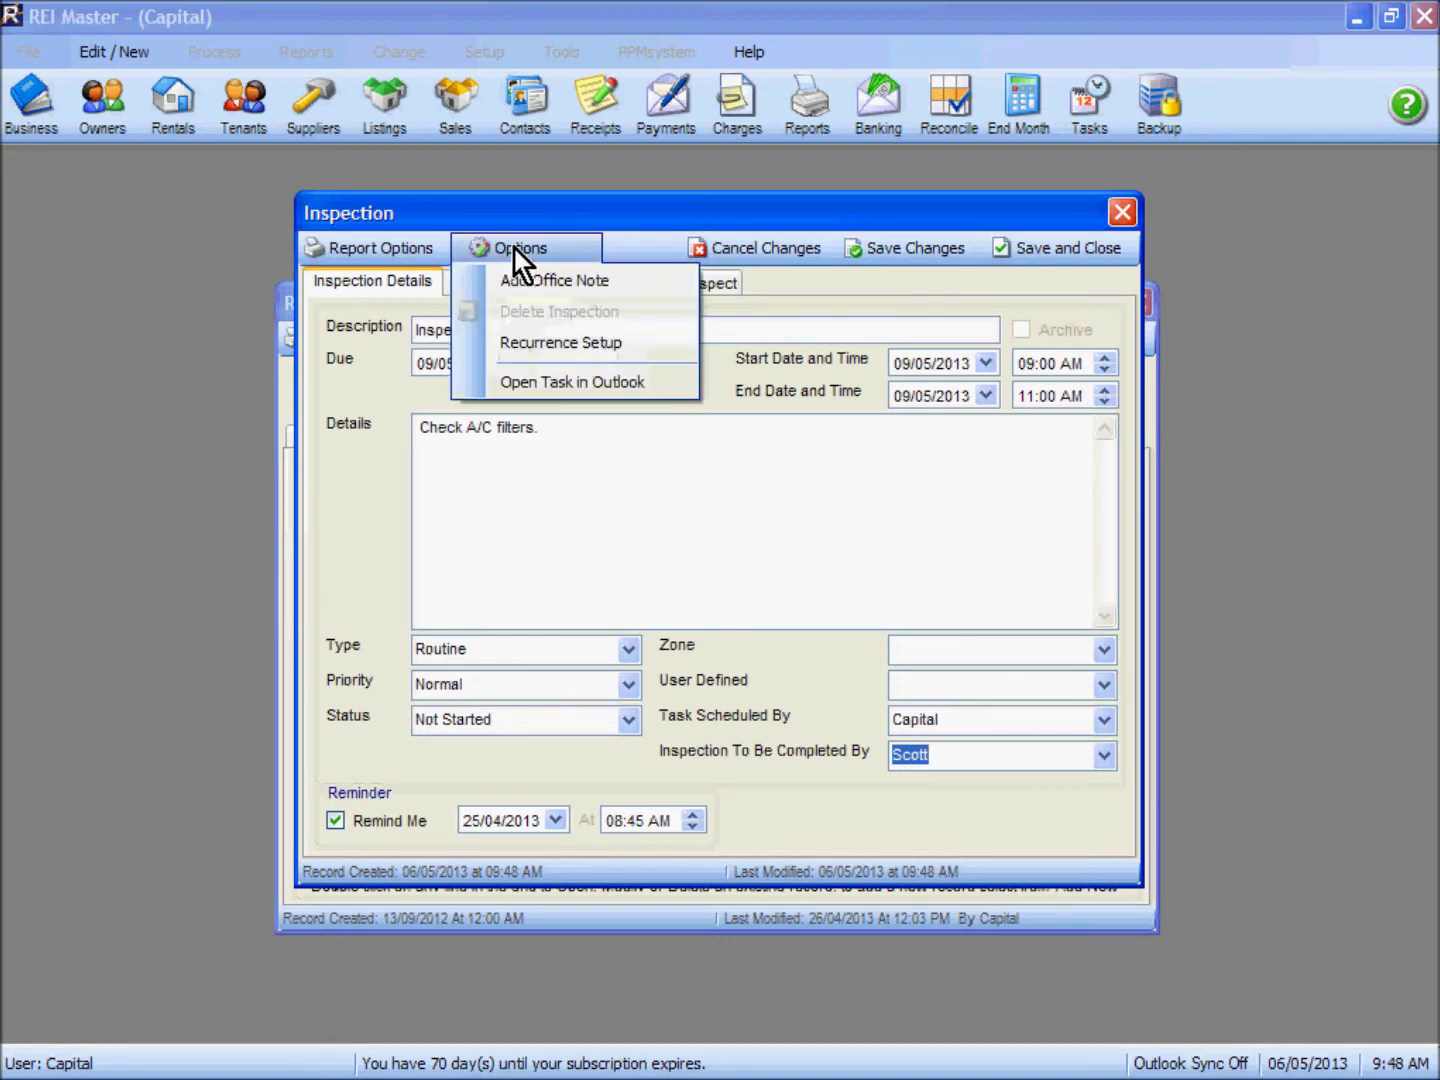
left_click(557, 344)
left_click(452, 500)
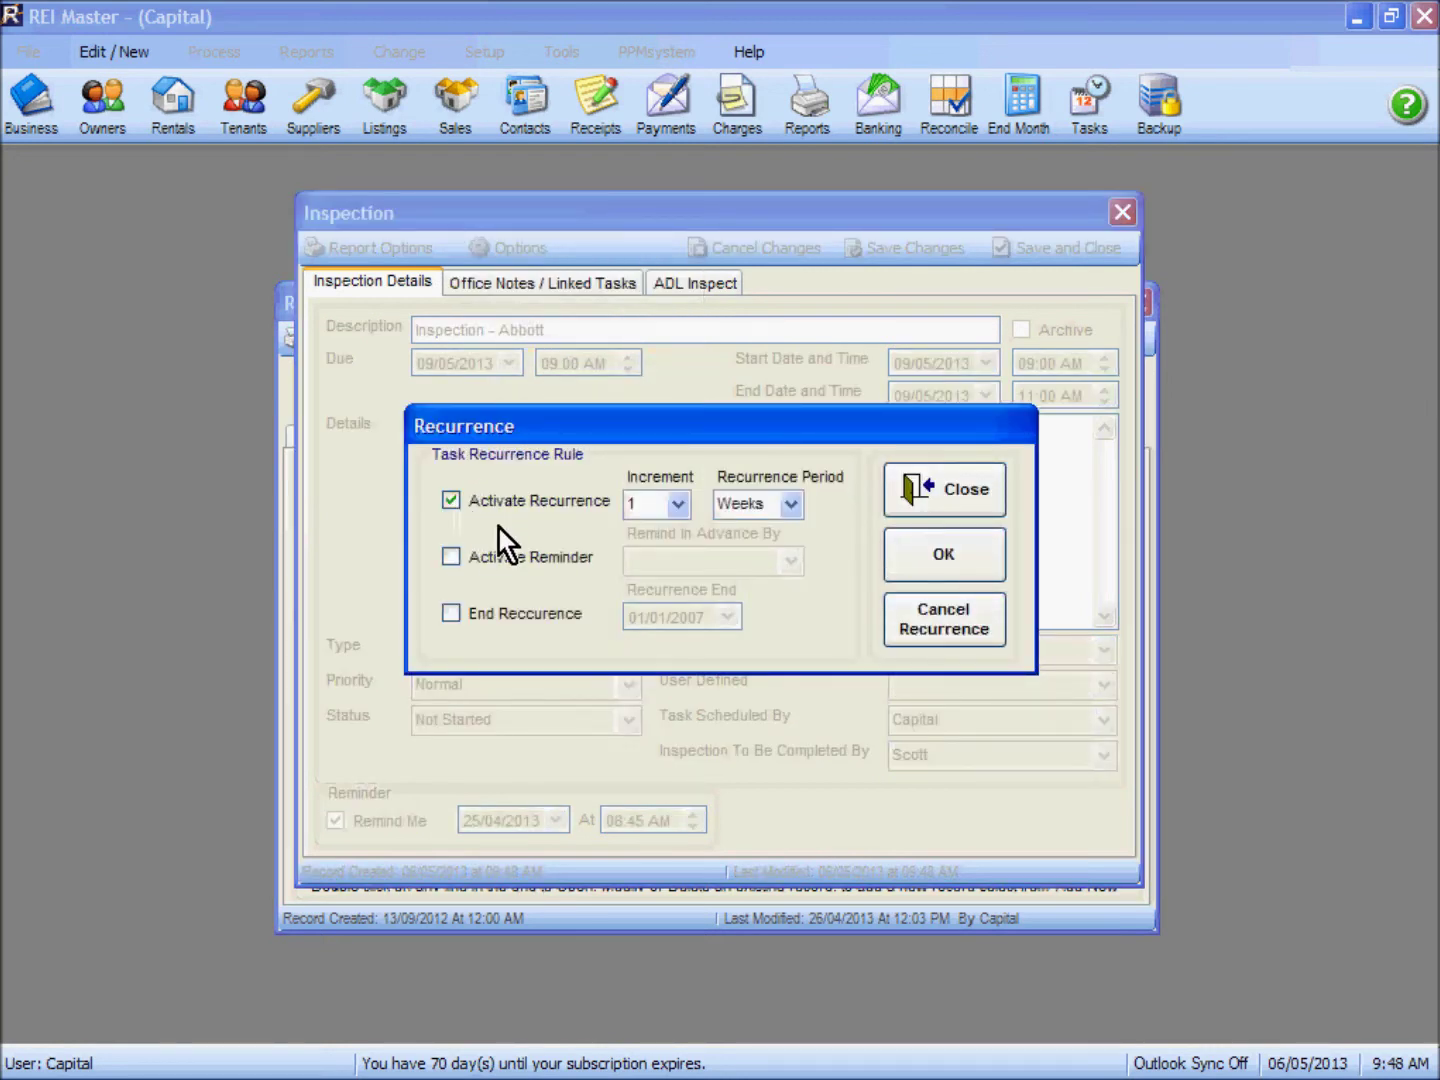
left_click(679, 505)
left_click(650, 571)
left_click(791, 505)
left_click(767, 571)
left_click(452, 558)
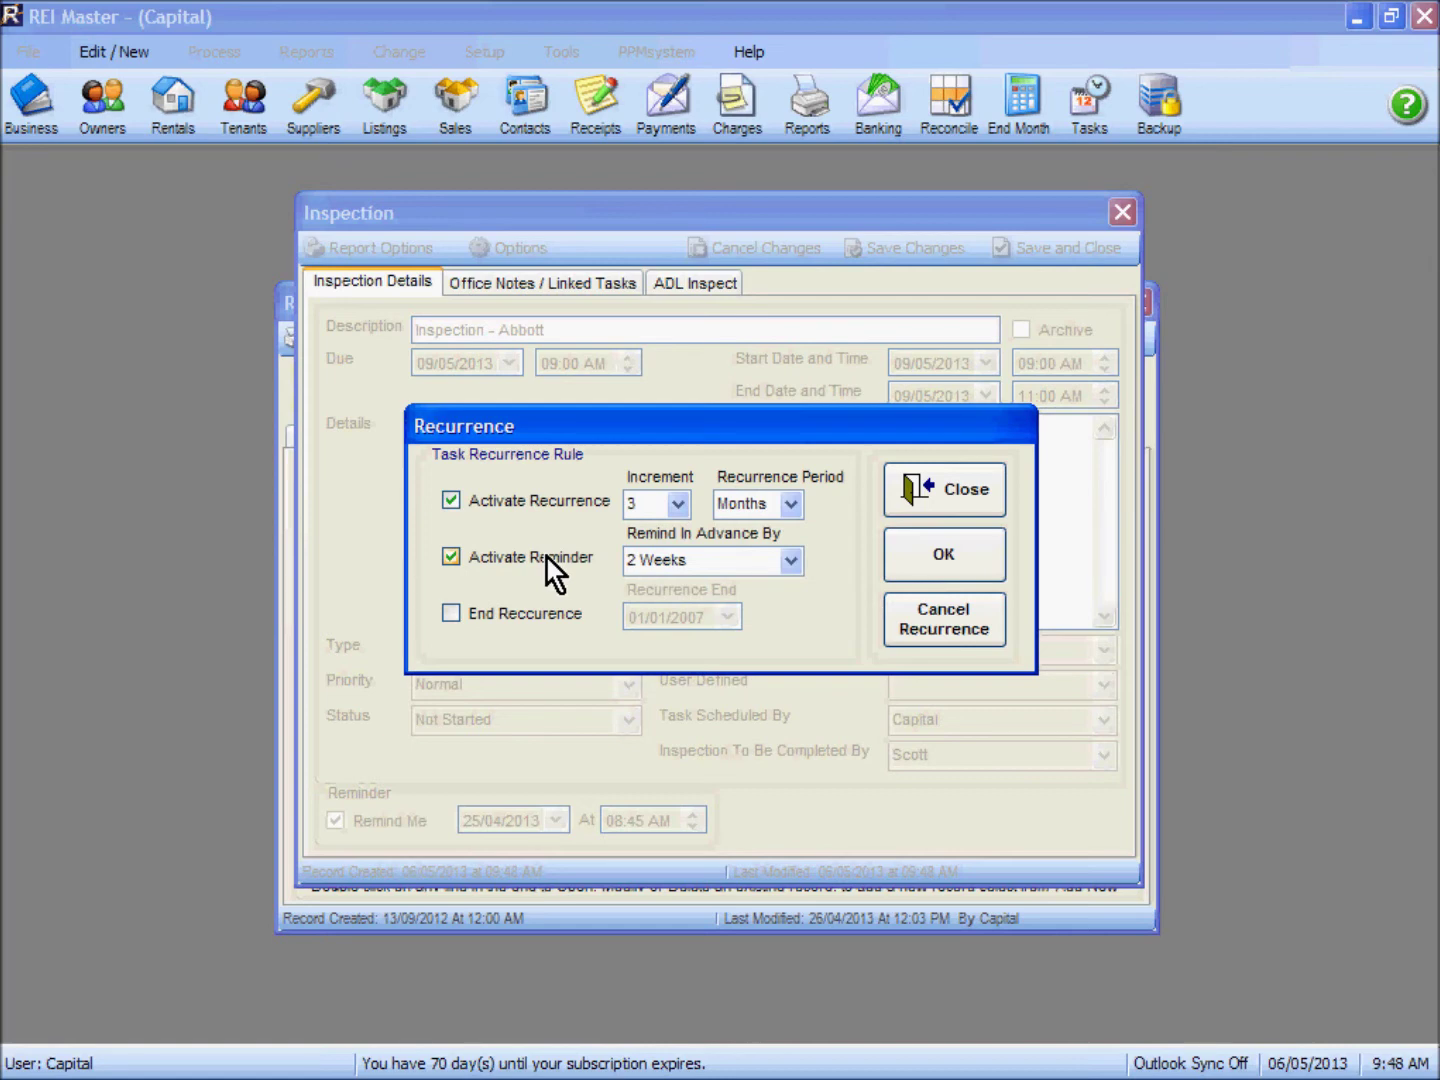
left_click(945, 558)
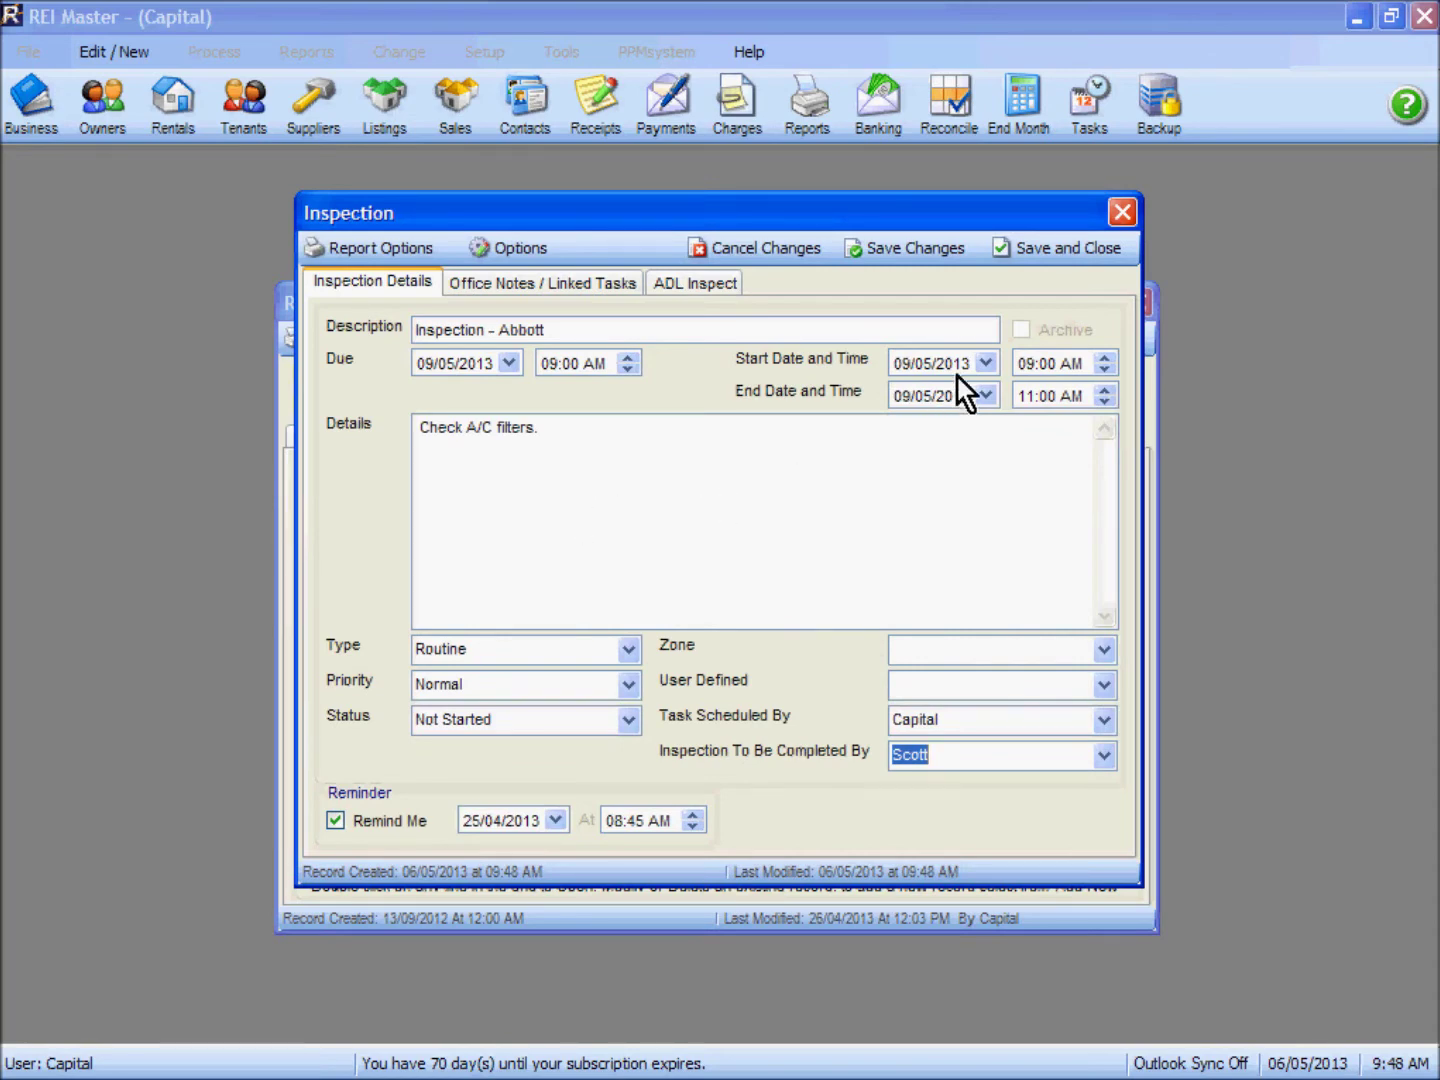
Step: Save and close the inspection, then close the property record and rentals list
left_click(1056, 259)
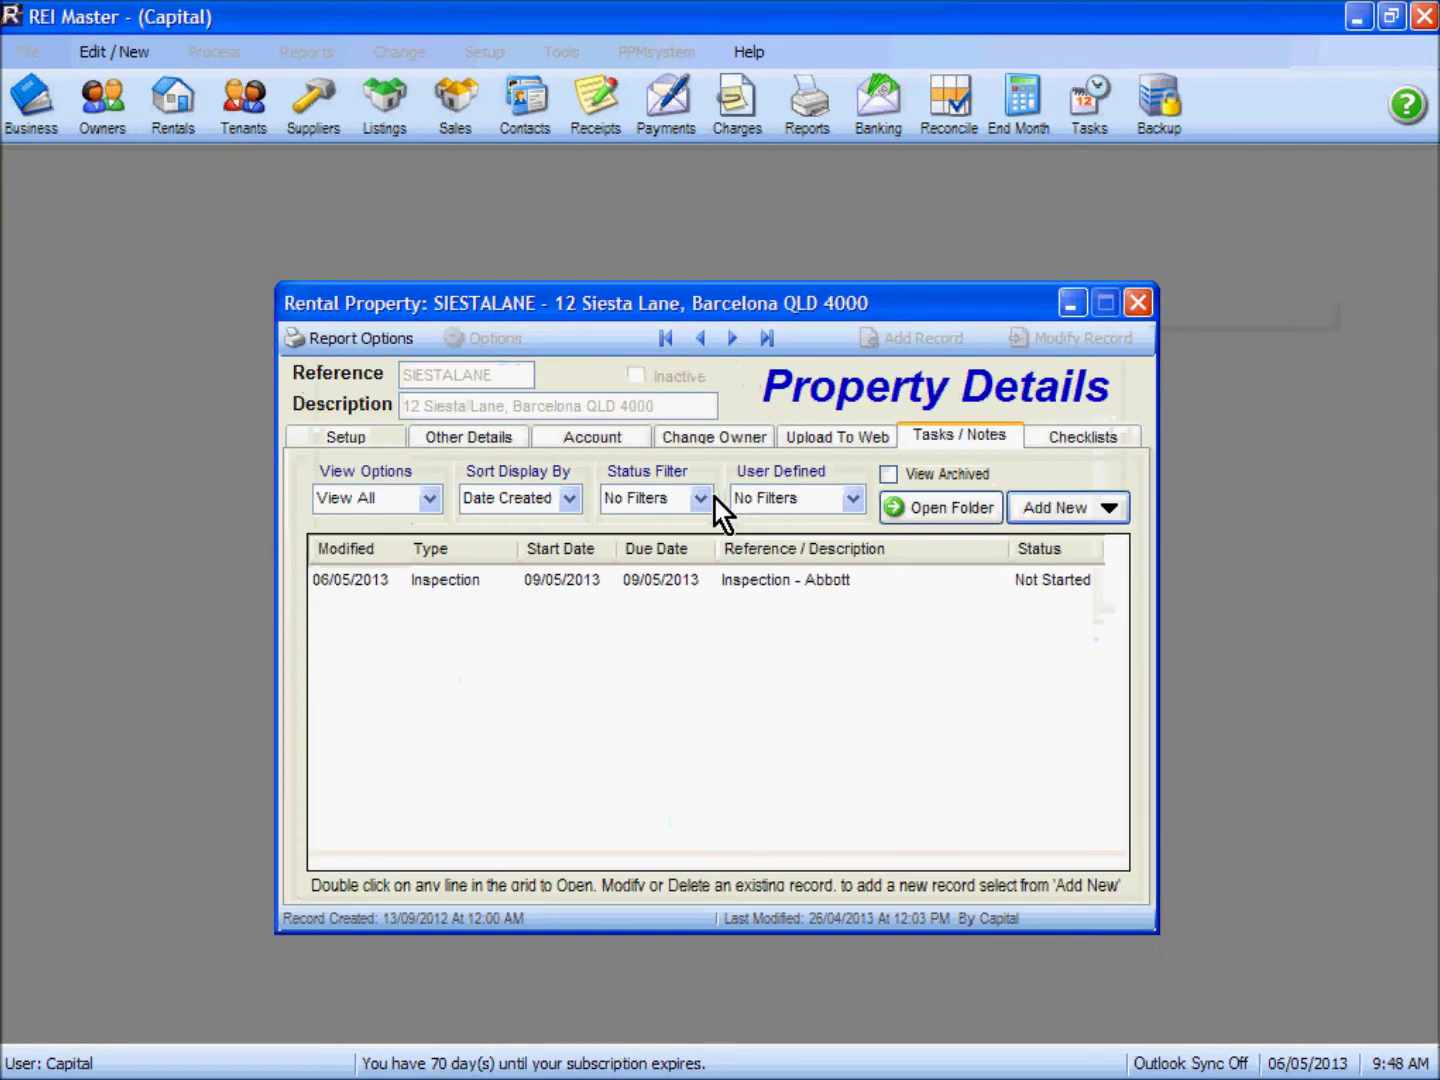
left_click(1142, 303)
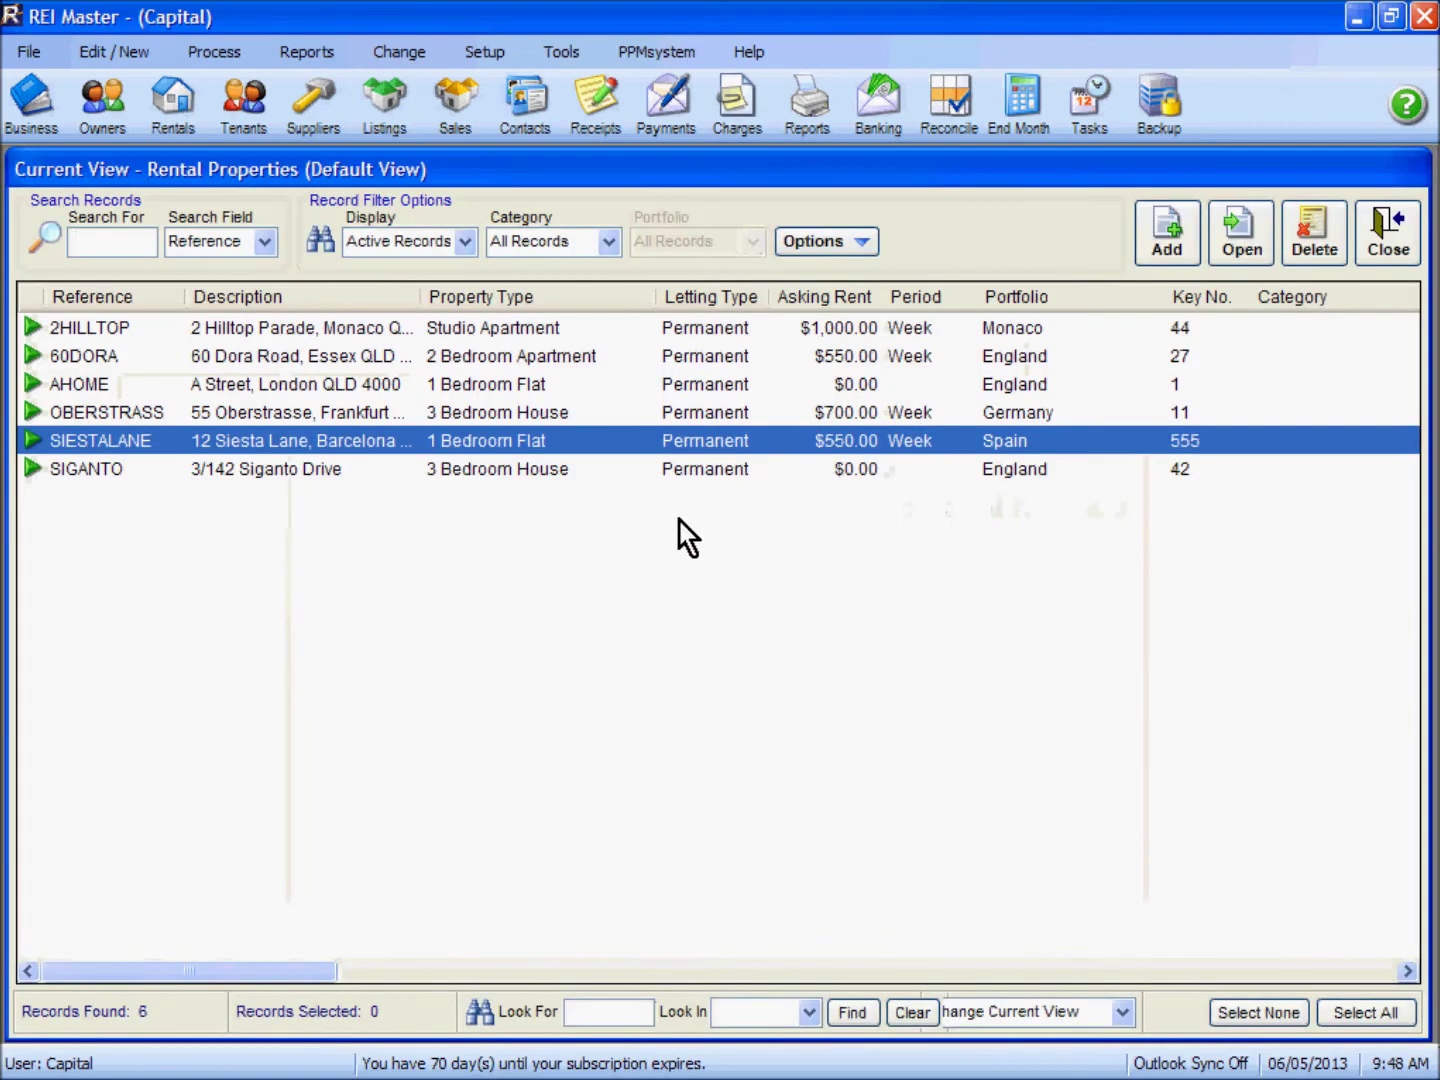
left_click(1376, 262)
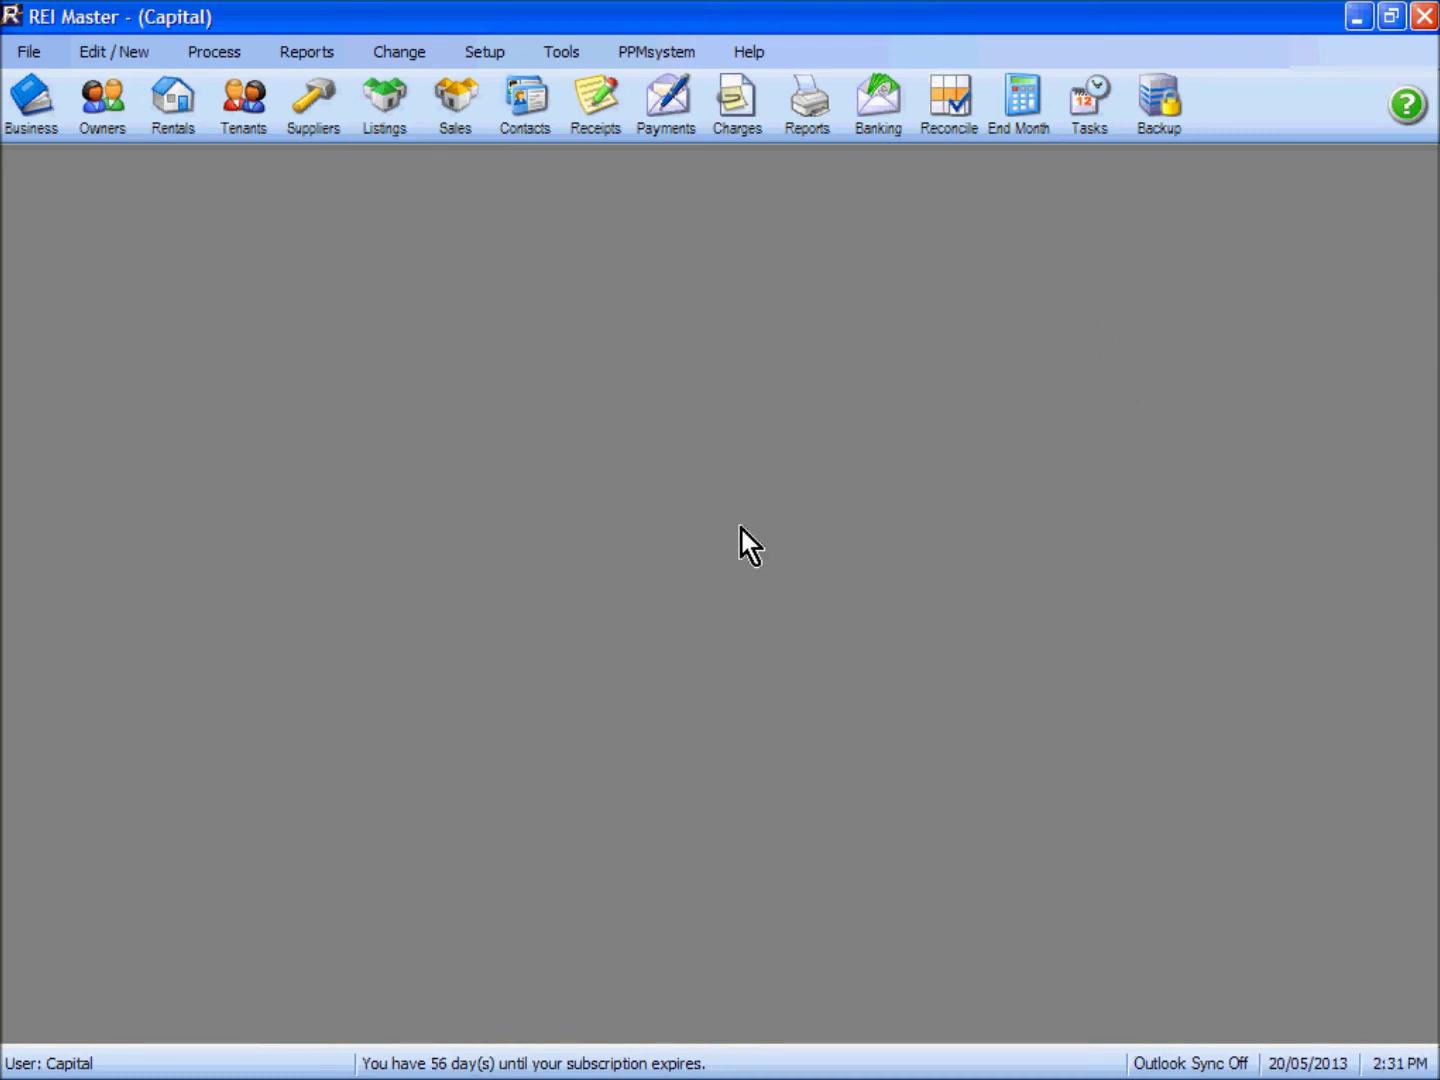
left_click(1094, 118)
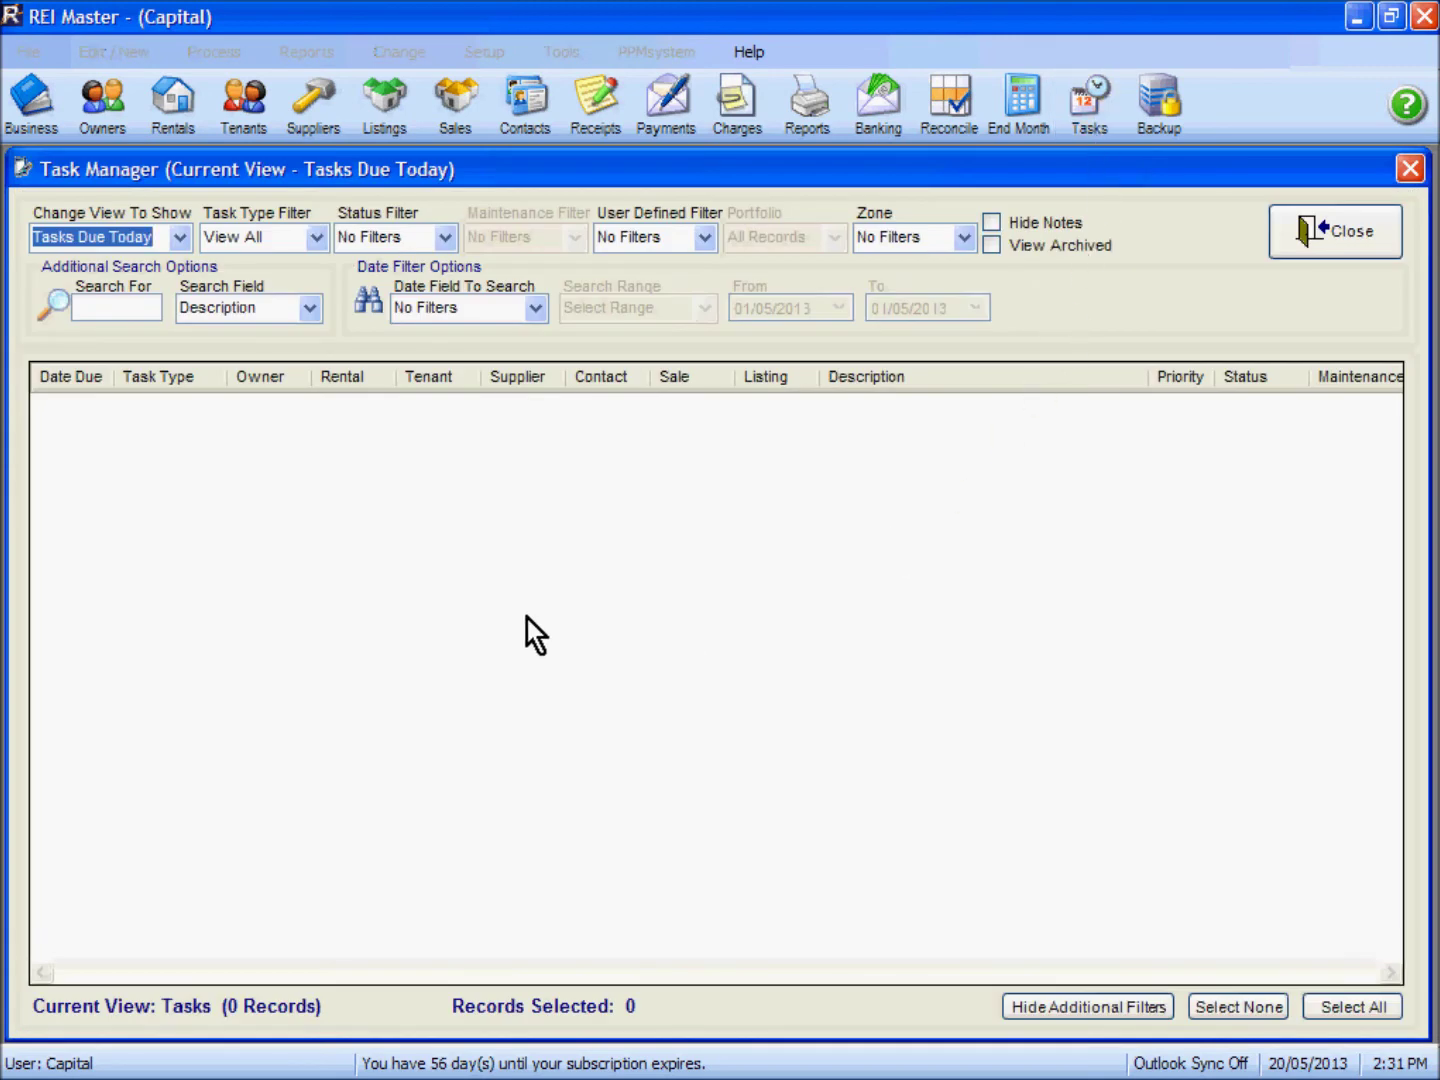
Step: Switch the Task Manager view to All Tasks and filter the task type to Inspections
left_click(179, 237)
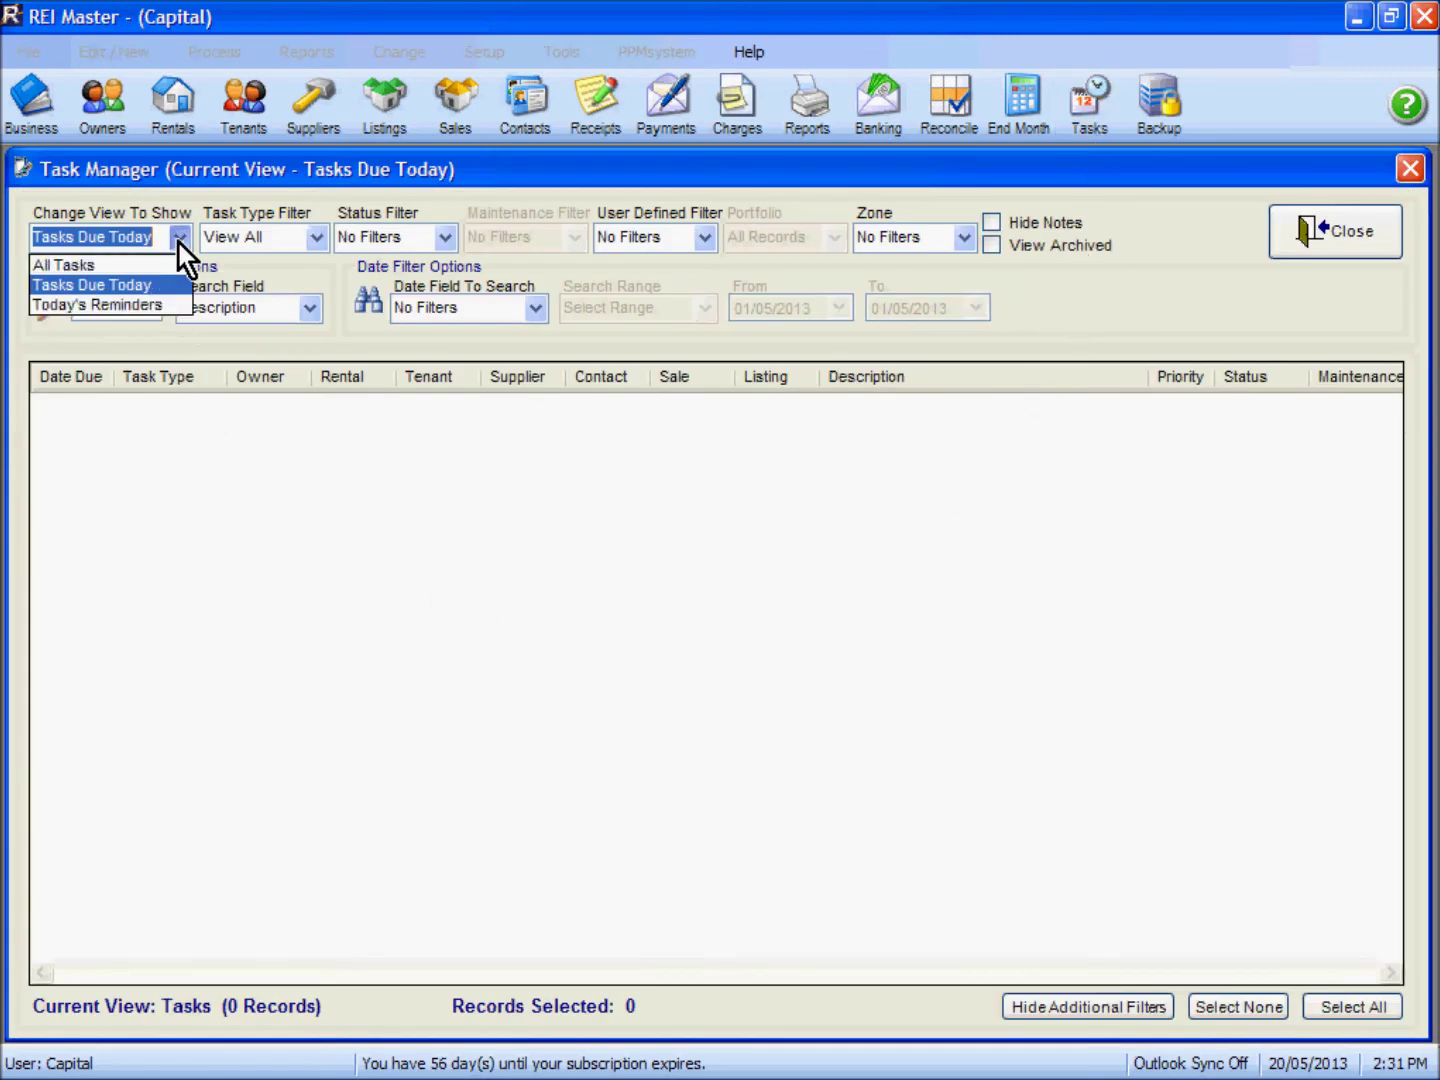
left_click(170, 263)
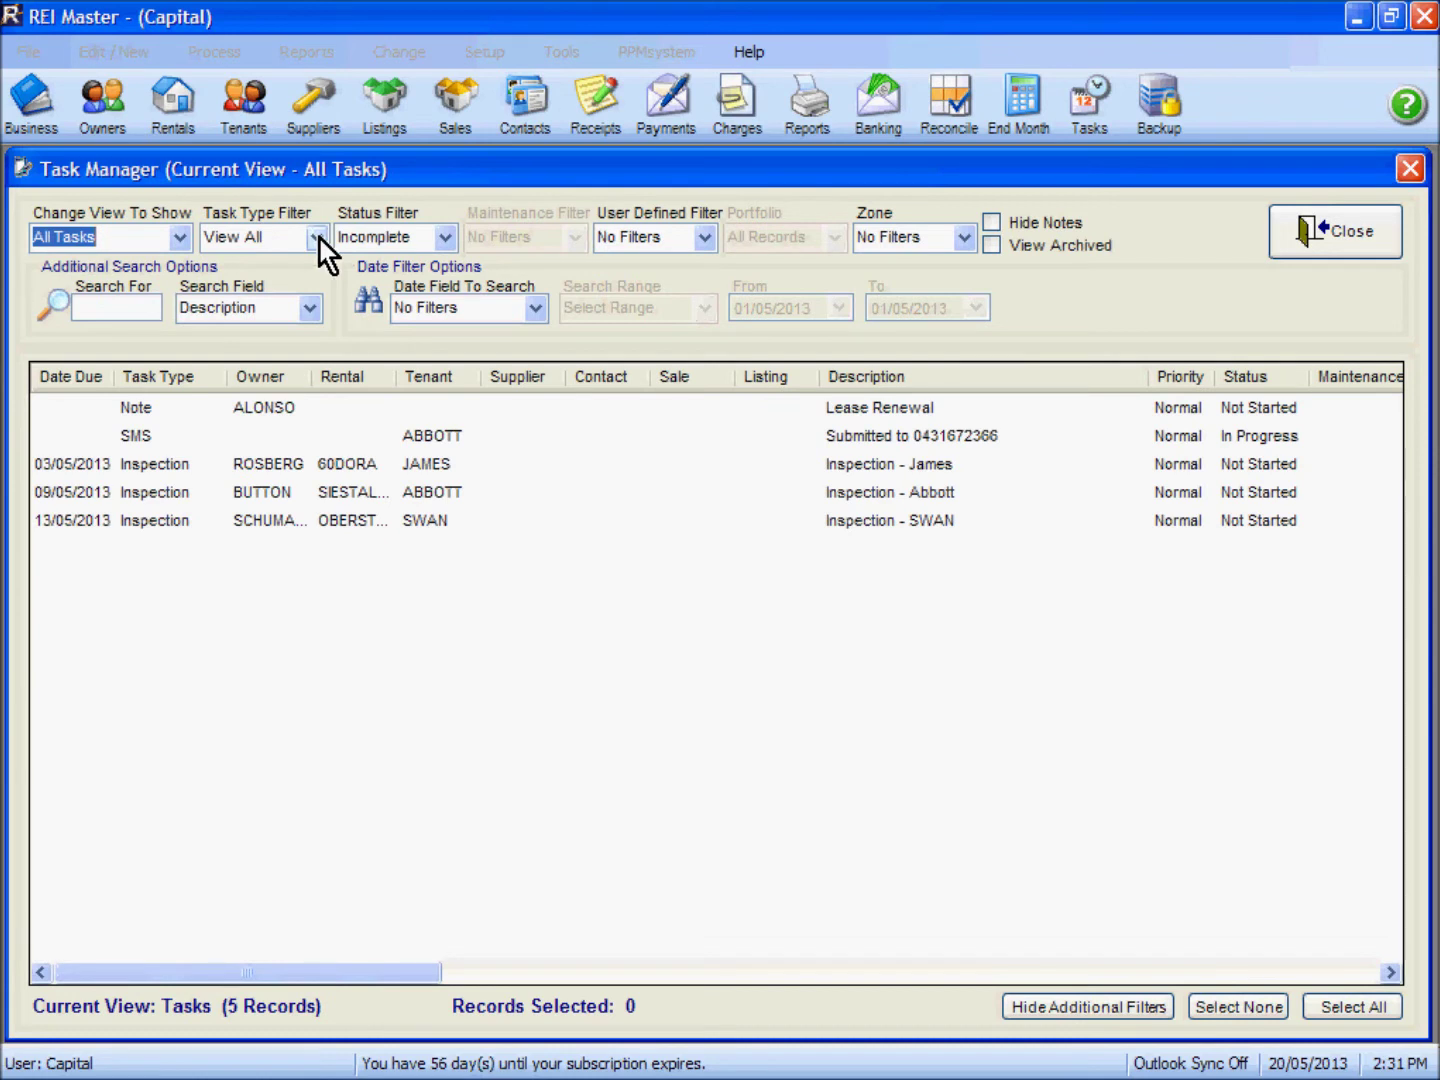
left_click(318, 237)
left_click(285, 365)
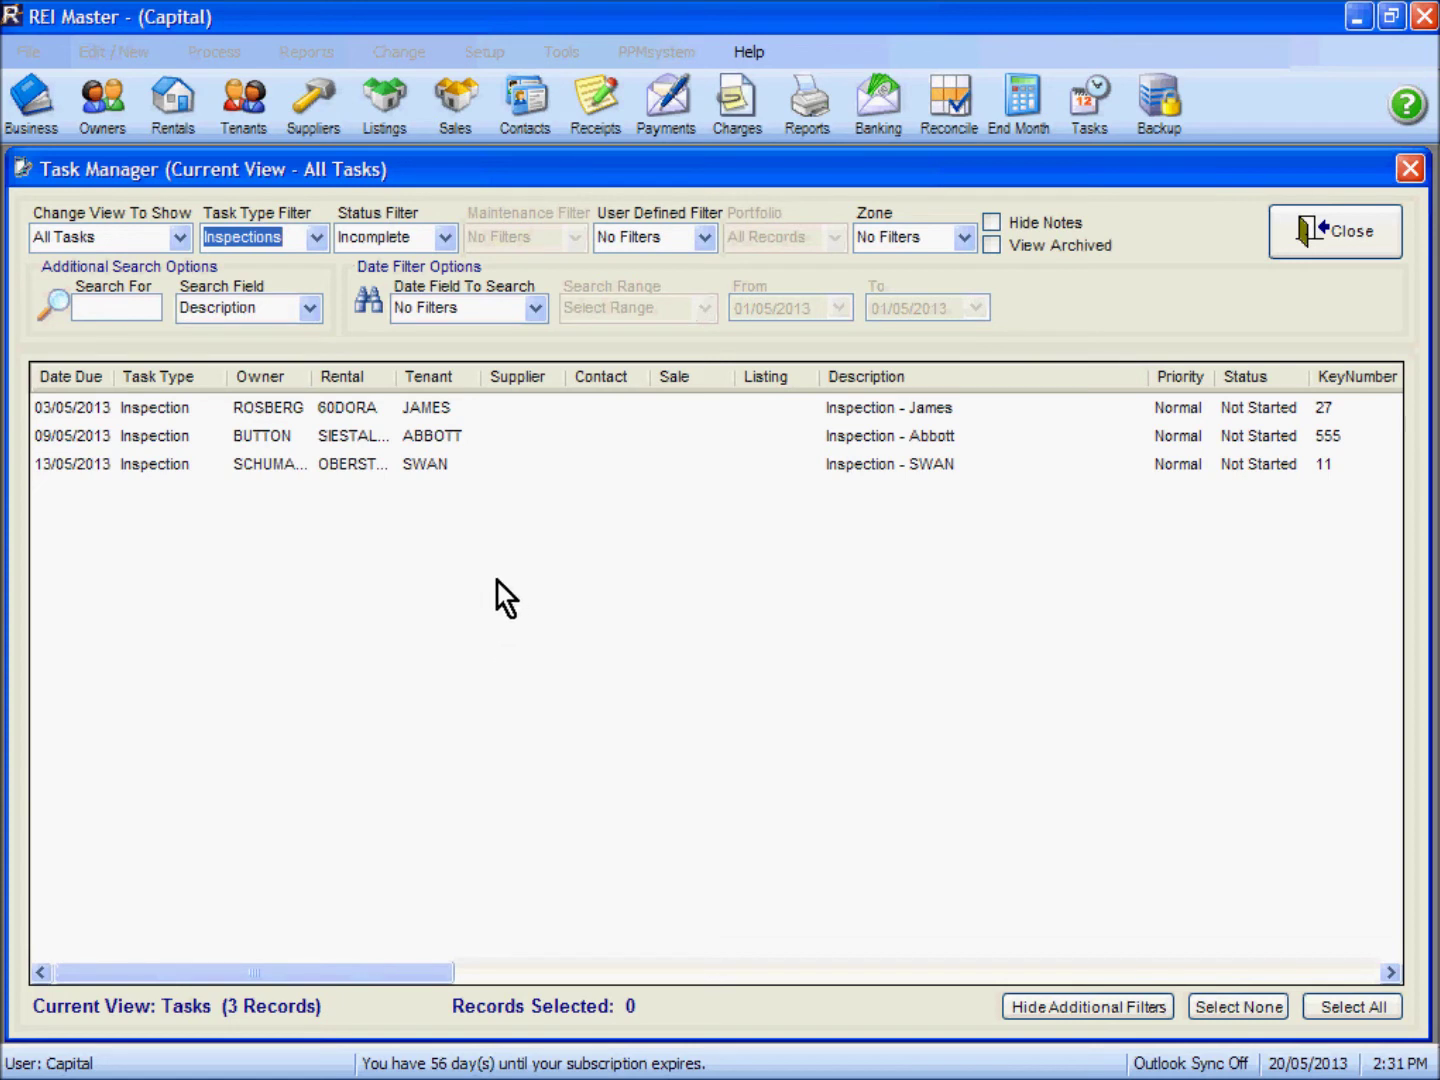
left_click(535, 308)
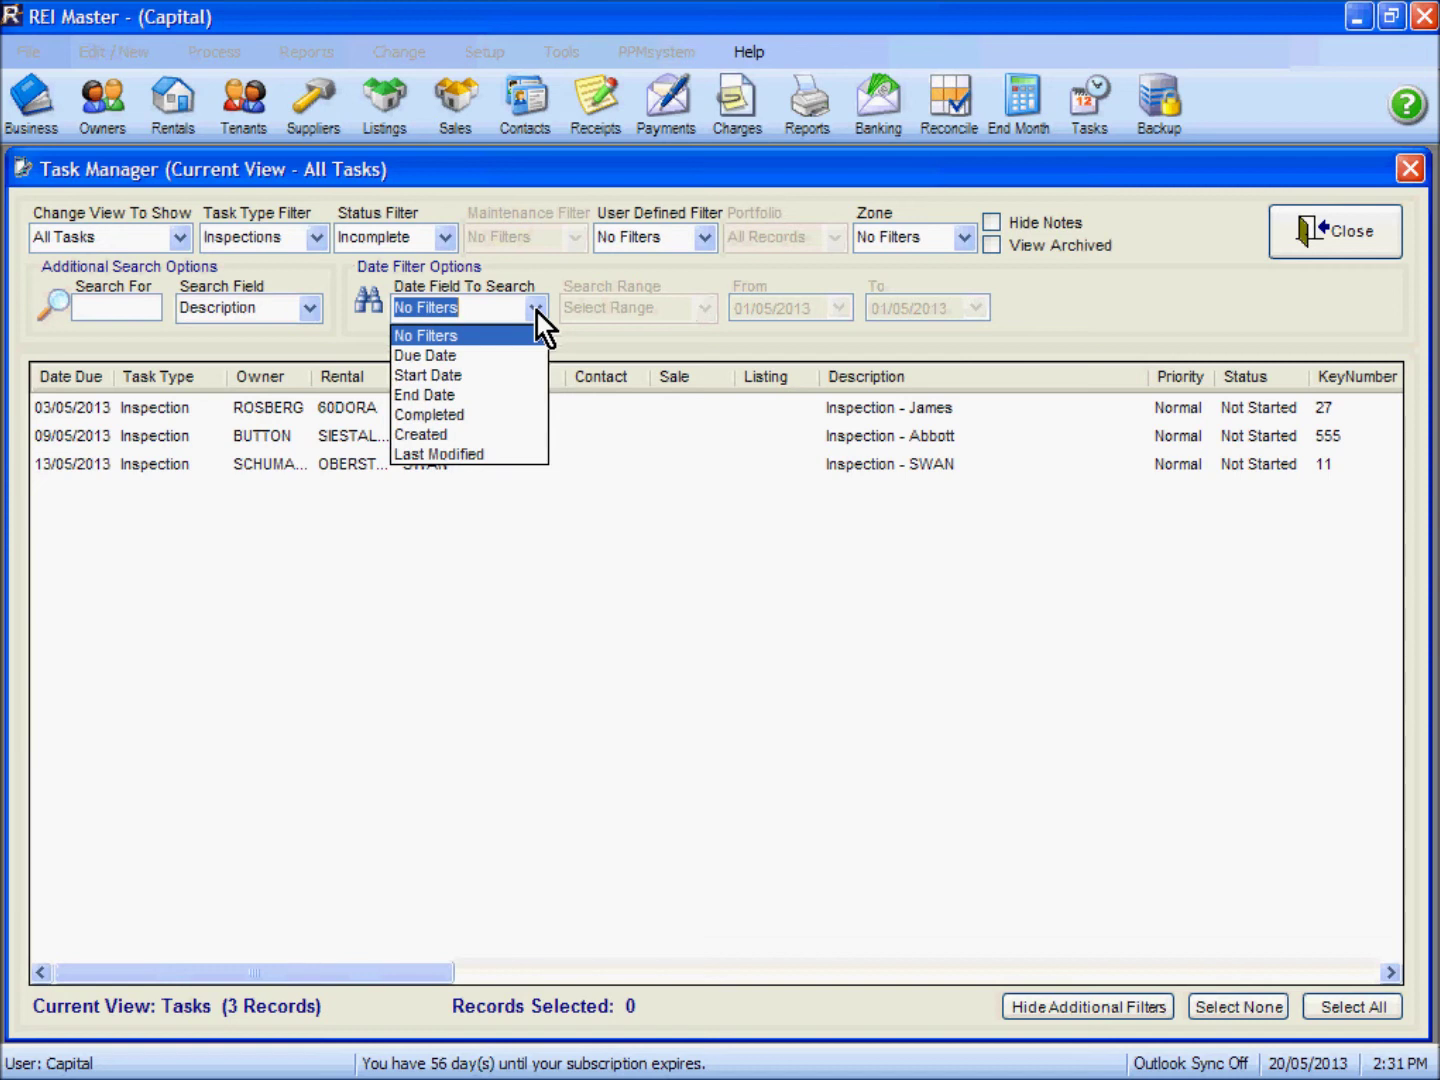
Step: Try a due-date filter ending 7 May 2013, then set Date Field To Search to No Filters
left_click(431, 355)
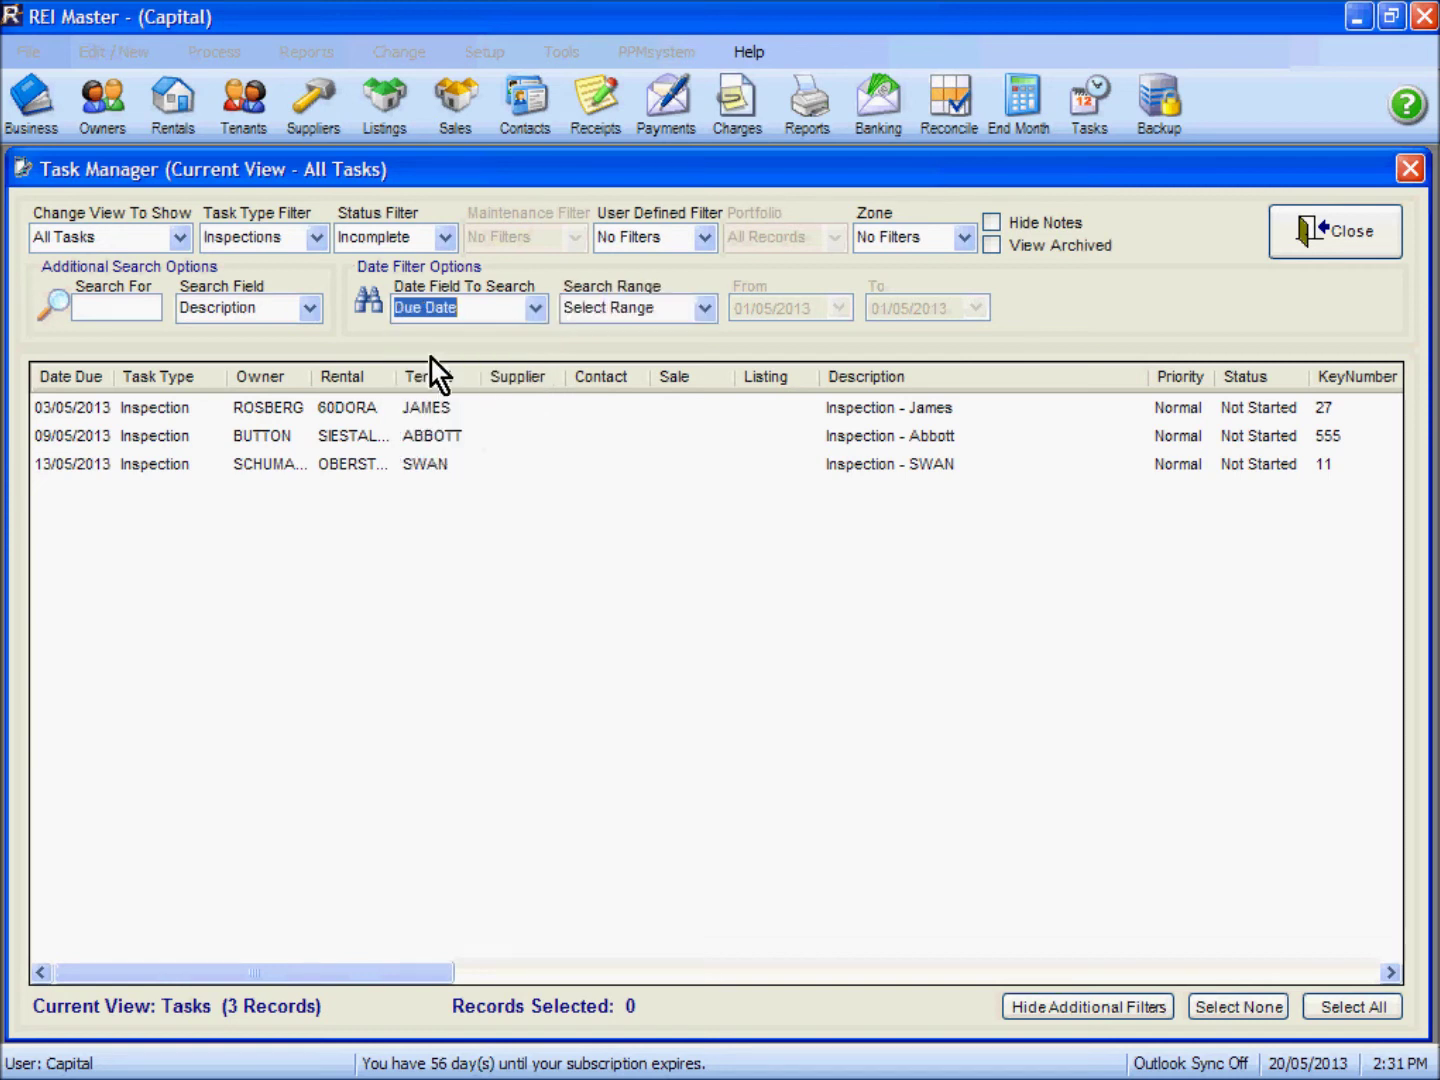
left_click(702, 312)
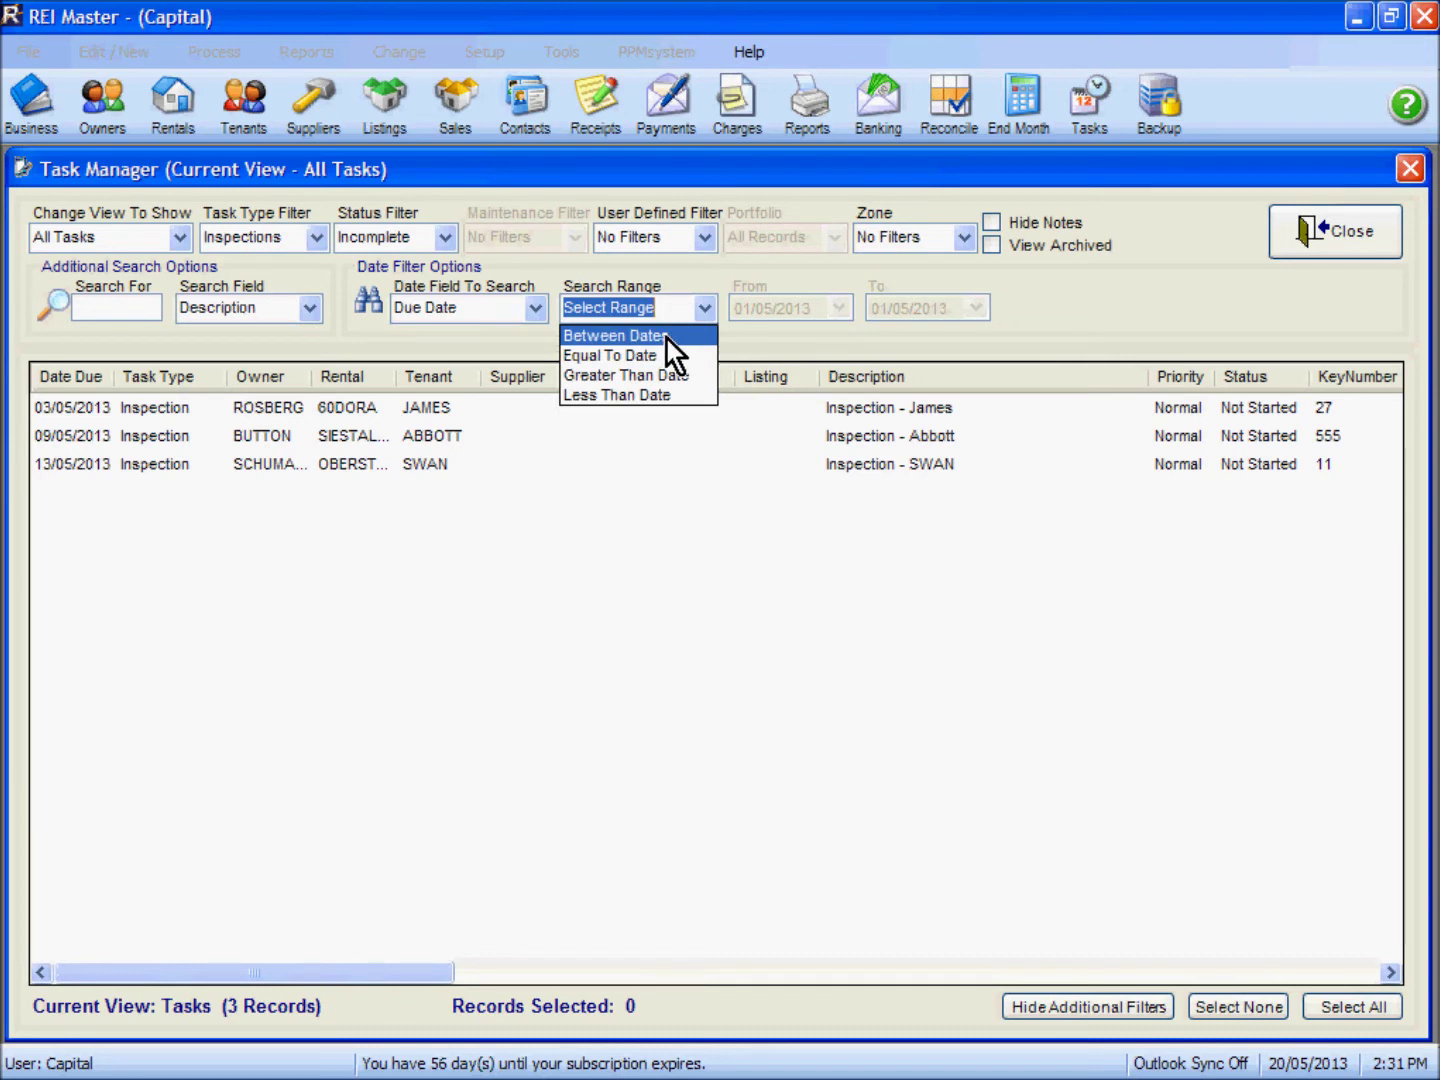
left_click(666, 338)
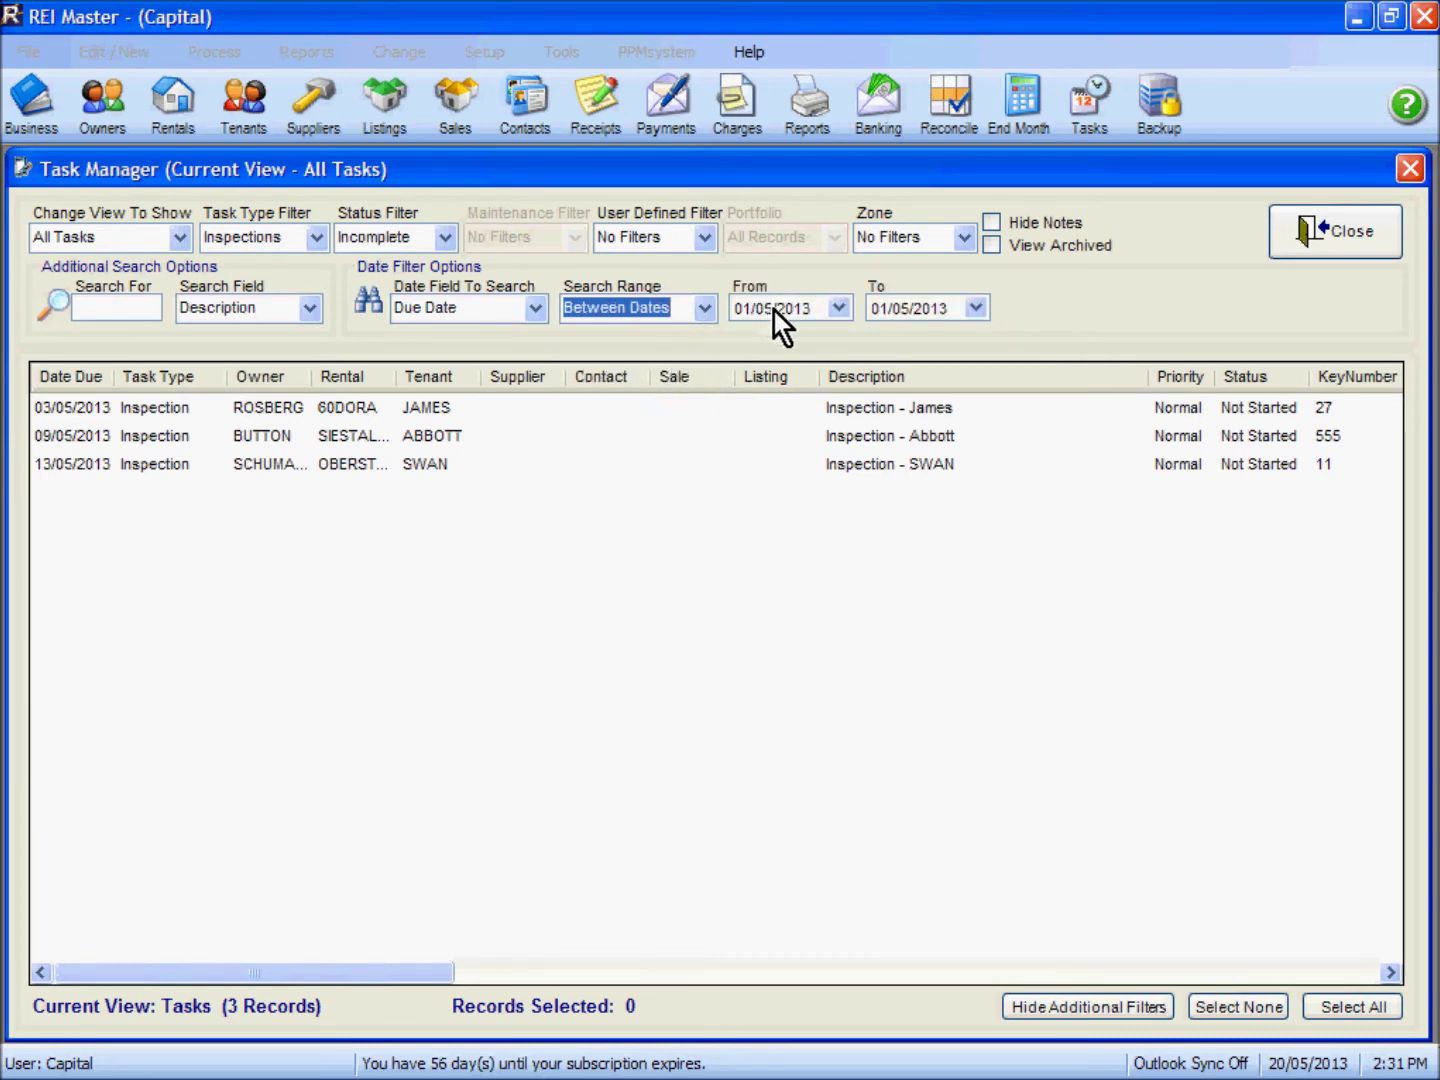
left_click(977, 308)
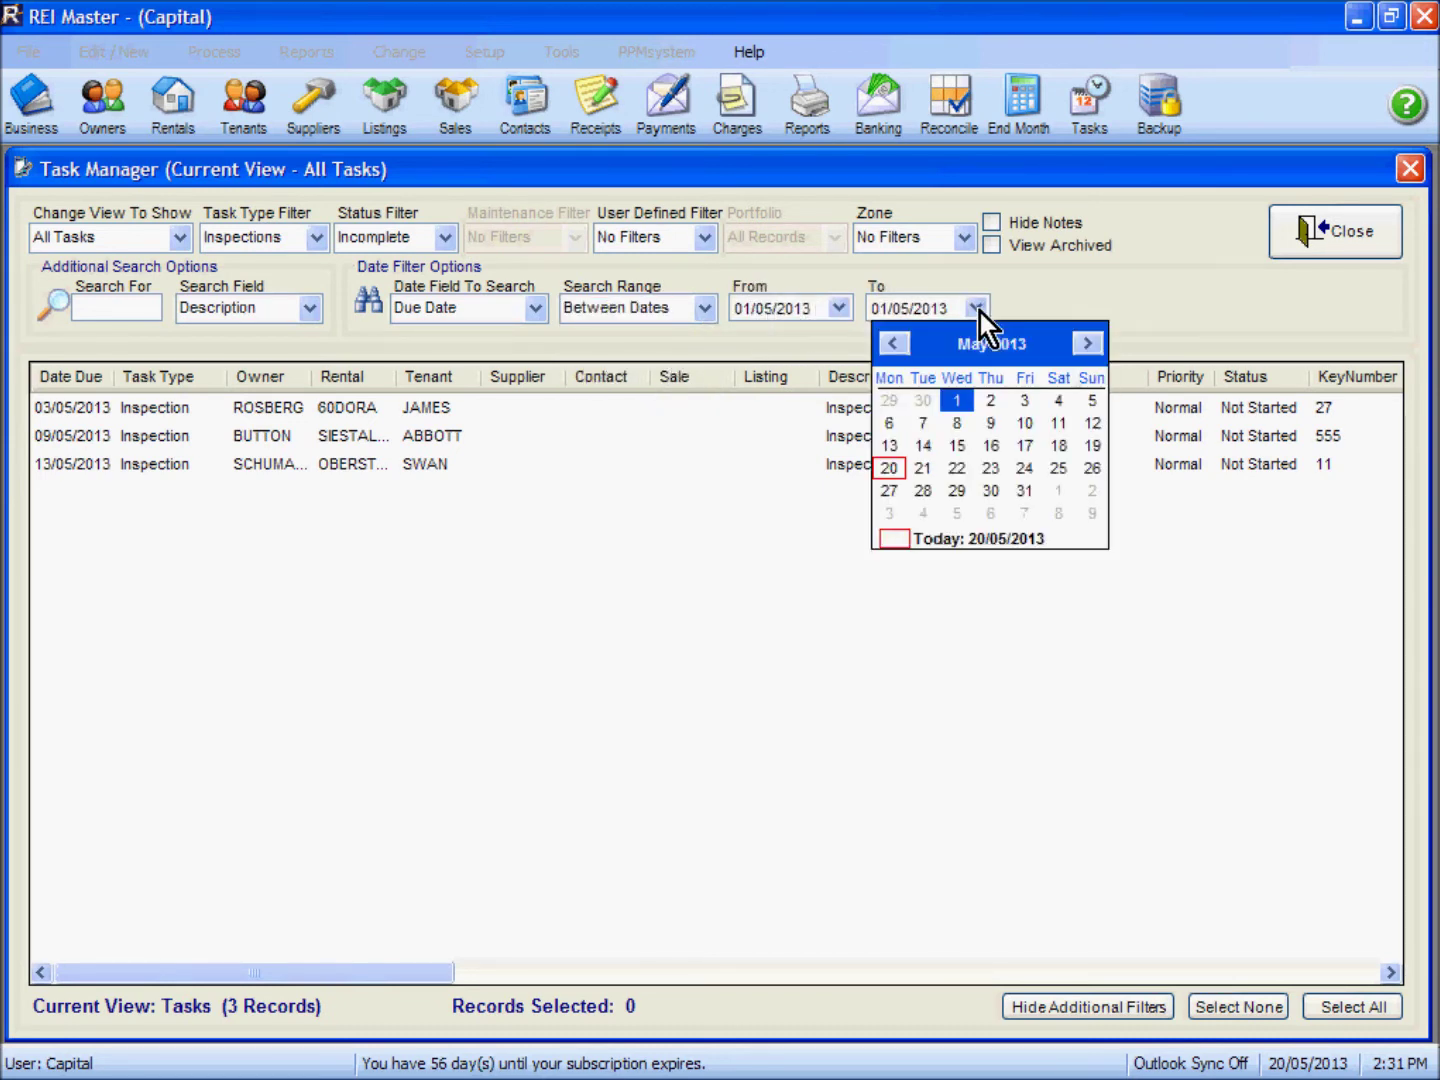
left_click(922, 426)
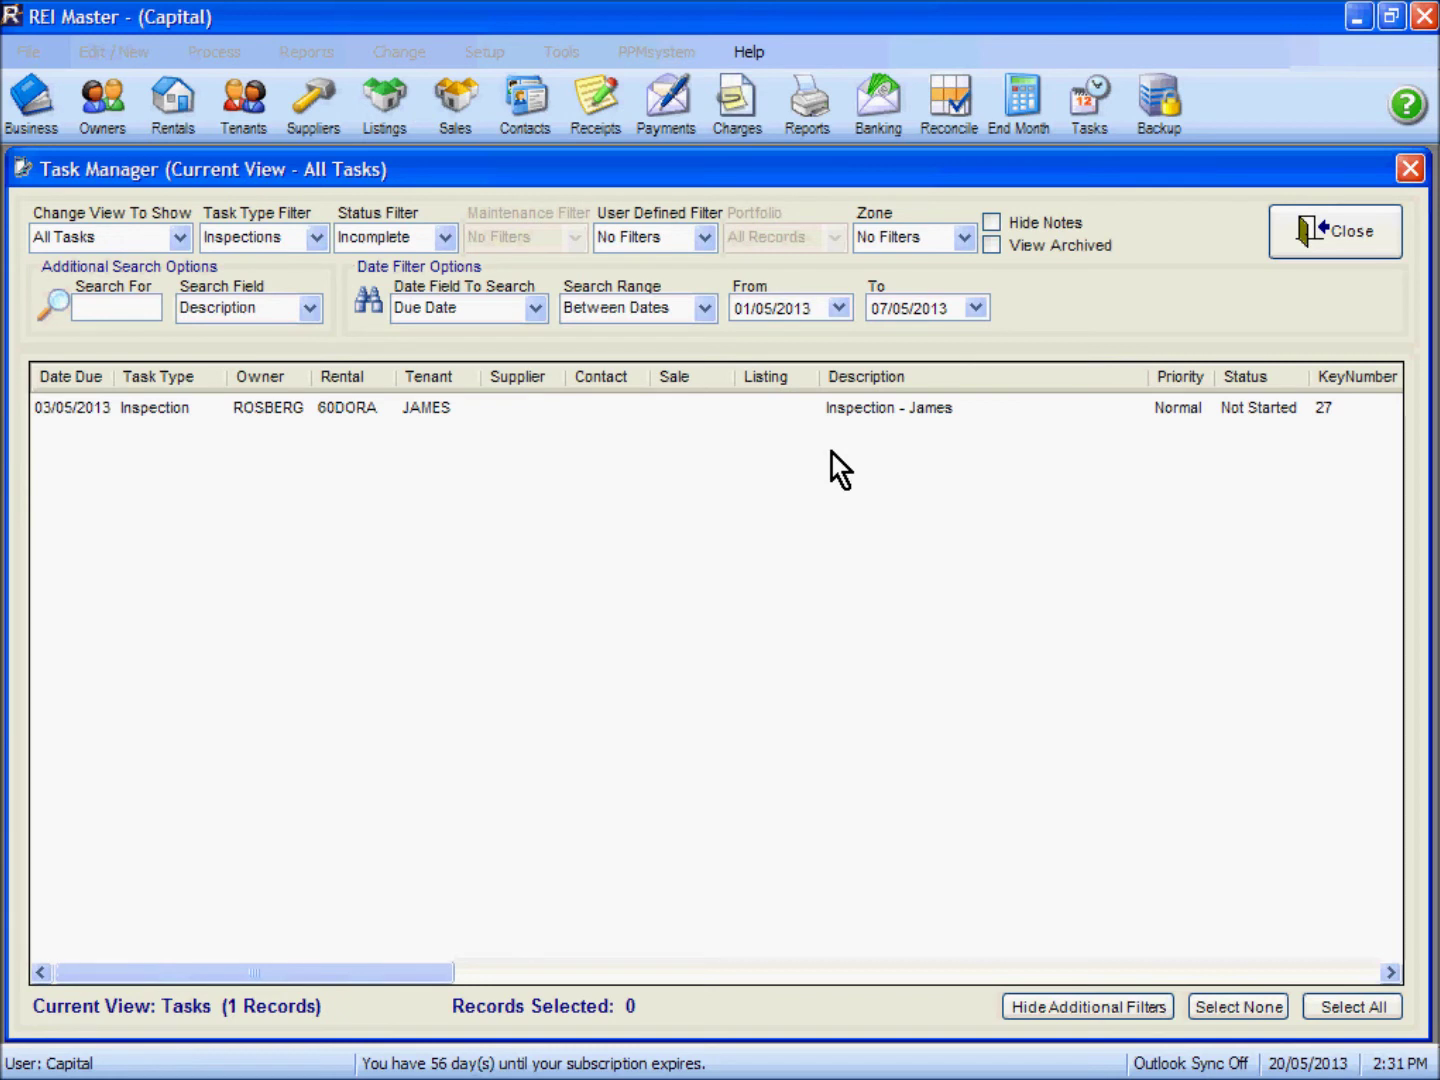
left_click(537, 310)
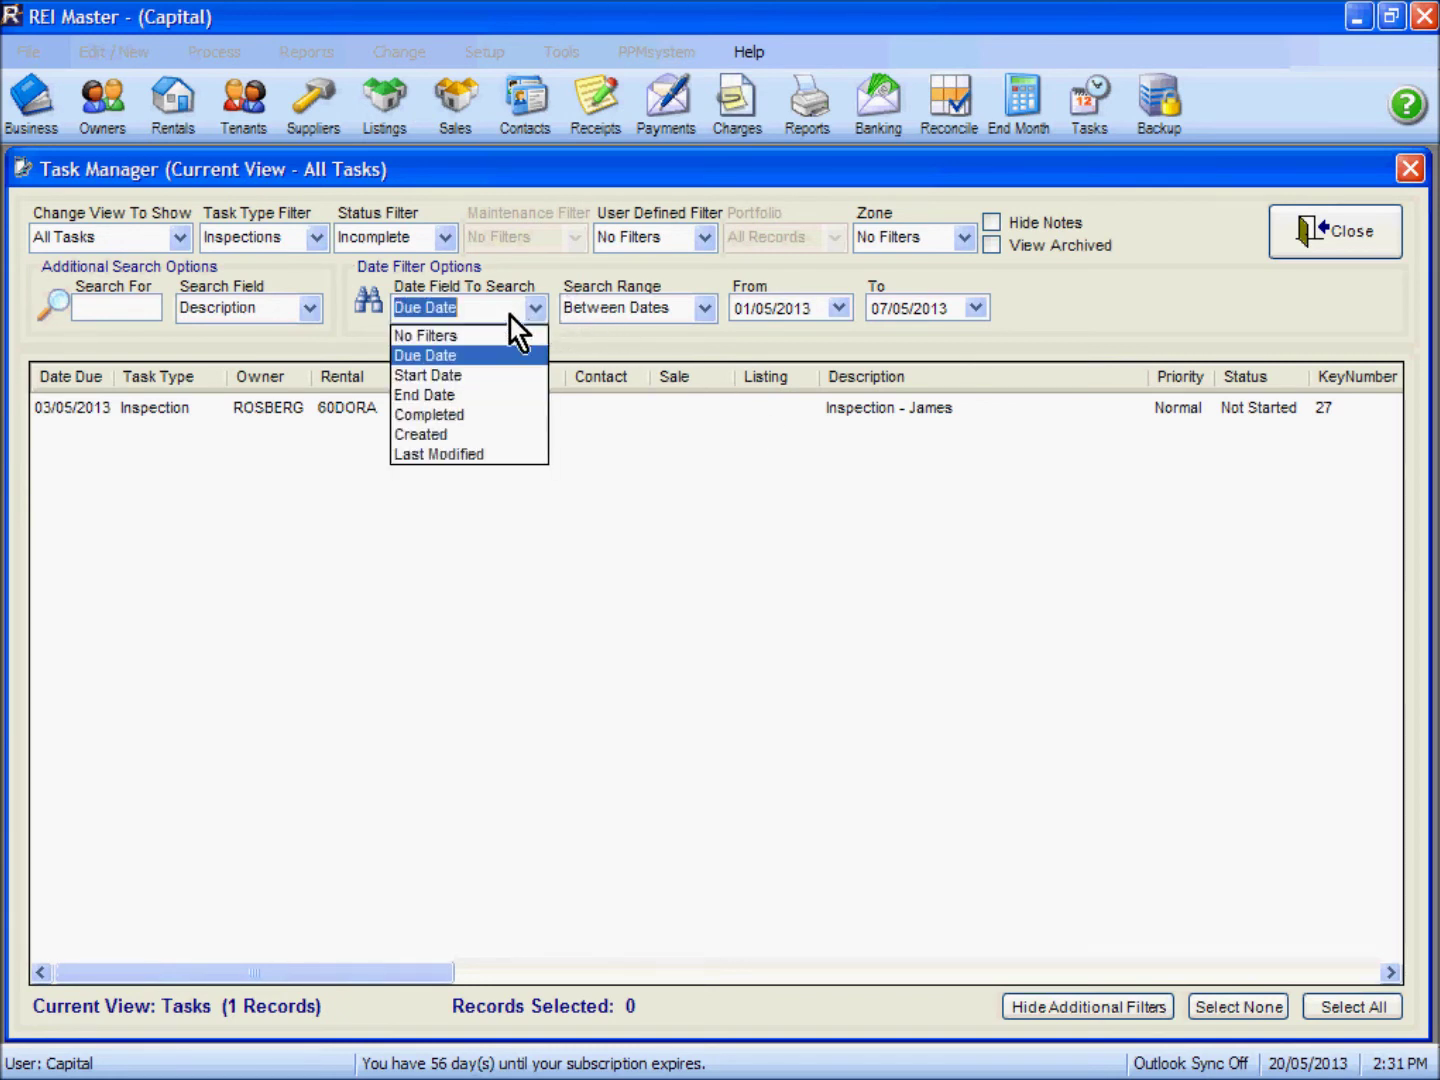
left_click(500, 337)
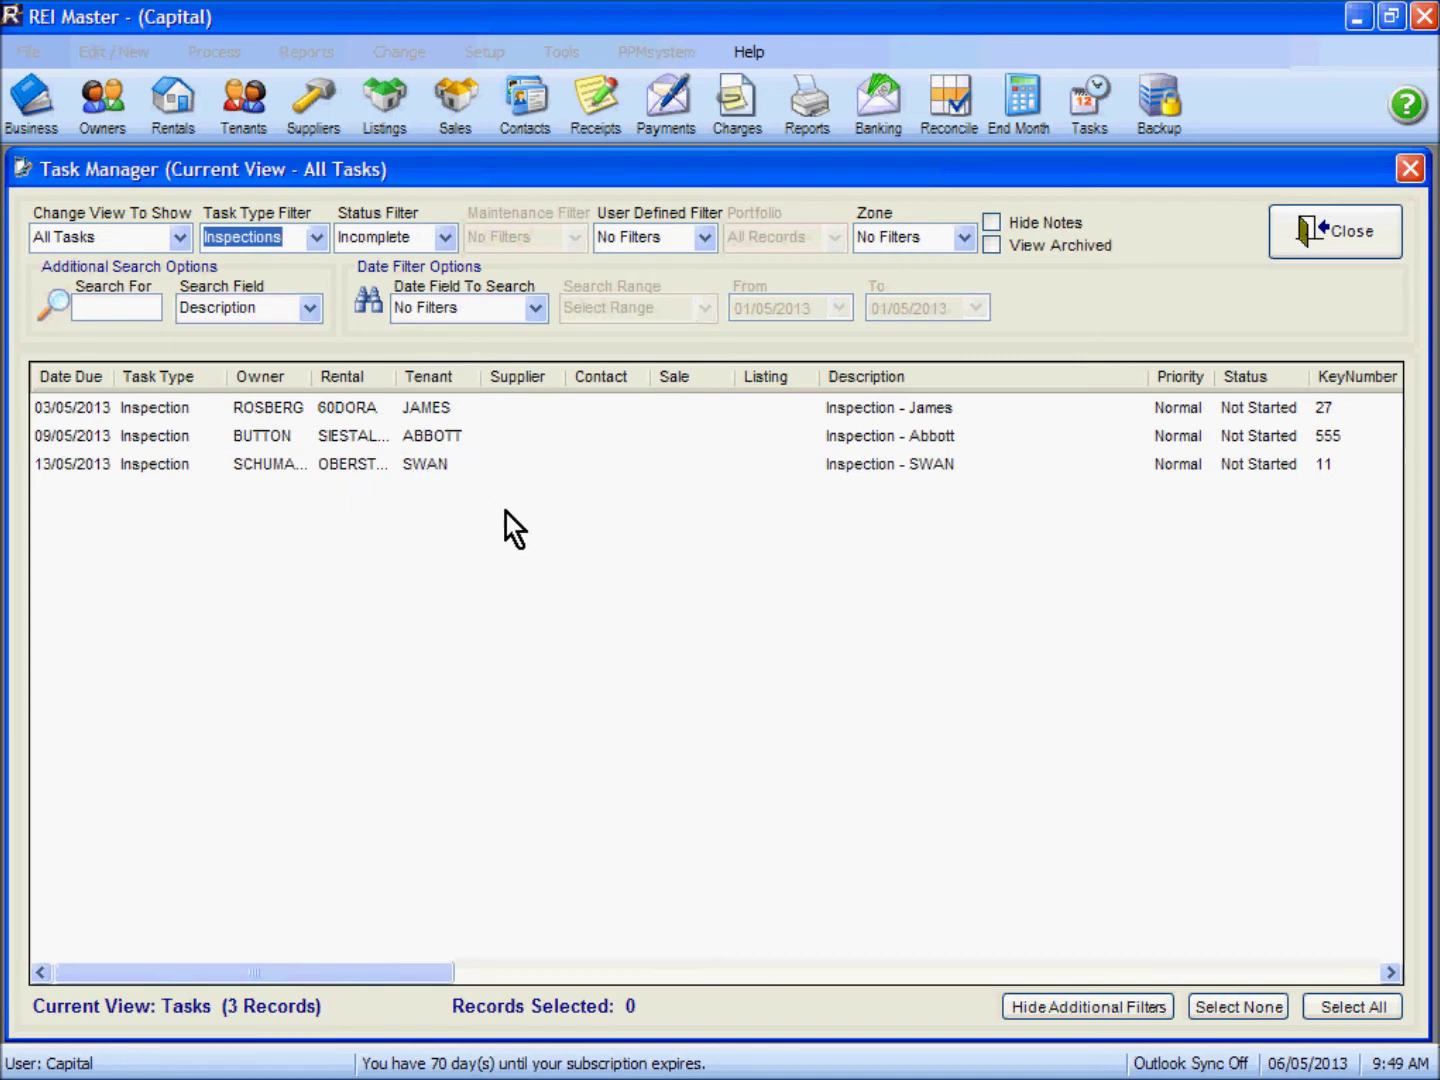
Step: Select the 09/05/2013 and 13/05/2013 inspections and merge them to an entry notice
left_click(452, 436)
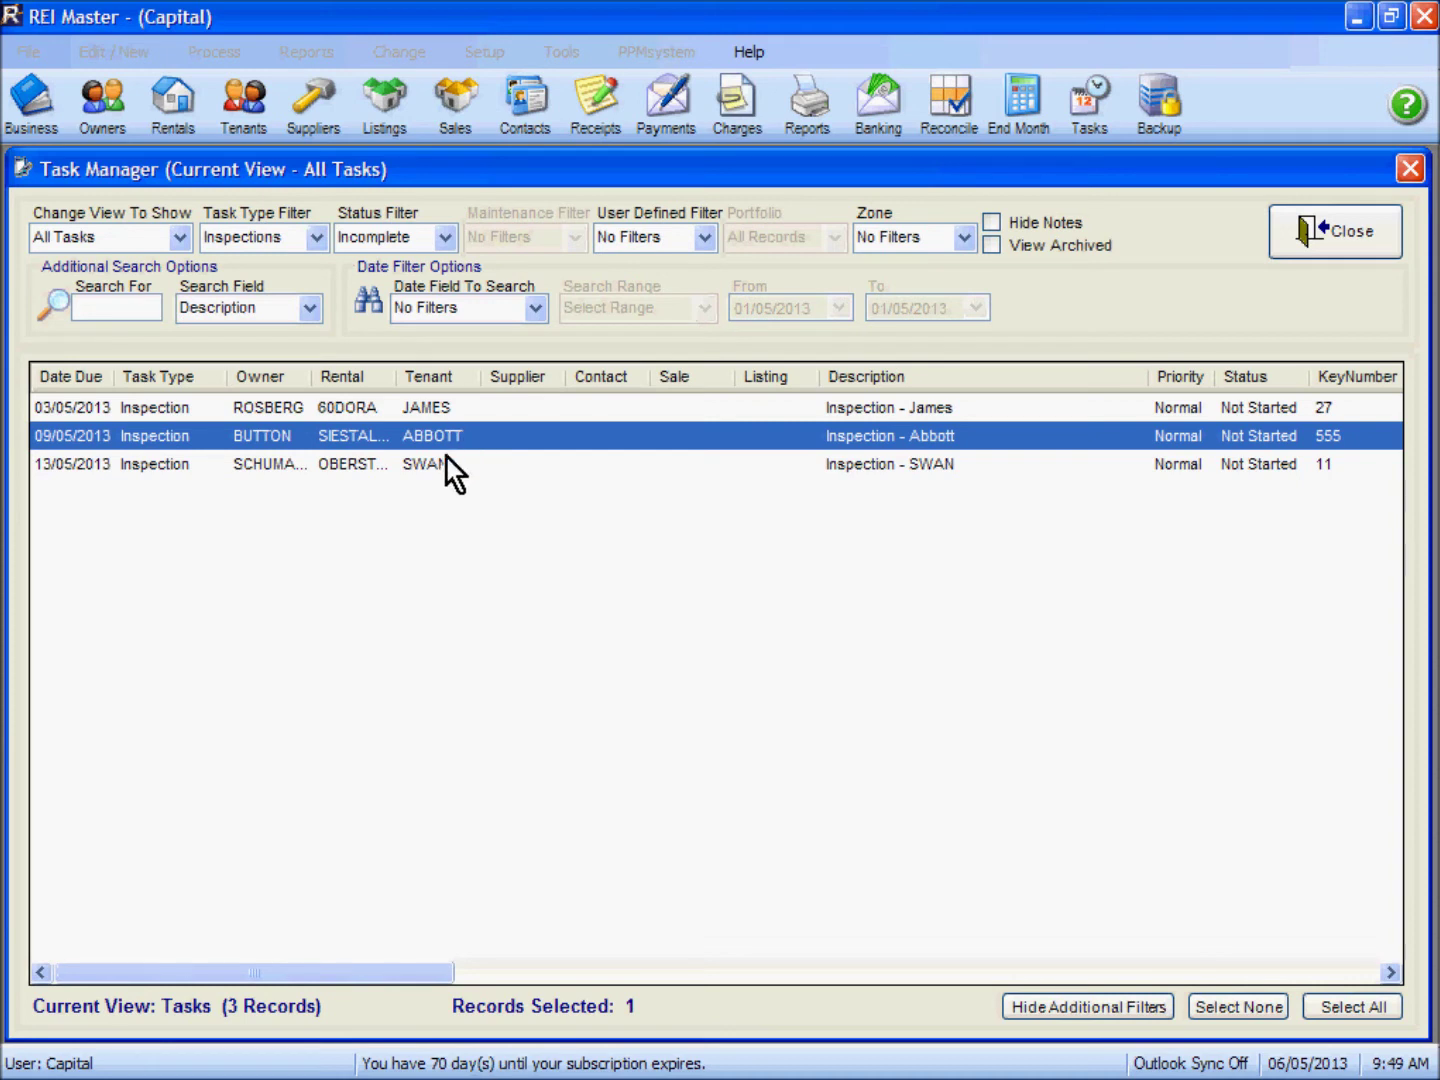
left_click(438, 462, "ctrl")
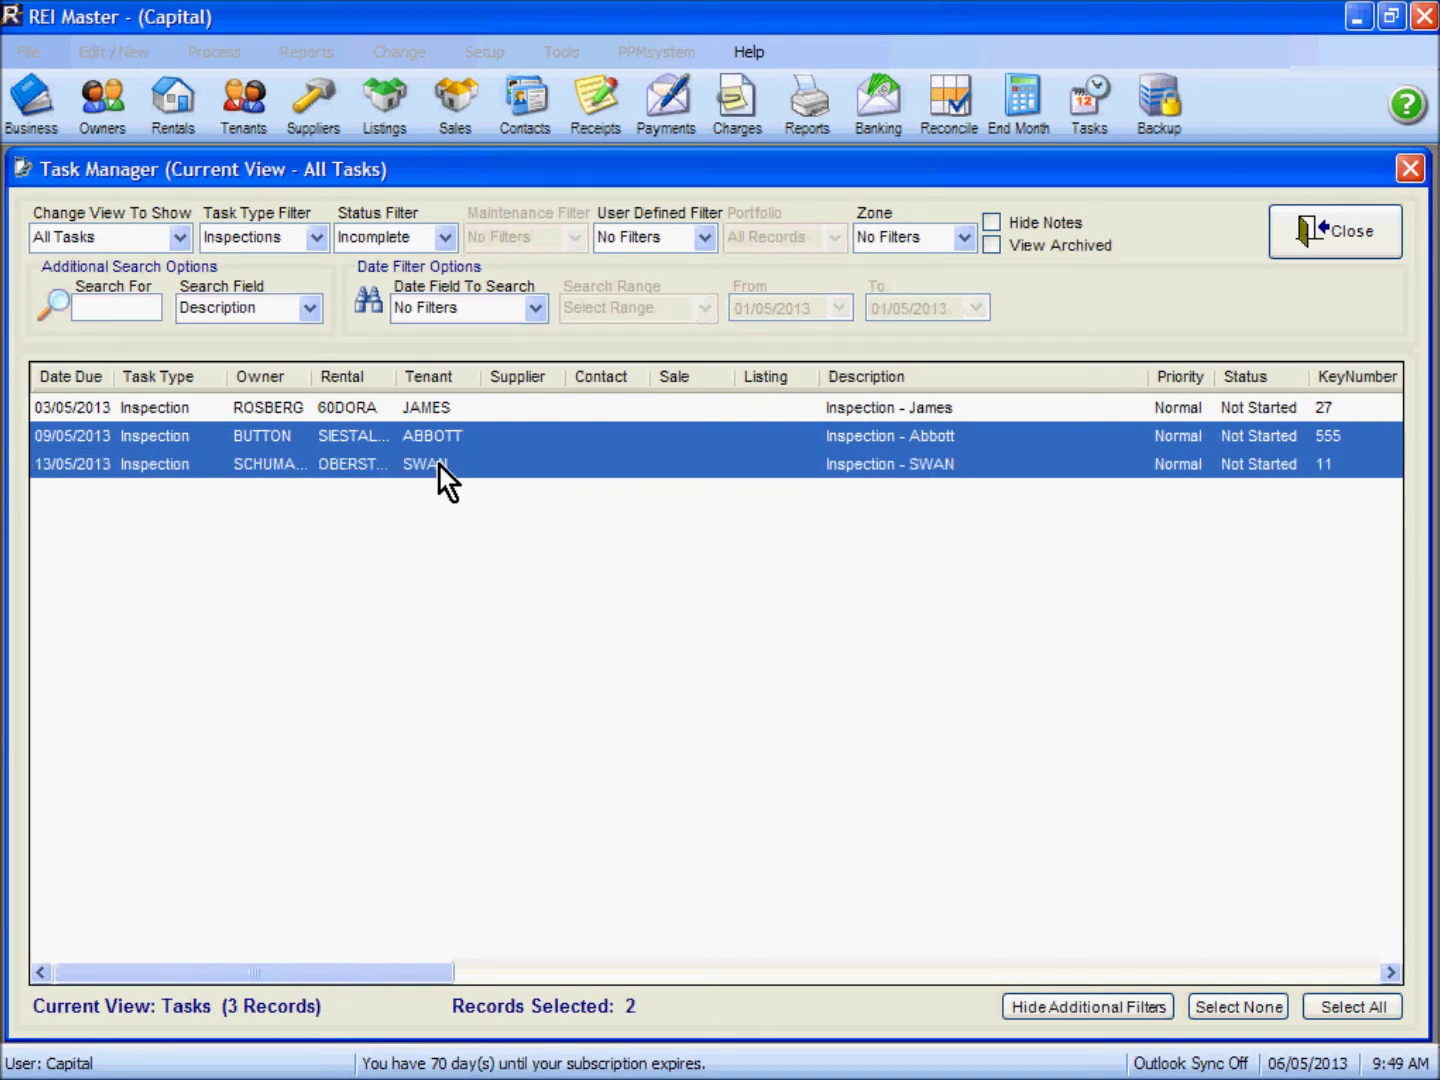
right_click(570, 455)
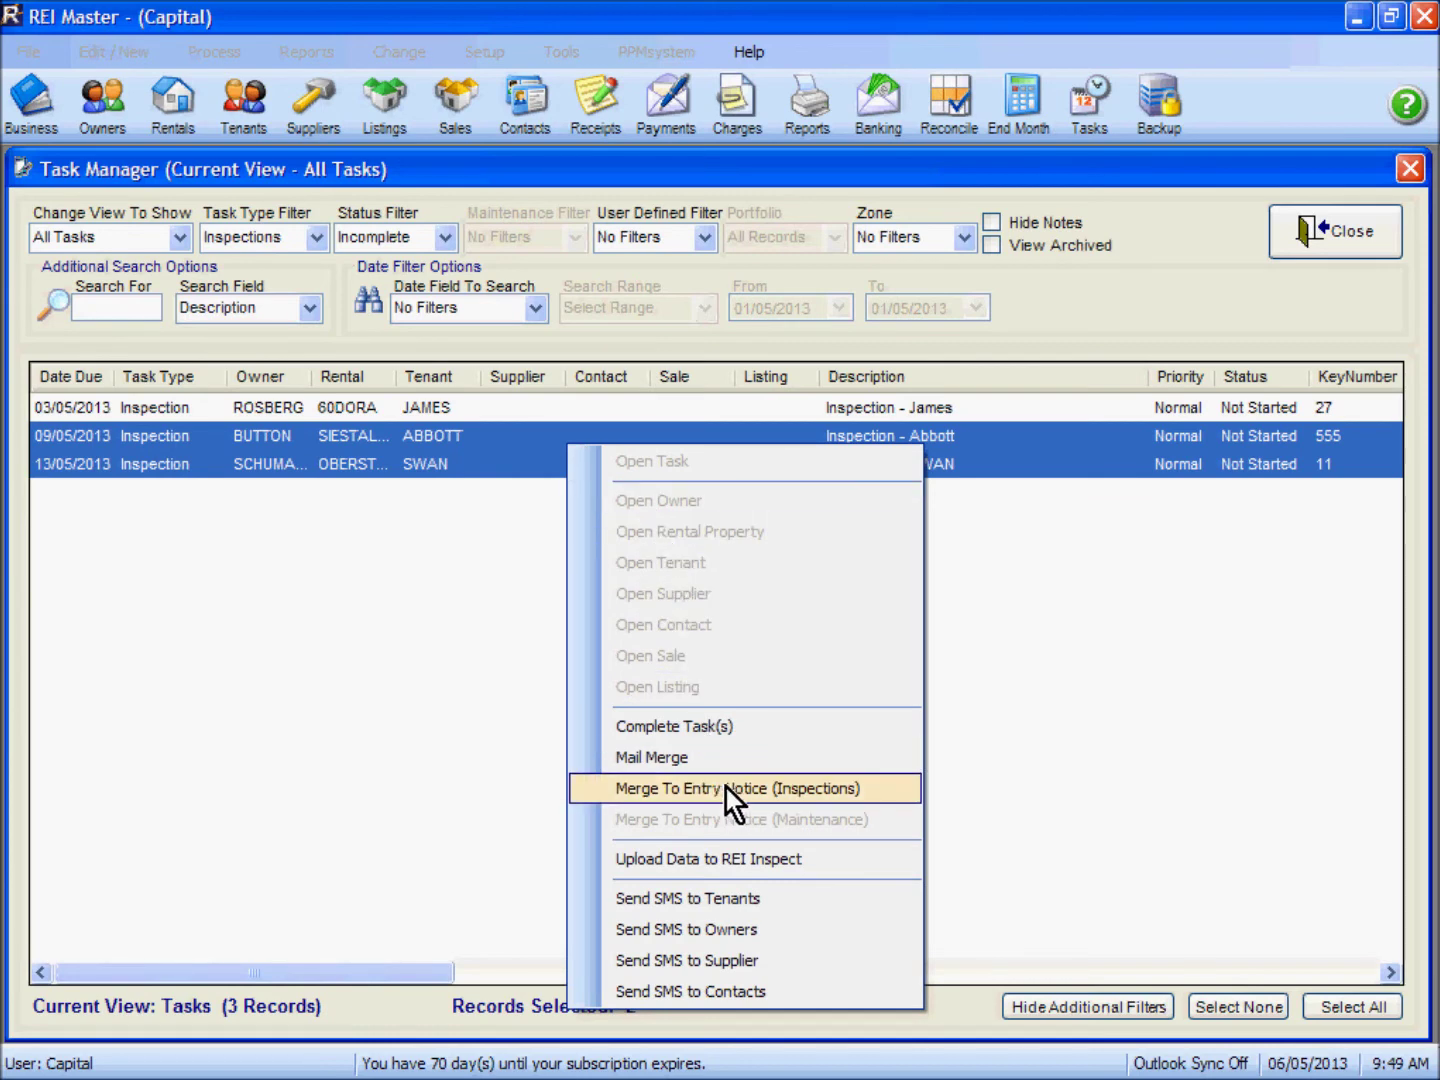
left_click(764, 789)
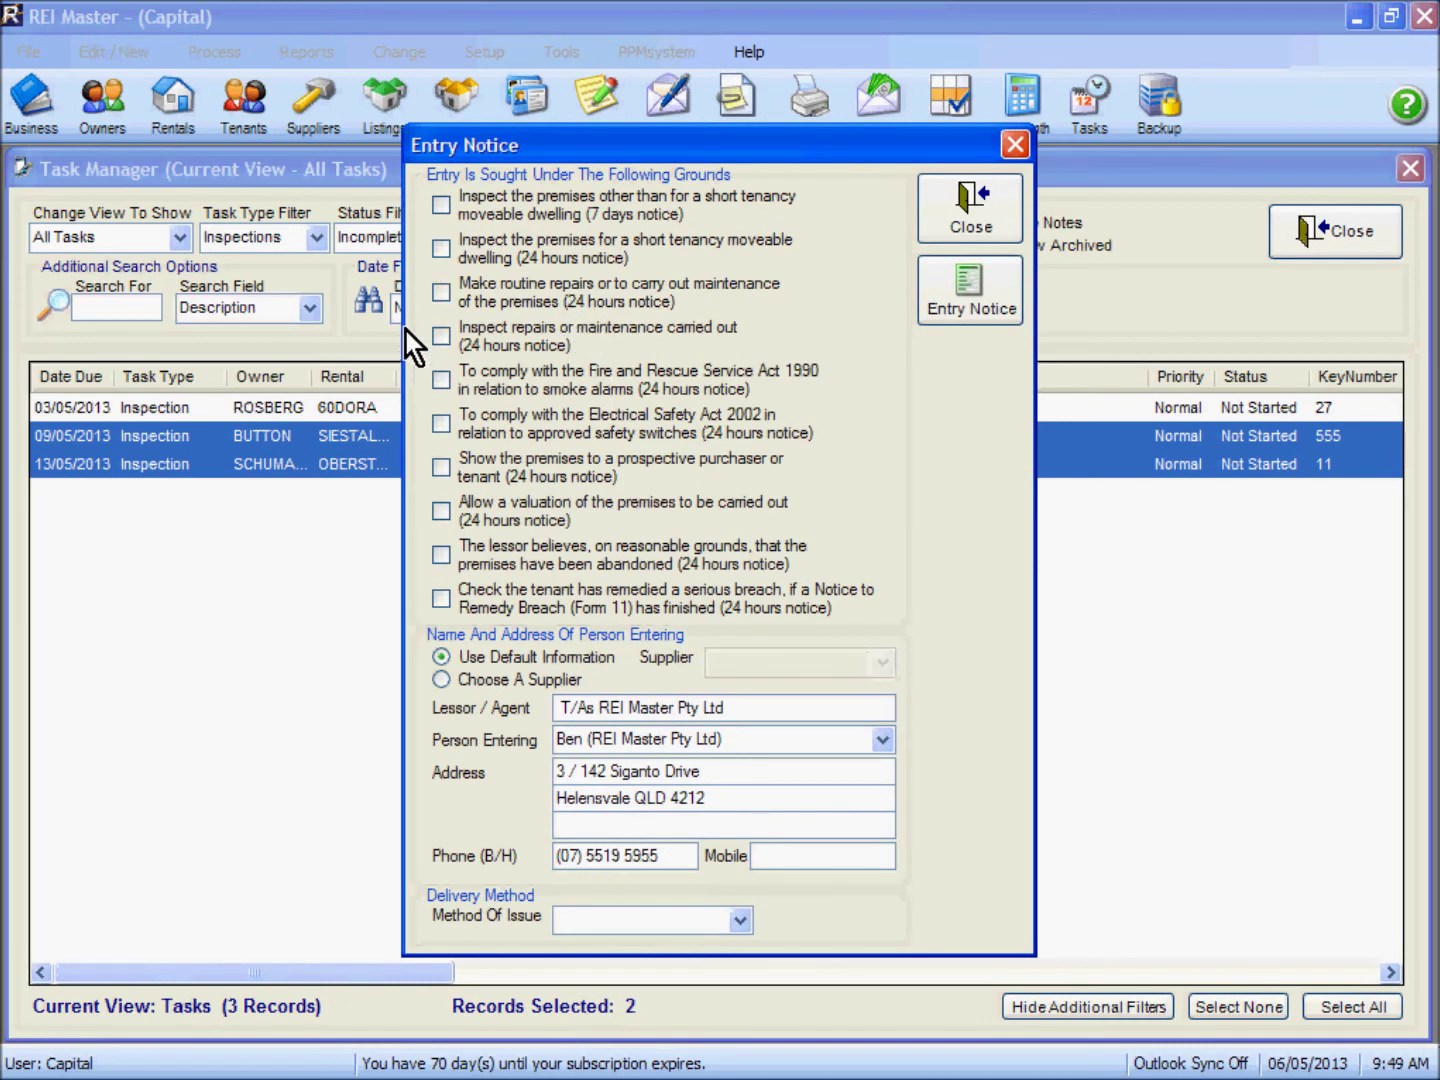
Step: Cite the 7-day routine inspection ground, choose the person entering, and issue By Post
left_click(440, 206)
left_click(883, 740)
left_click(588, 806)
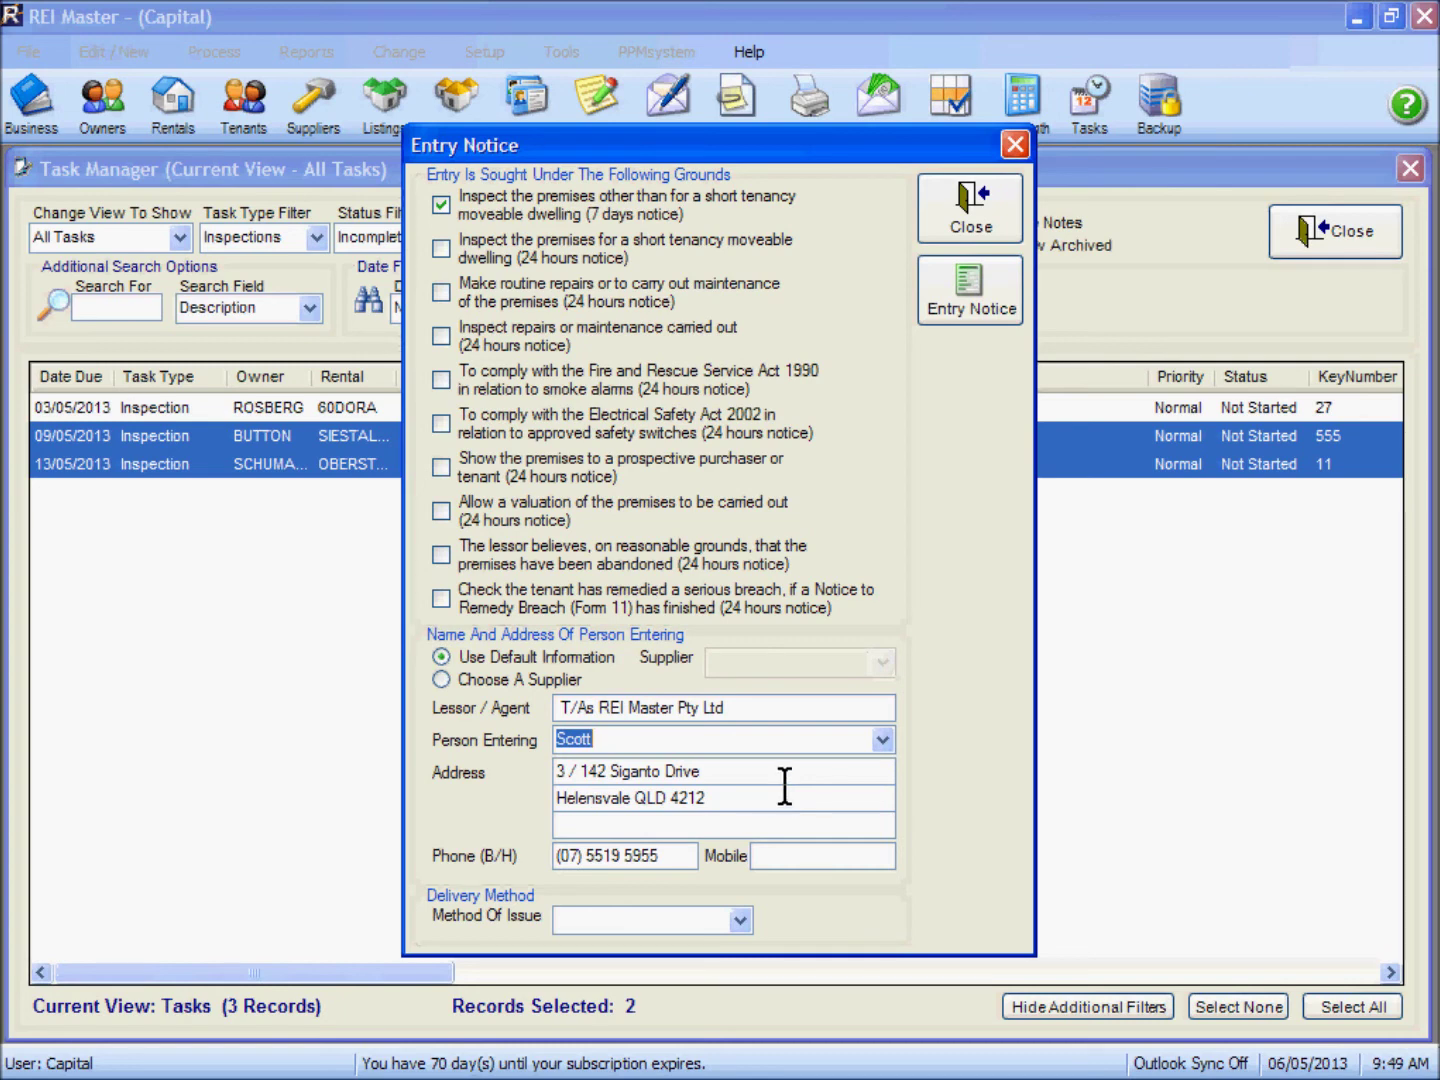
left_click(740, 921)
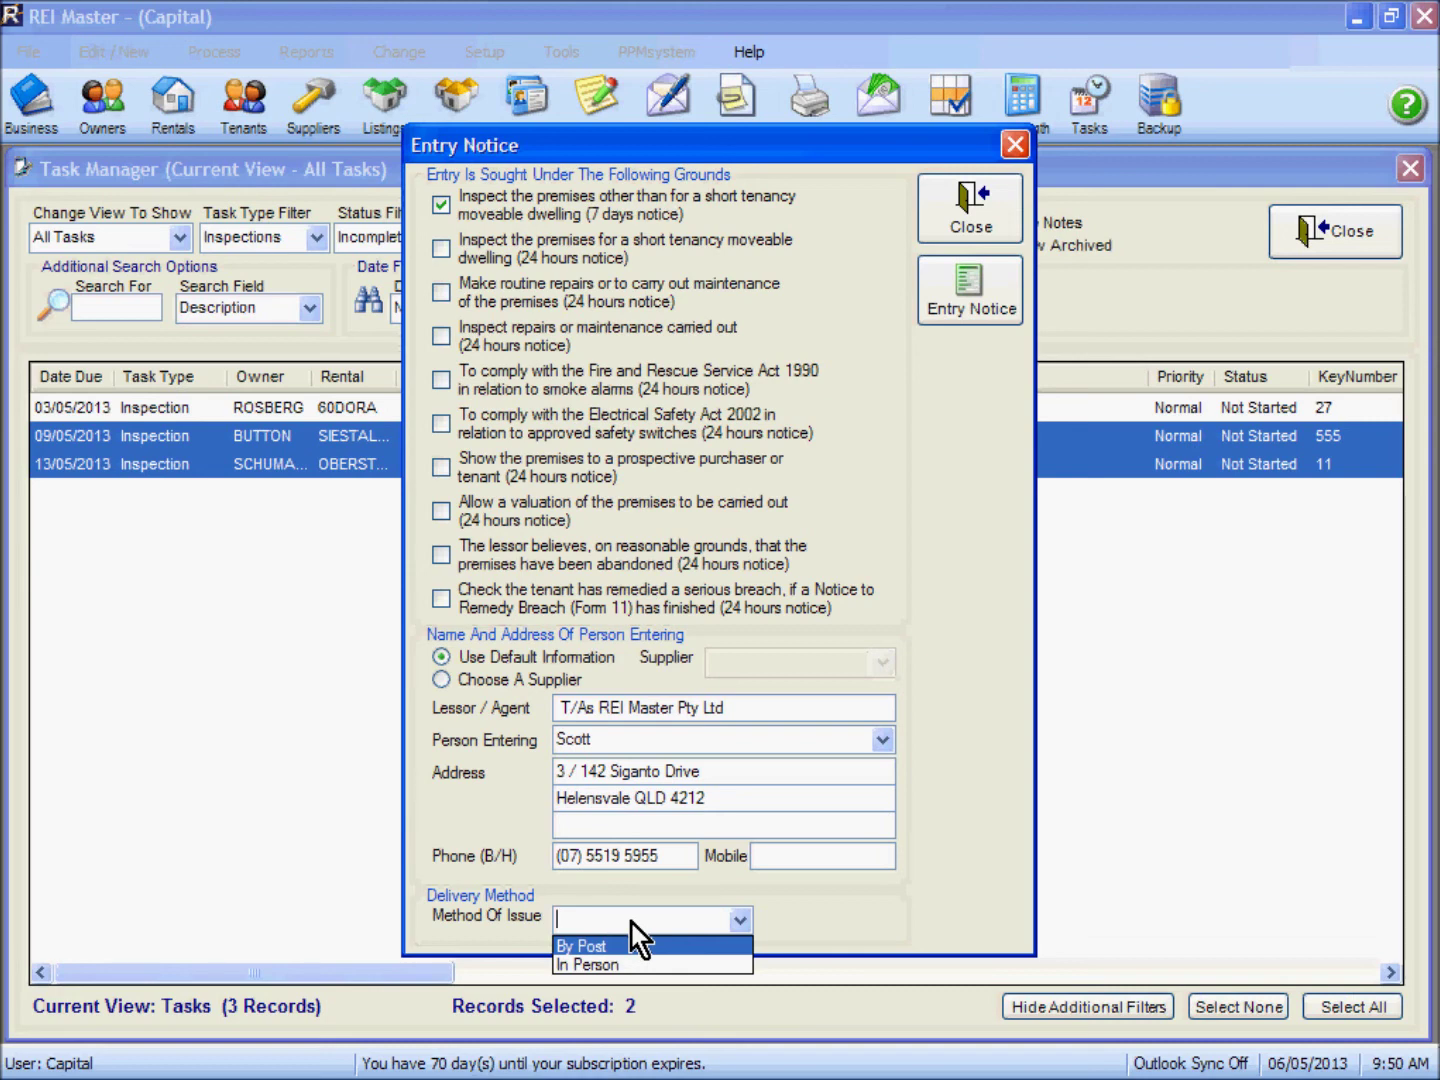
left_click(634, 948)
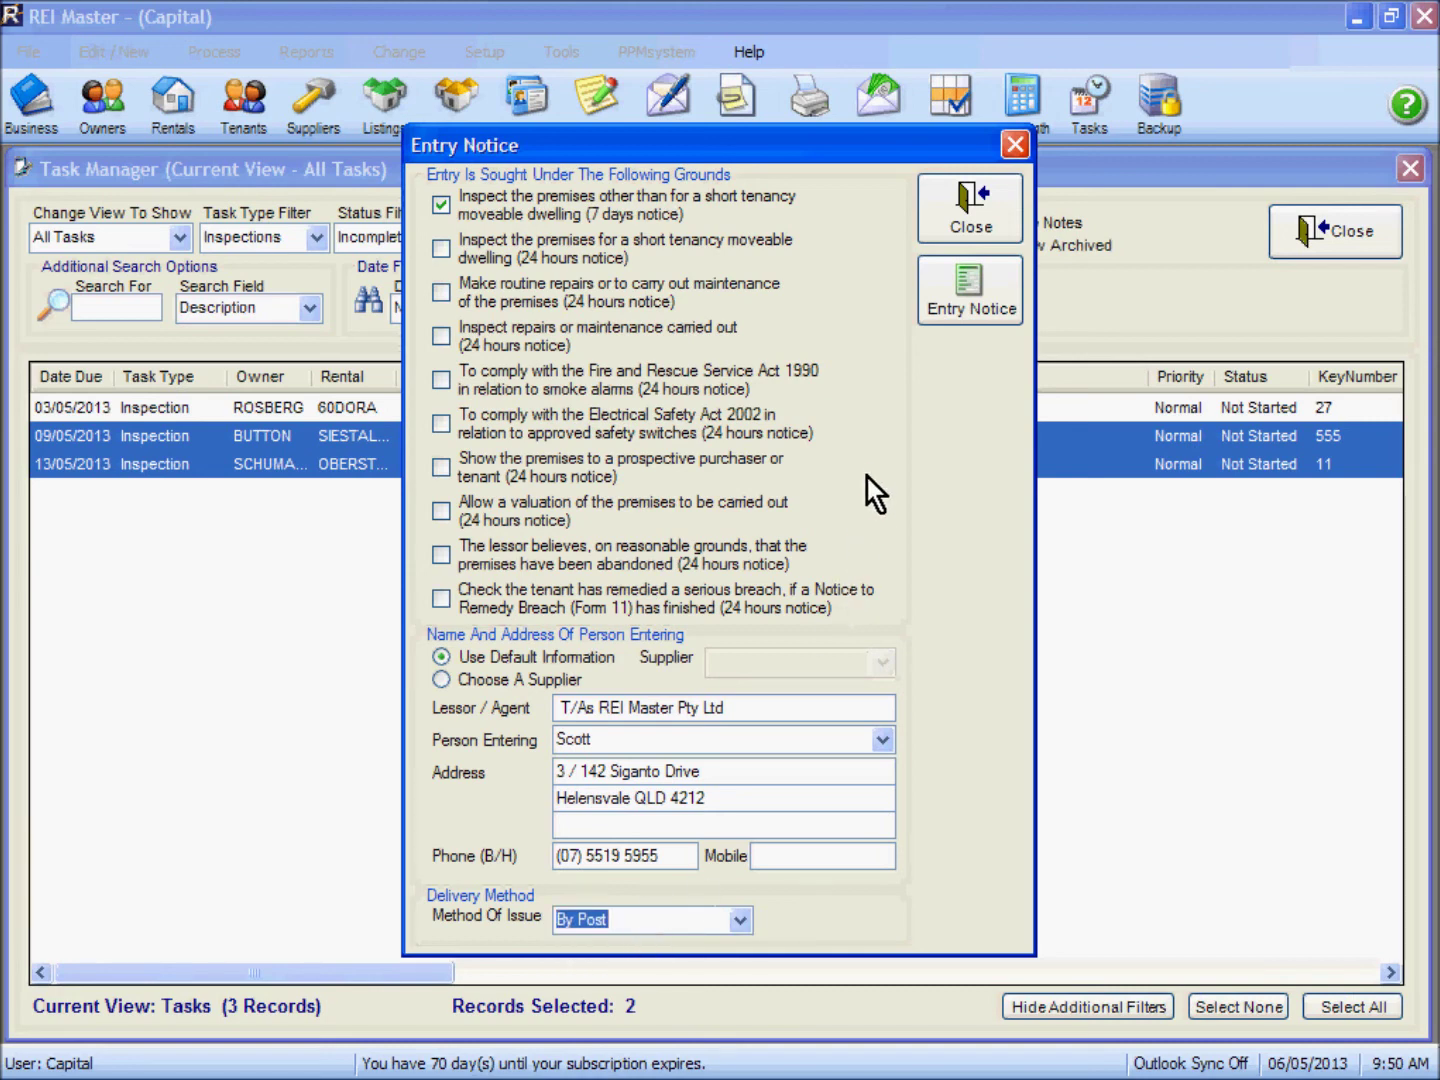
Step: Generate the Form 9 entry notices and scroll through the first page of the report
left_click(967, 303)
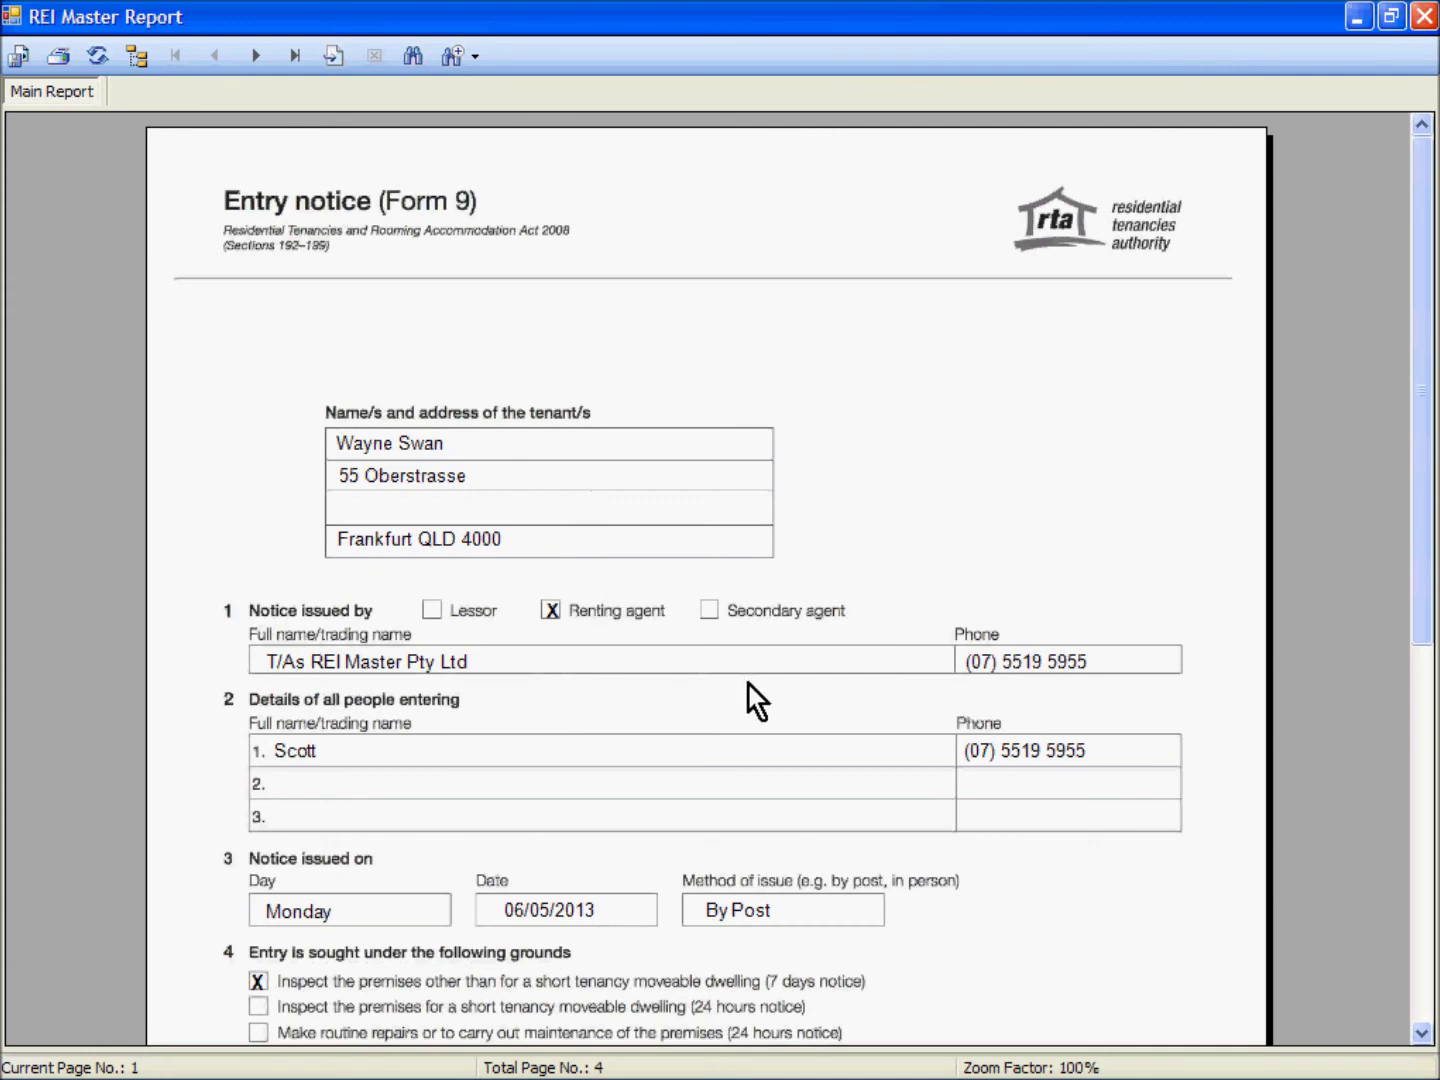
left_click(770, 602)
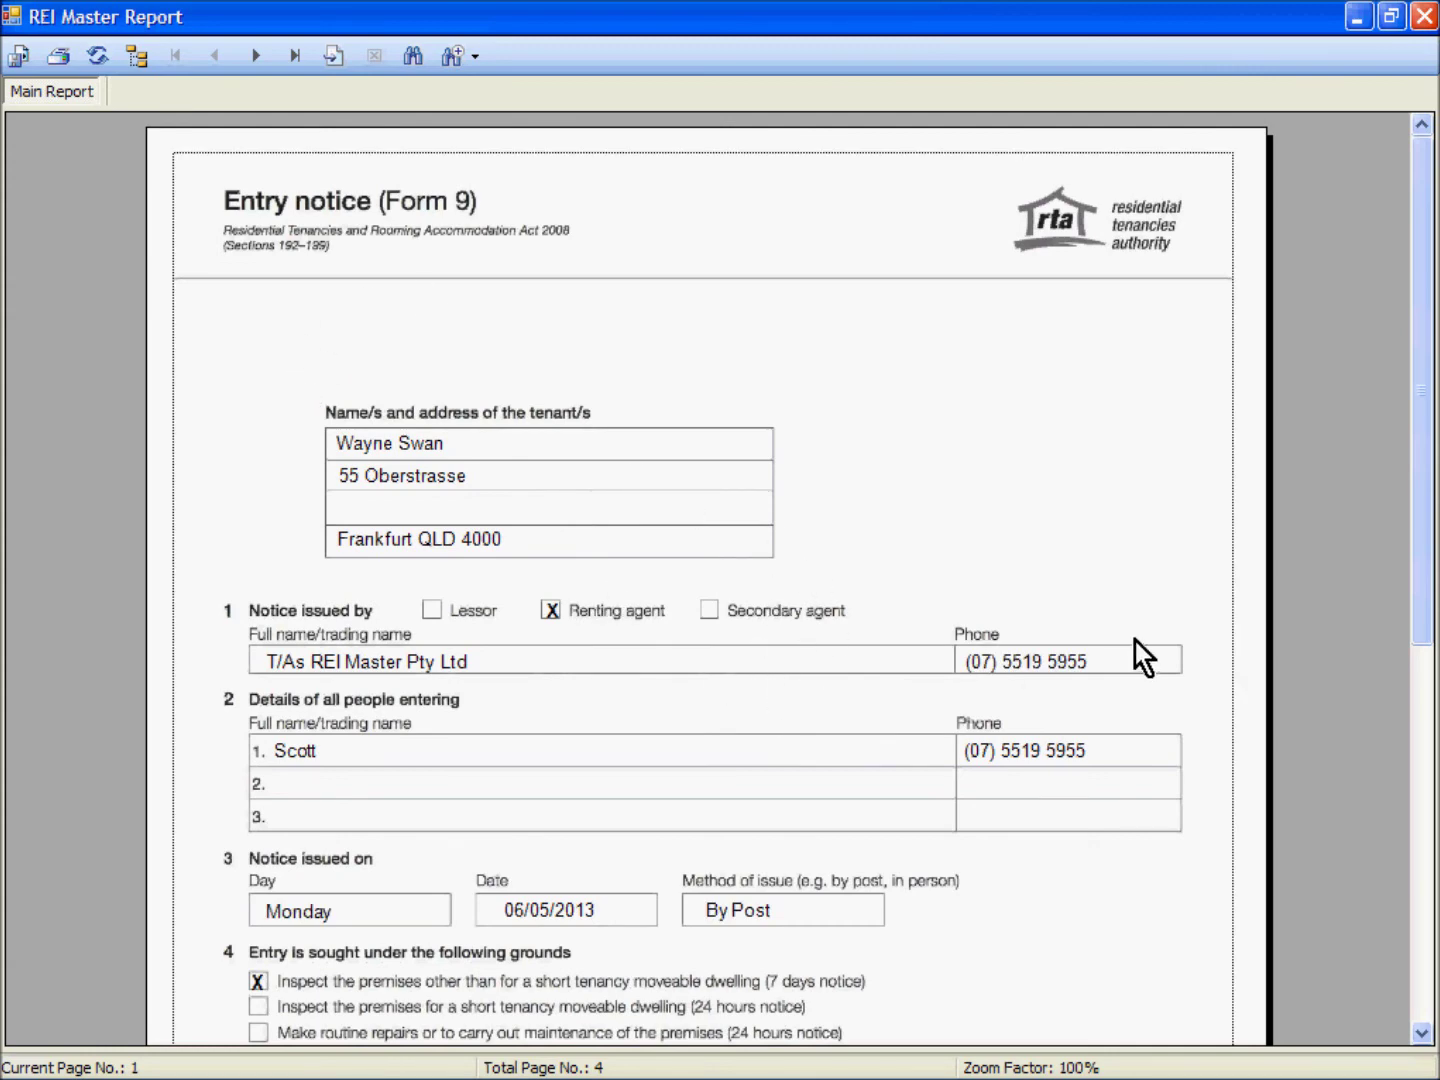
left_click(1421, 1033)
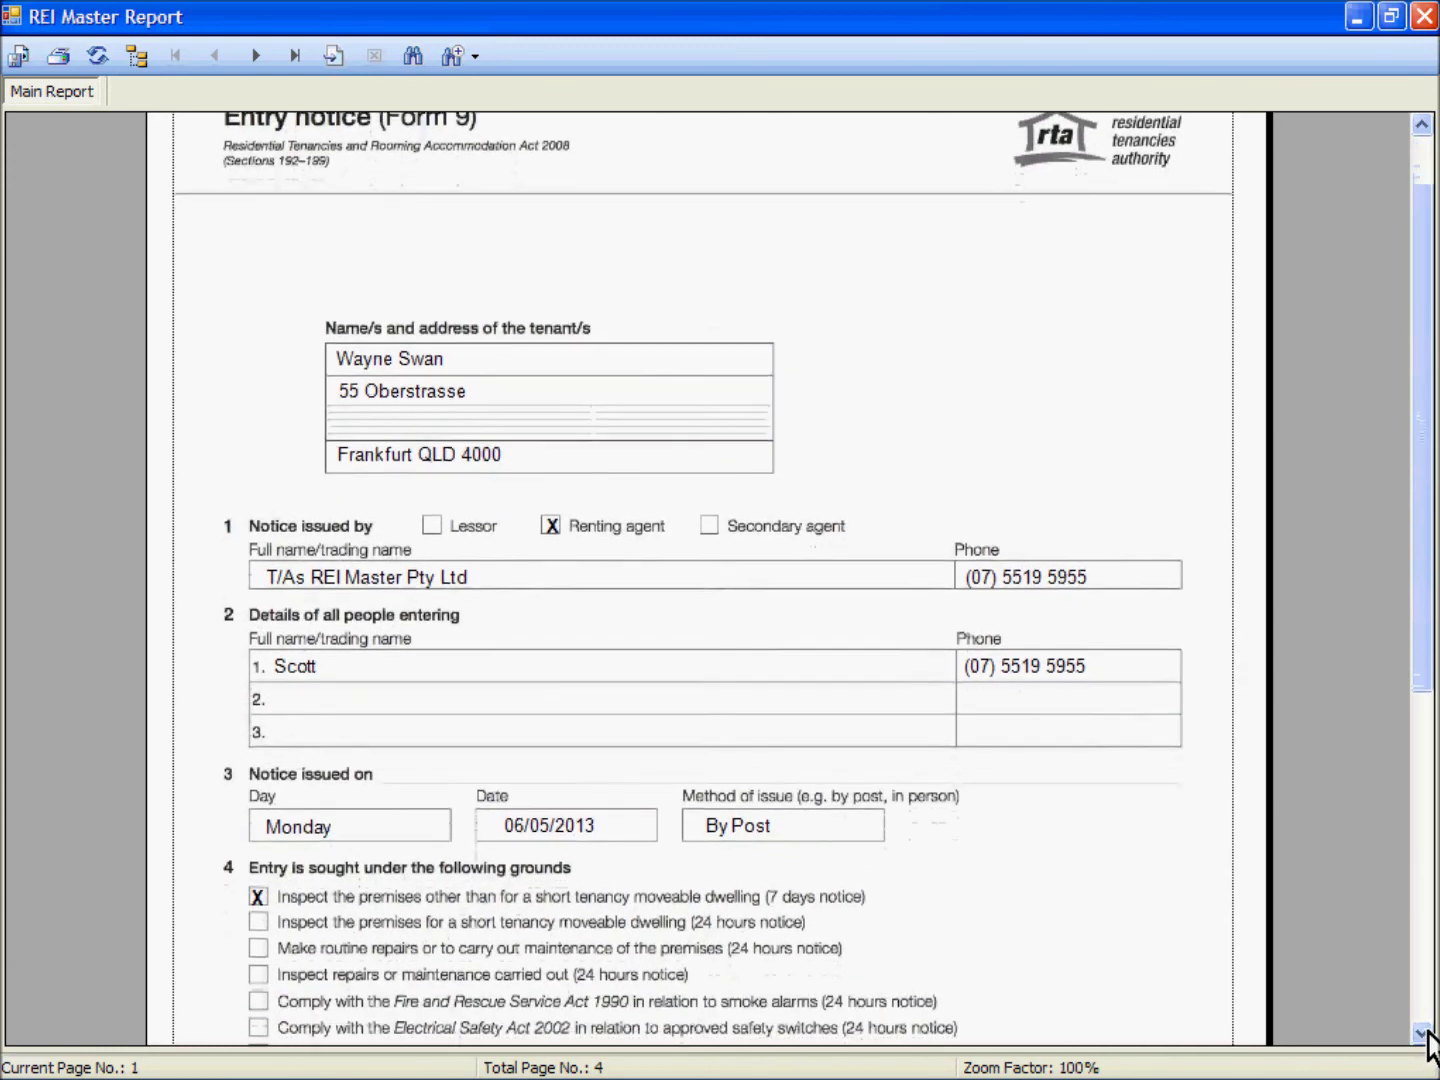
left_click(1421, 1033)
left_click(1421, 1033)
left_click(1421, 1032)
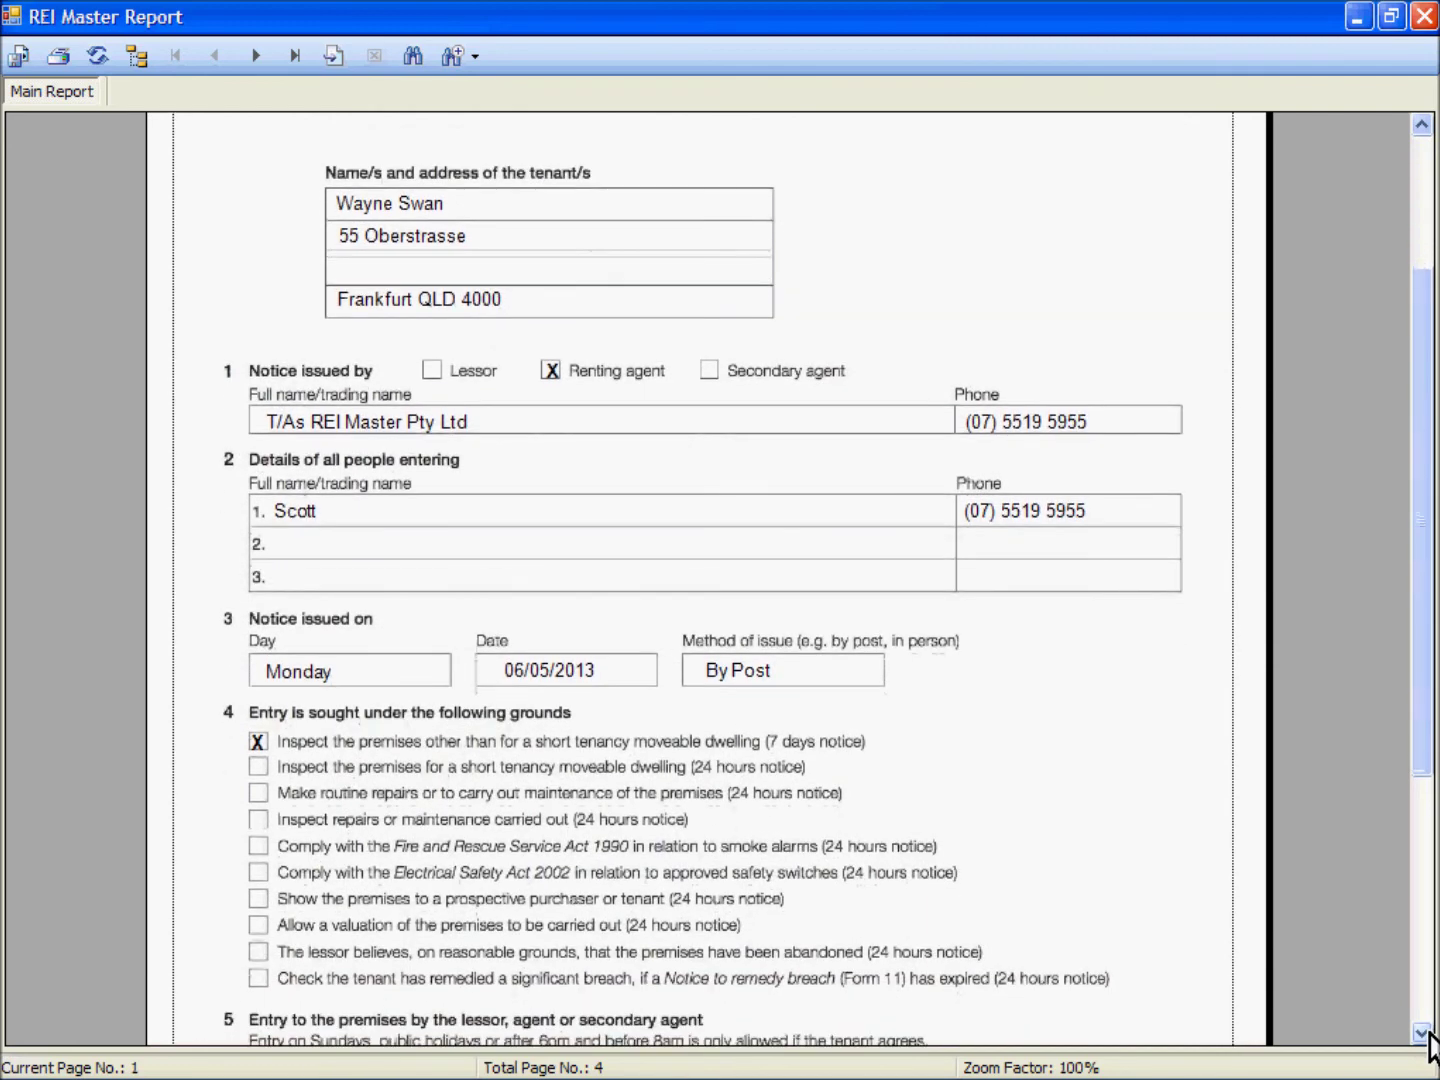
left_click(1421, 1032)
left_click(1428, 1034)
left_click(1429, 1034)
left_click(1429, 1034)
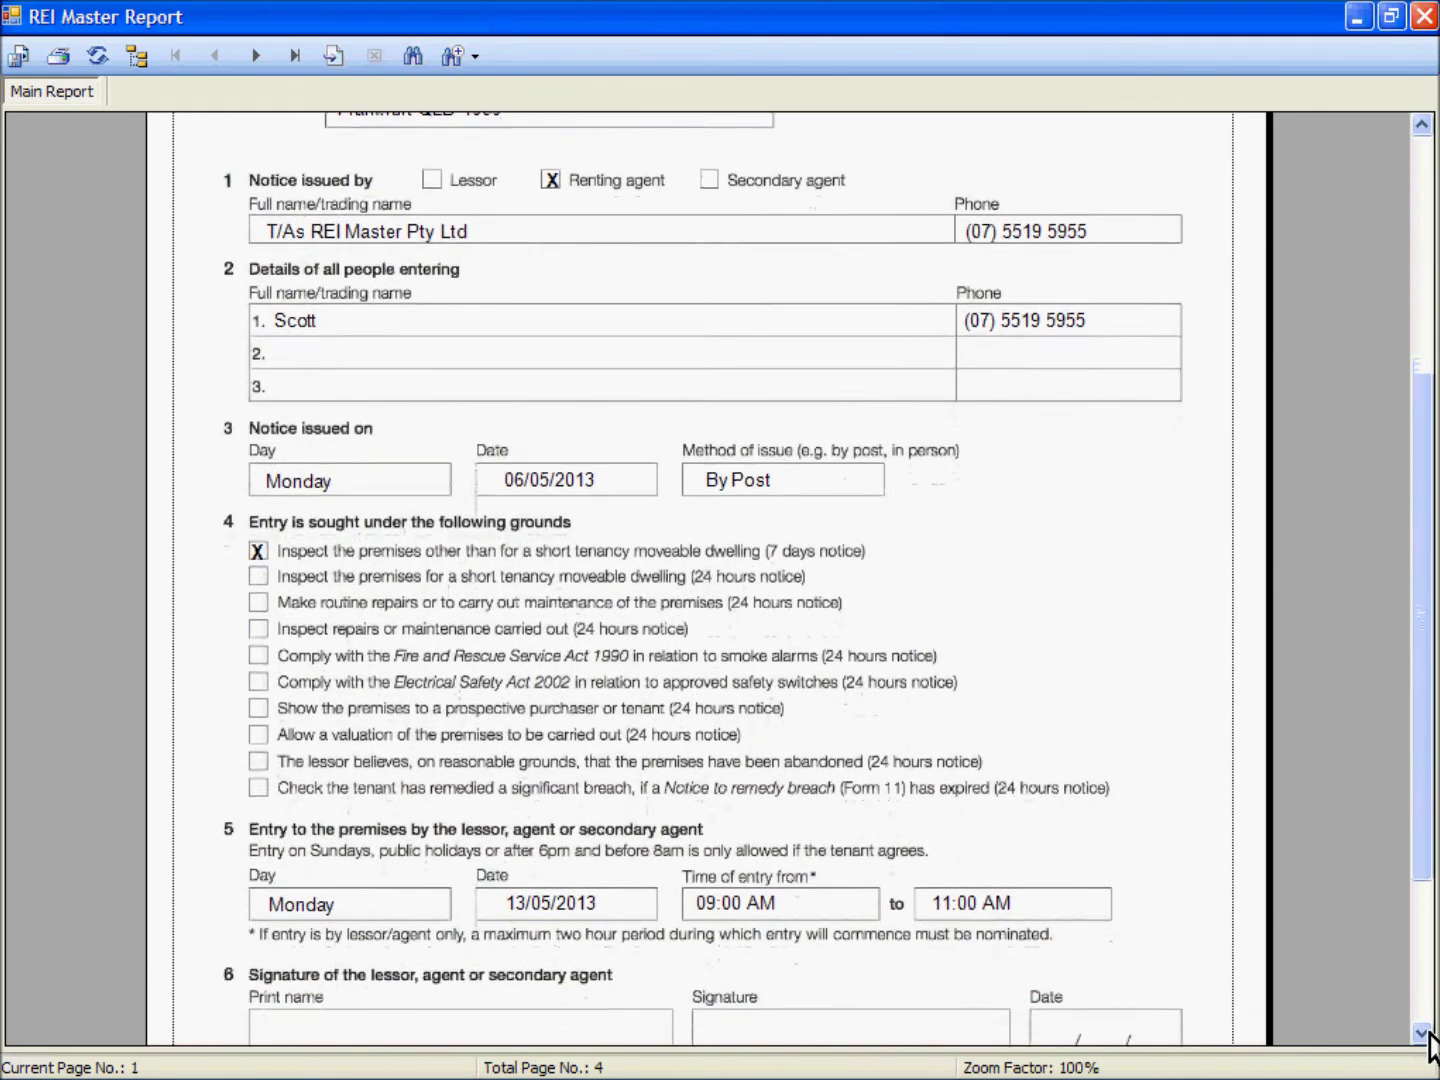
left_click(1429, 1034)
left_click(1429, 1034)
left_click(1429, 1034)
left_click(1429, 1034)
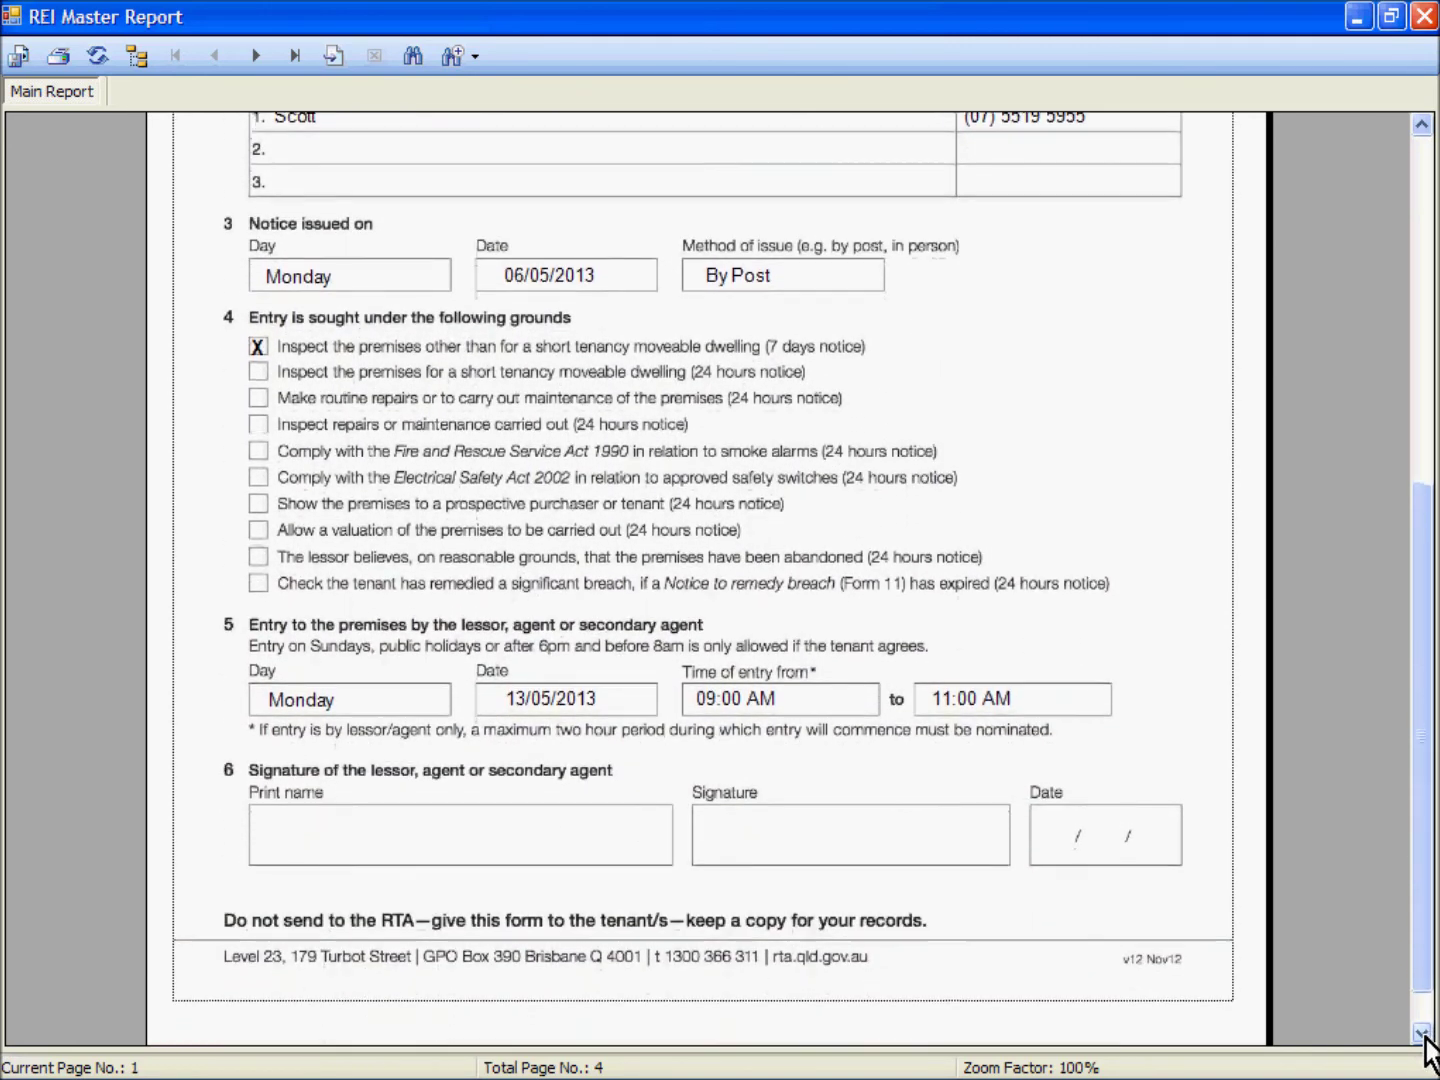
left_click(1429, 1034)
left_click(1426, 1037)
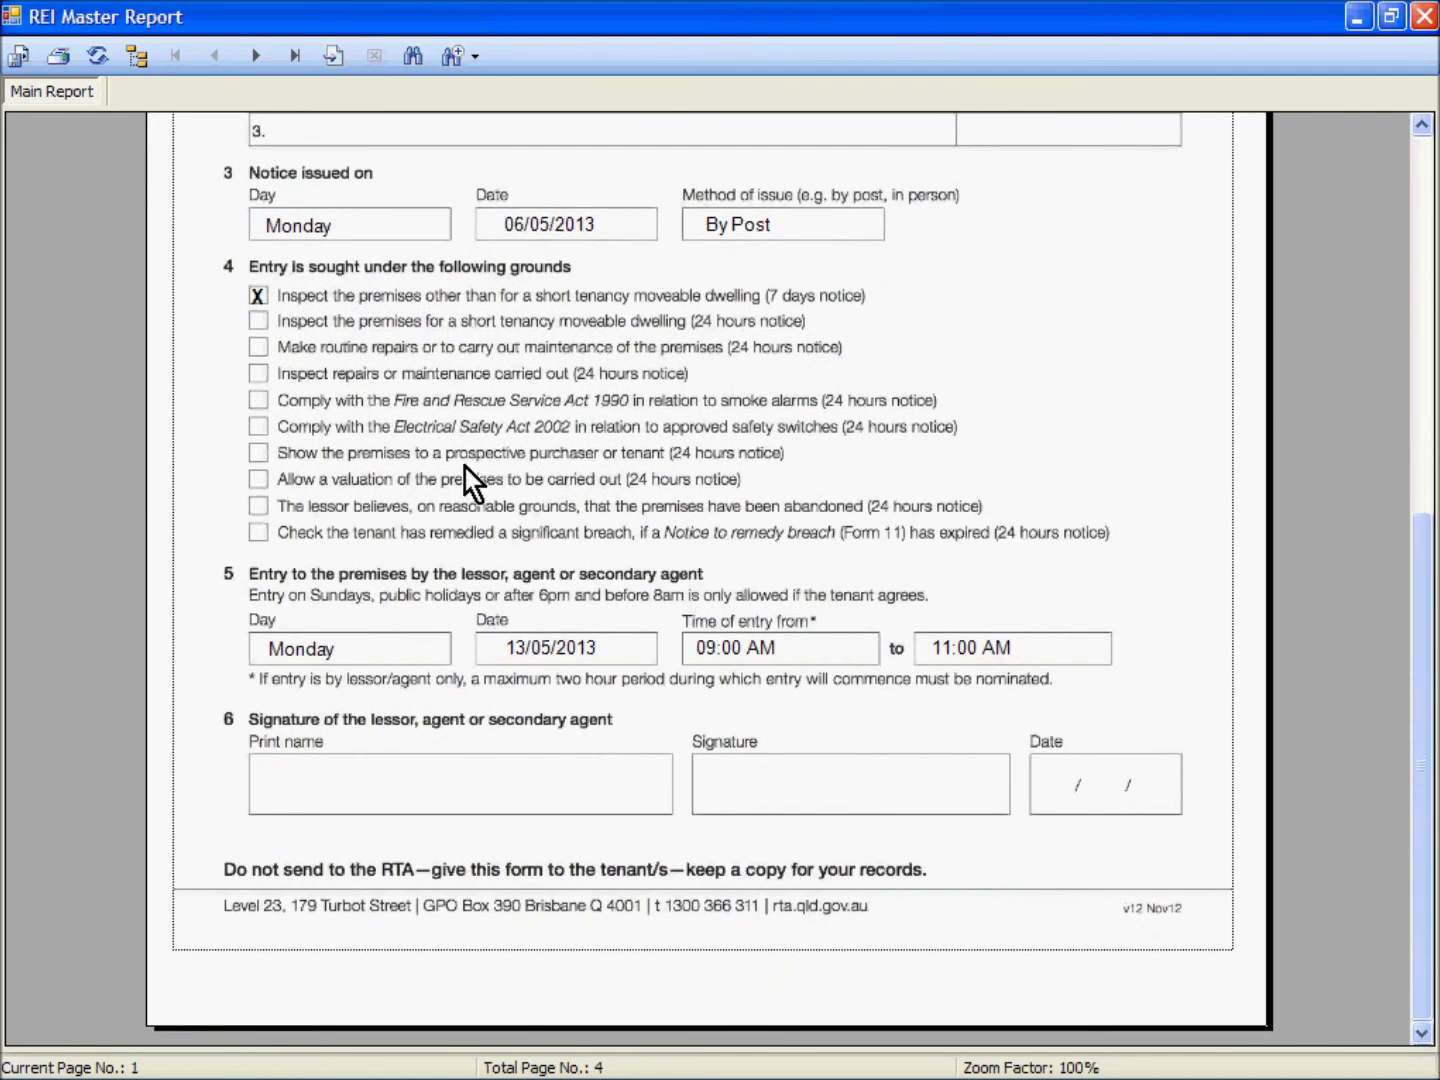
Step: Page through report pages 2–4, then close the REI Master Report window
left_click(257, 58)
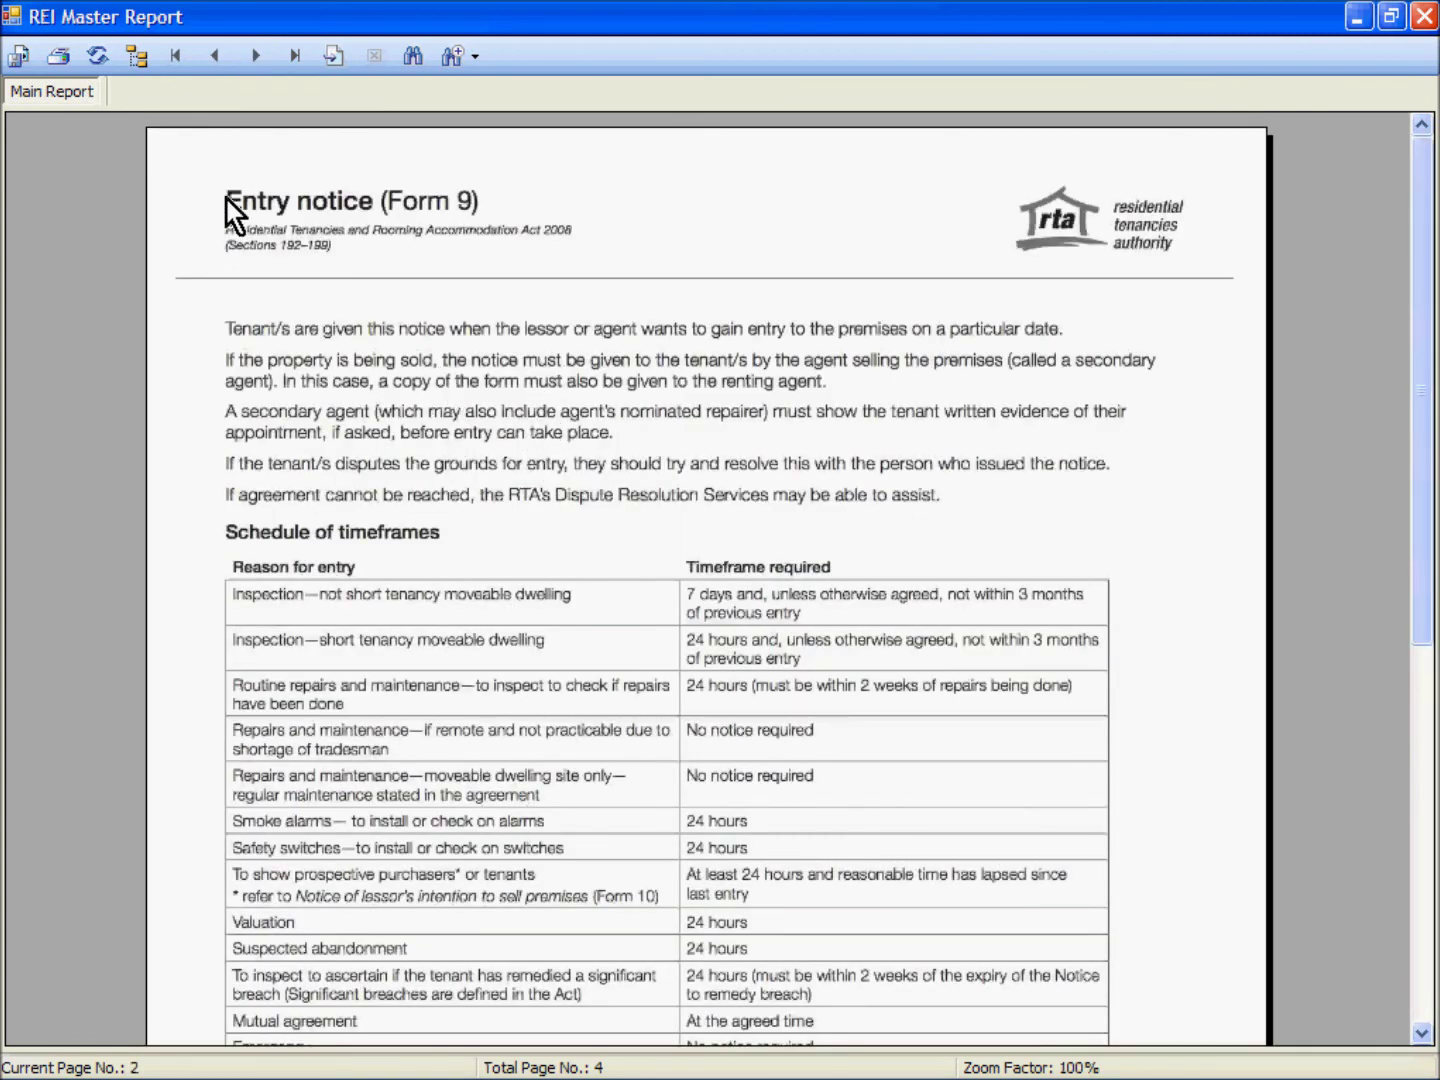
left_click(257, 57)
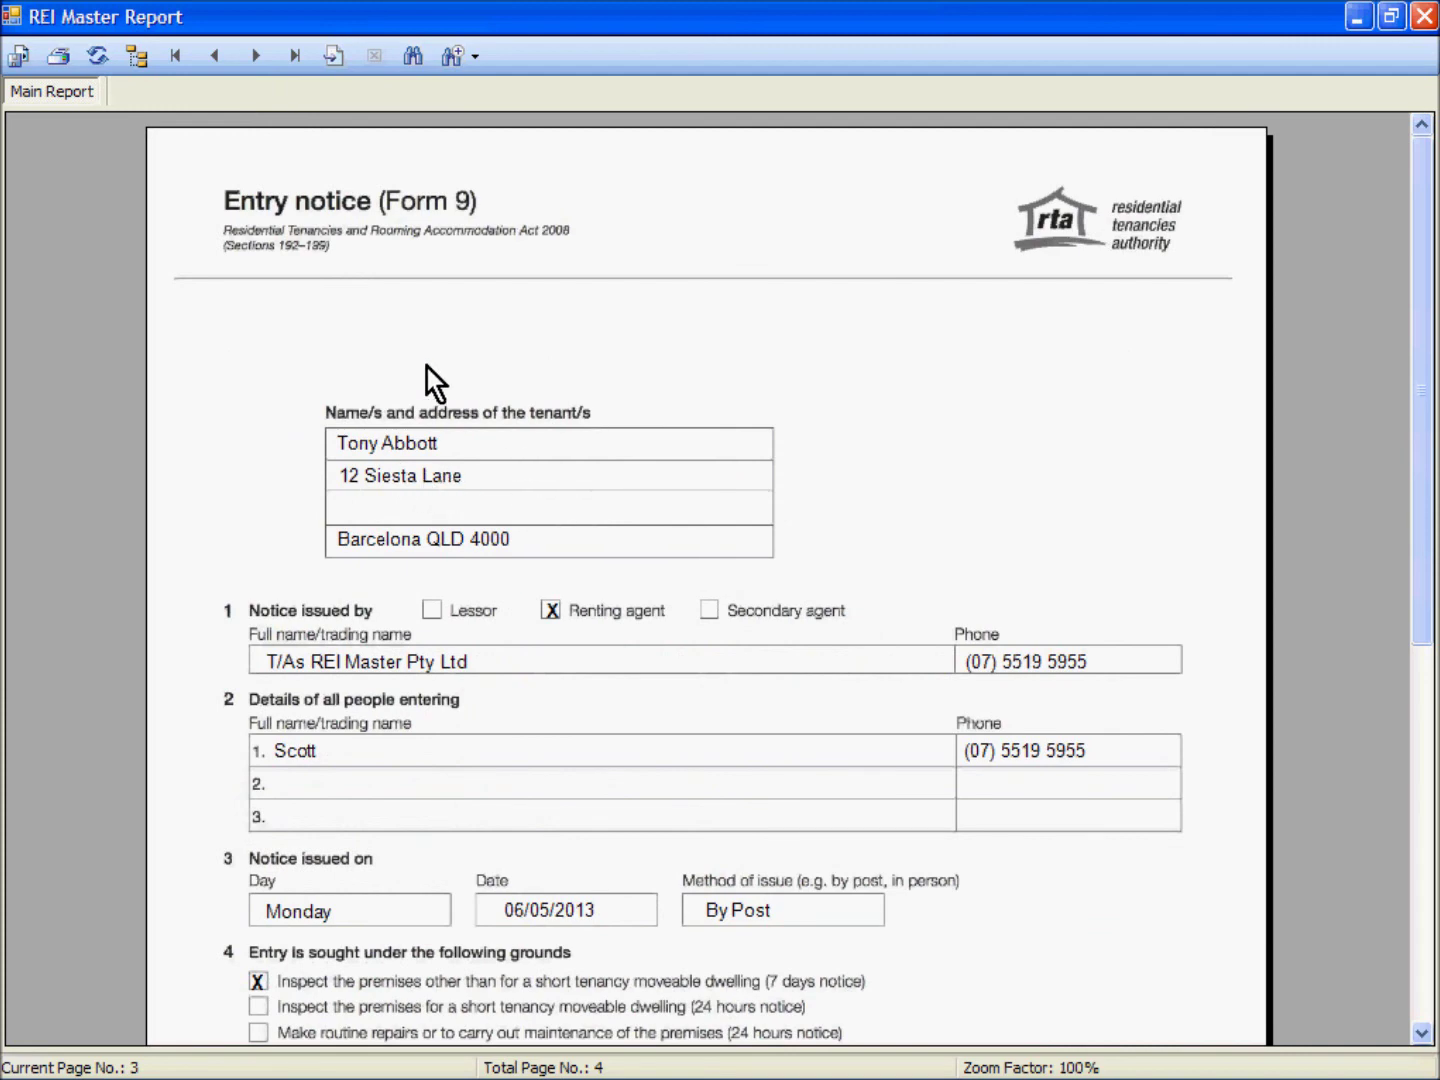
left_click(256, 58)
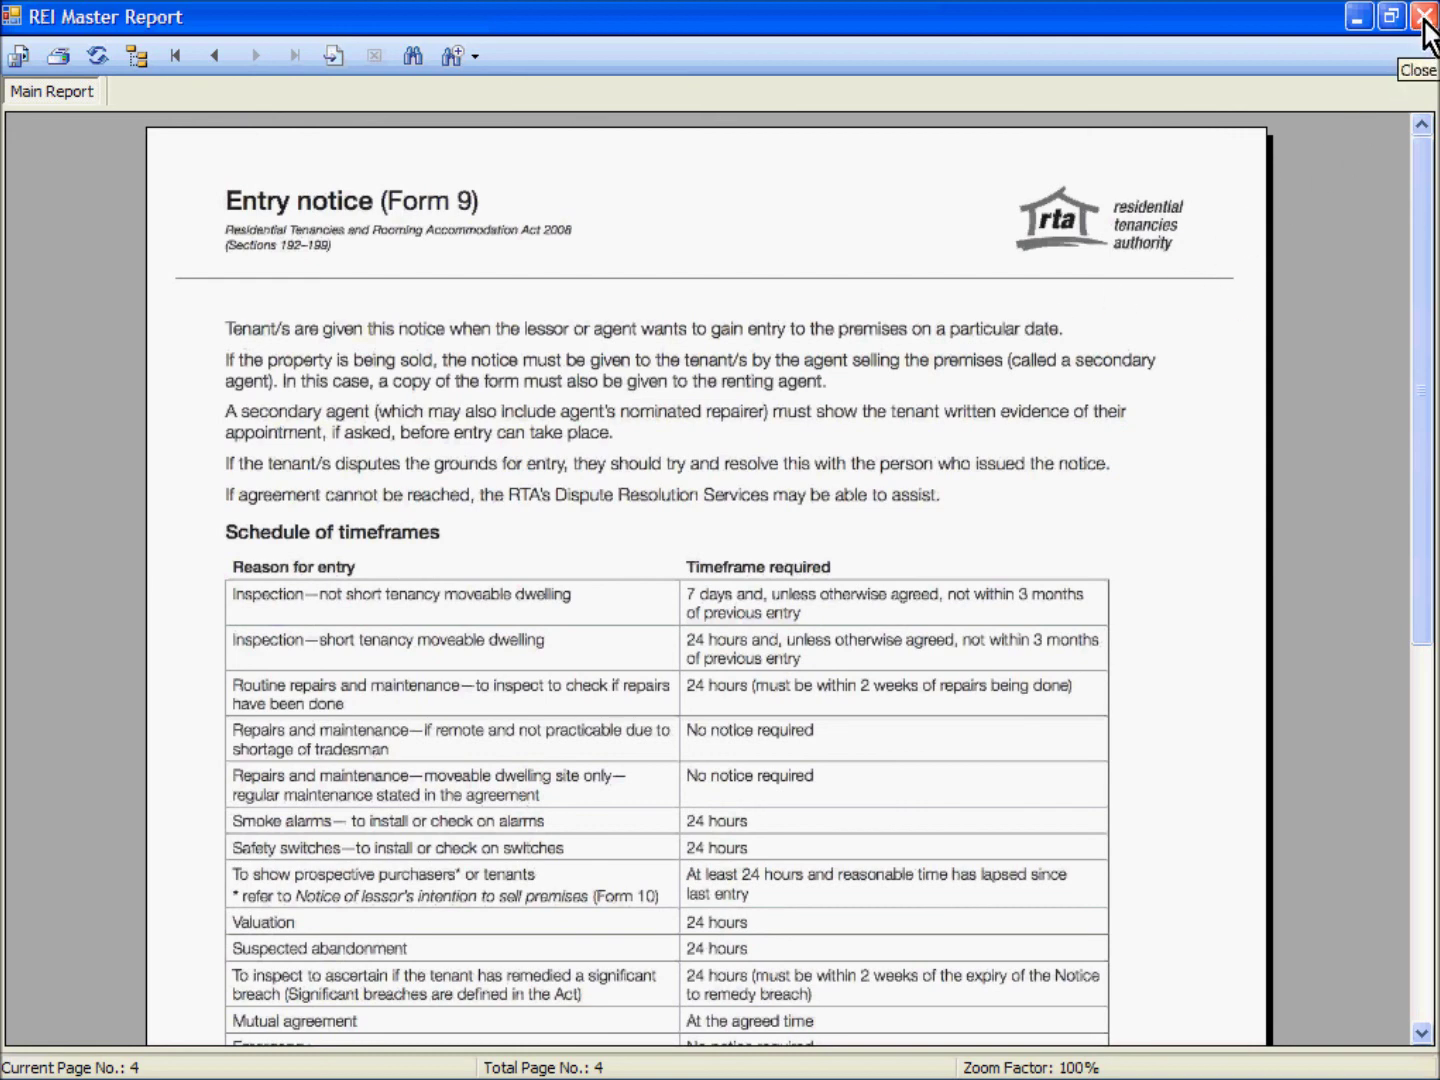
left_click(1425, 21)
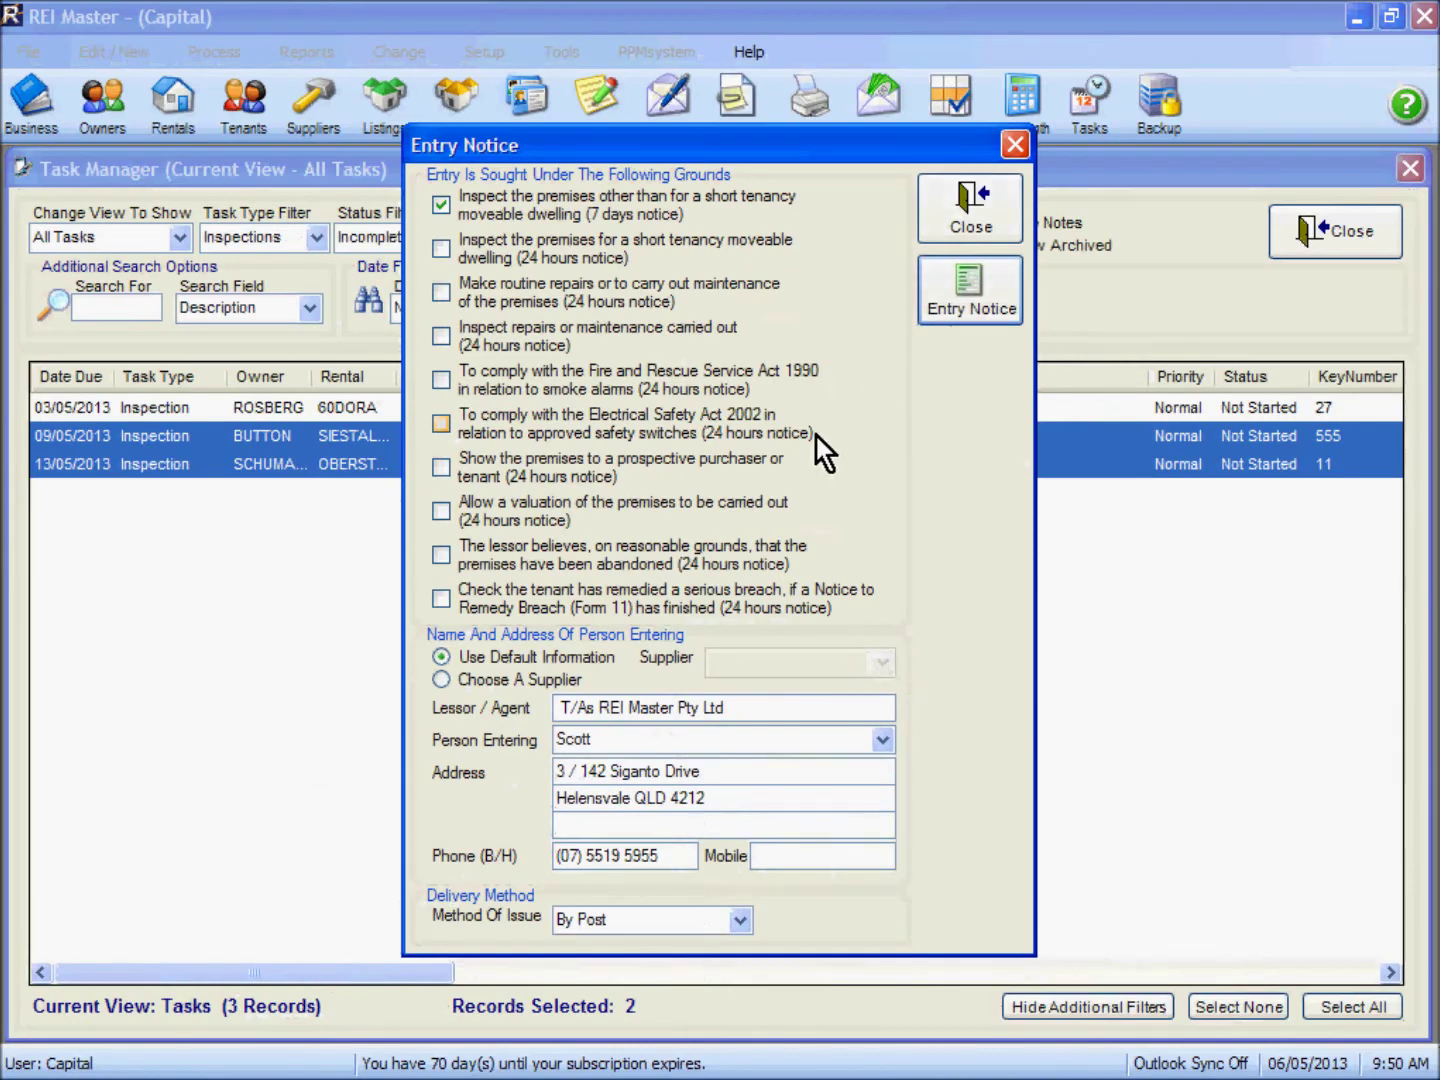
Step: Close the Entry Notice dialog and upload both selected inspections to REI Inspect, confirming the upload
left_click(946, 233)
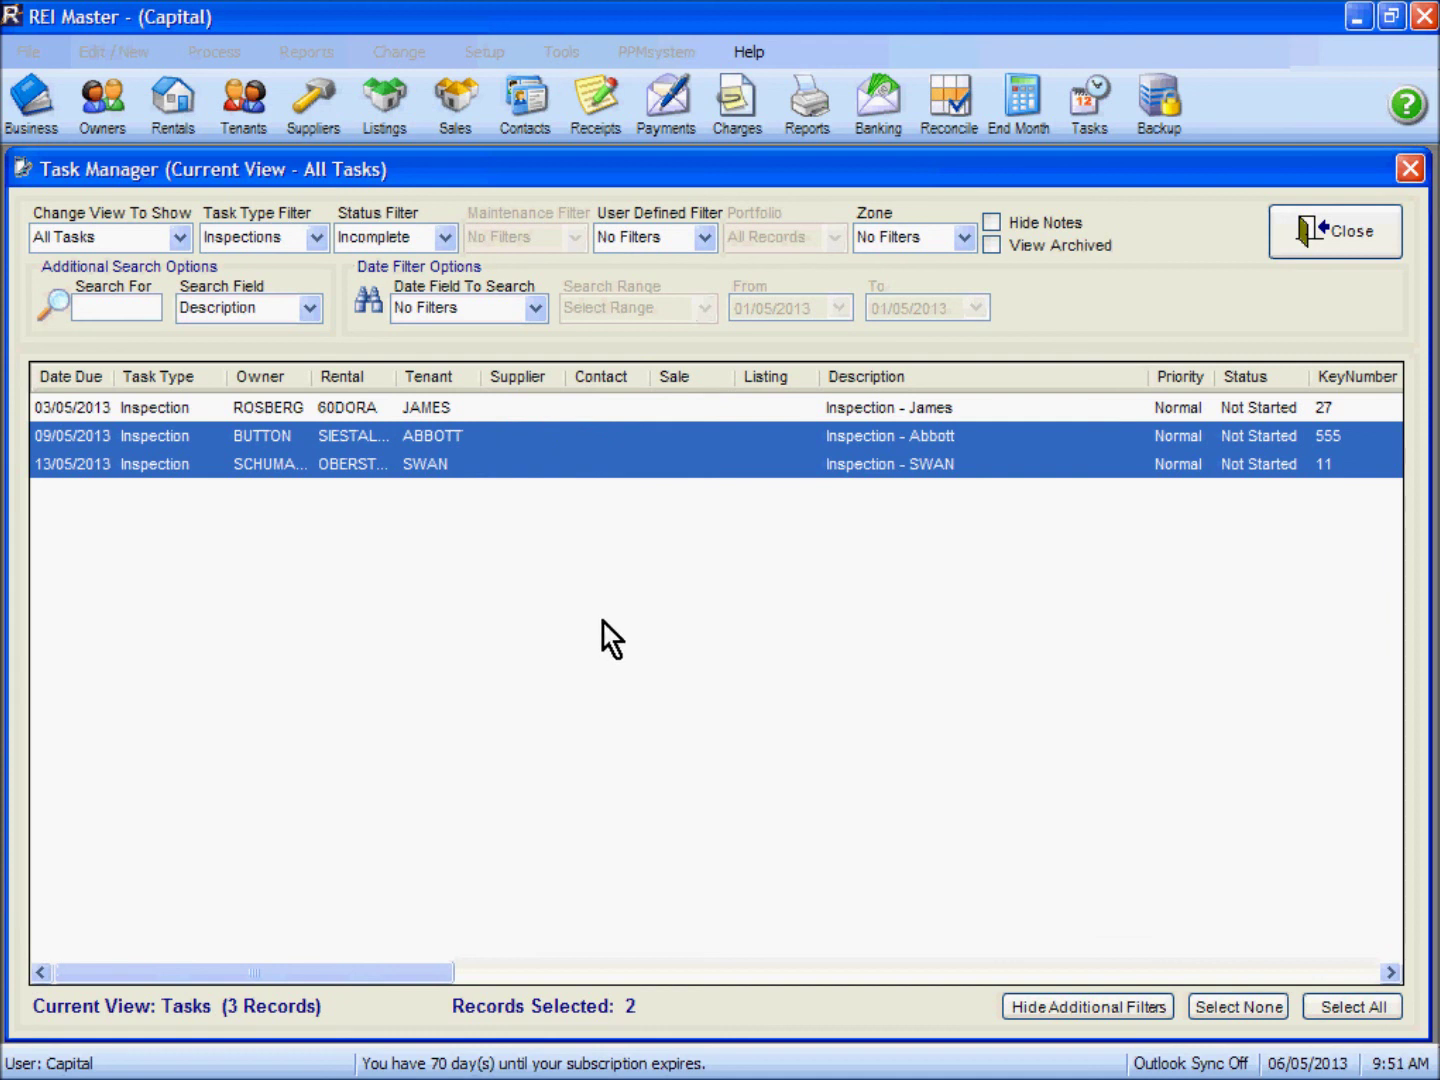
right_click(592, 450)
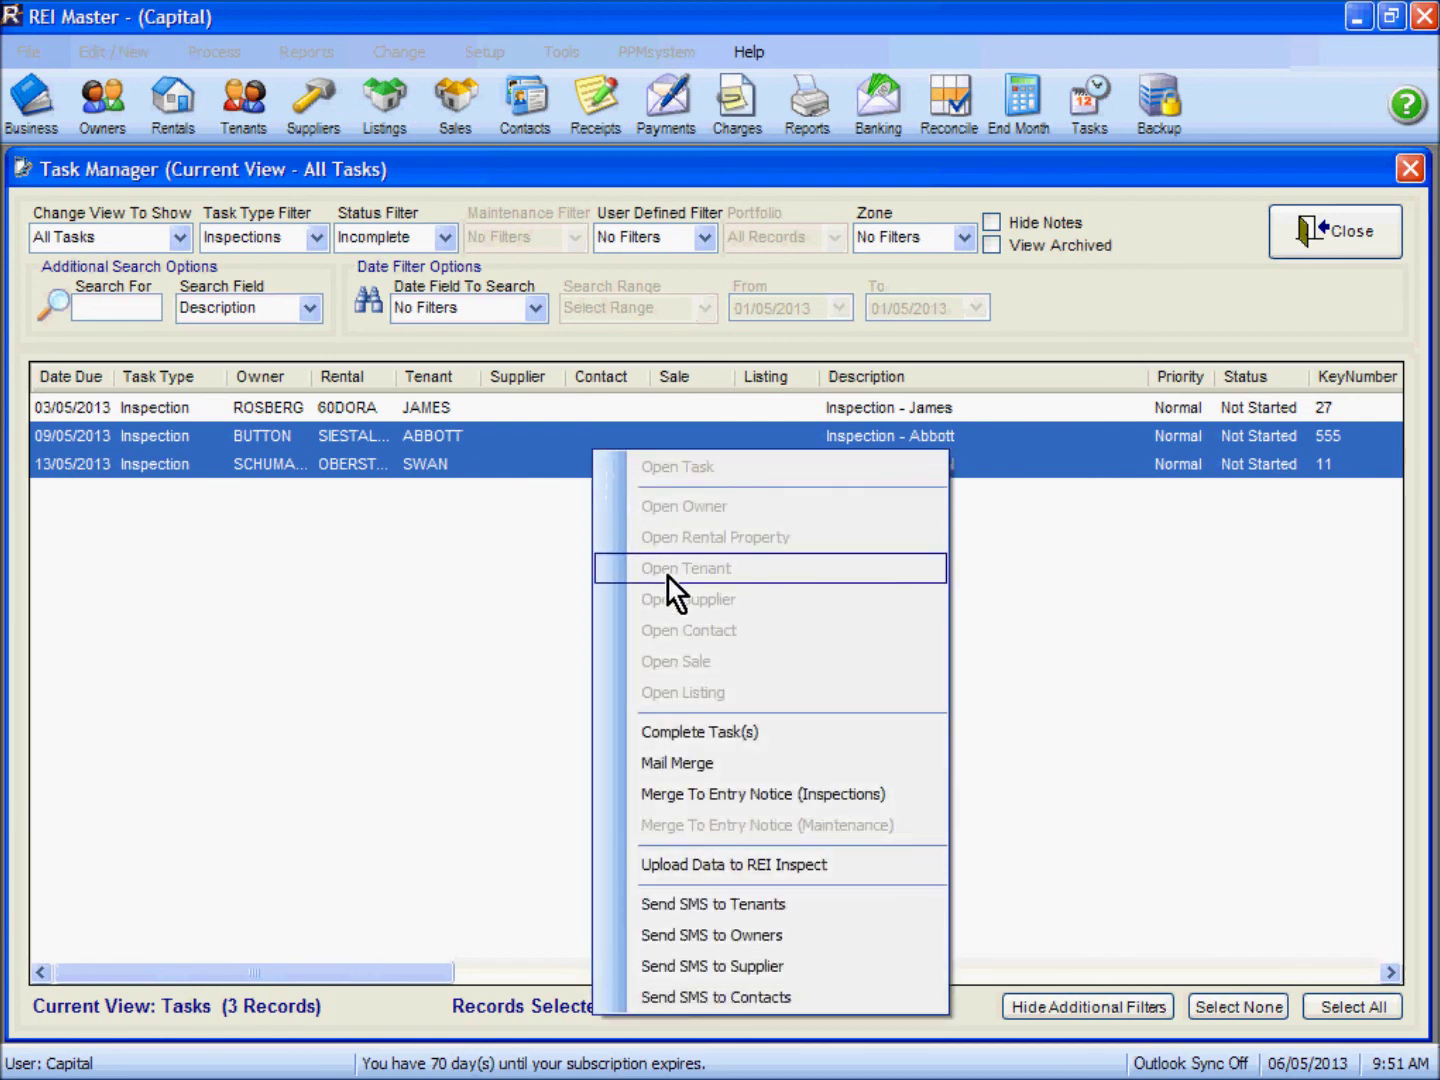
left_click(758, 867)
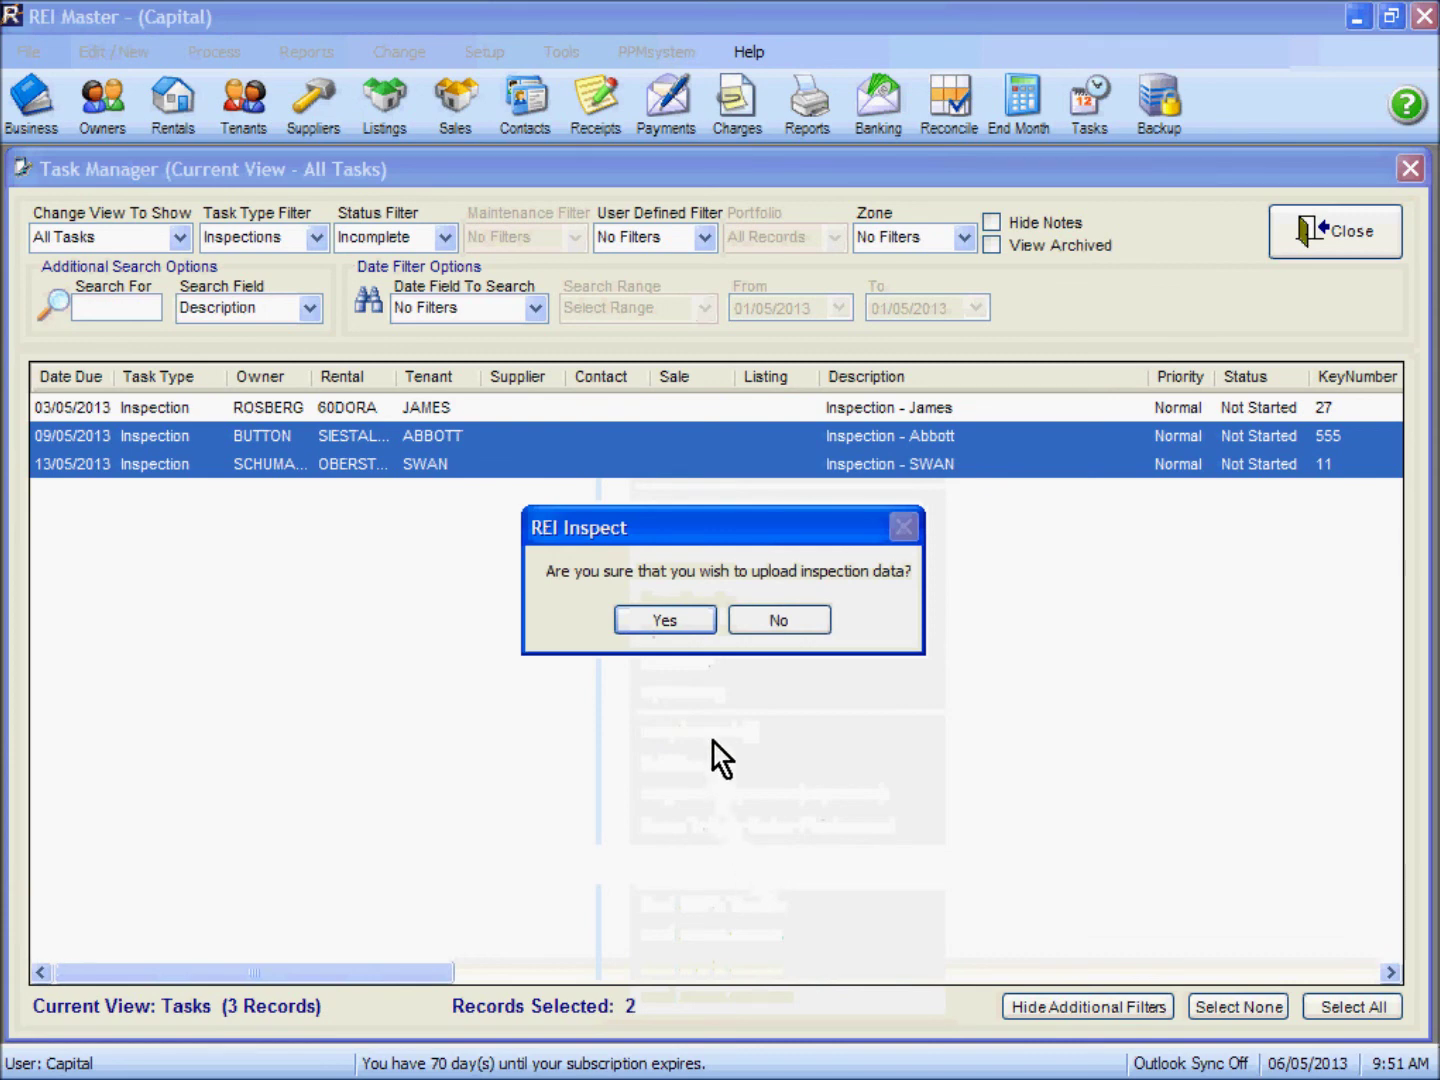
left_click(664, 621)
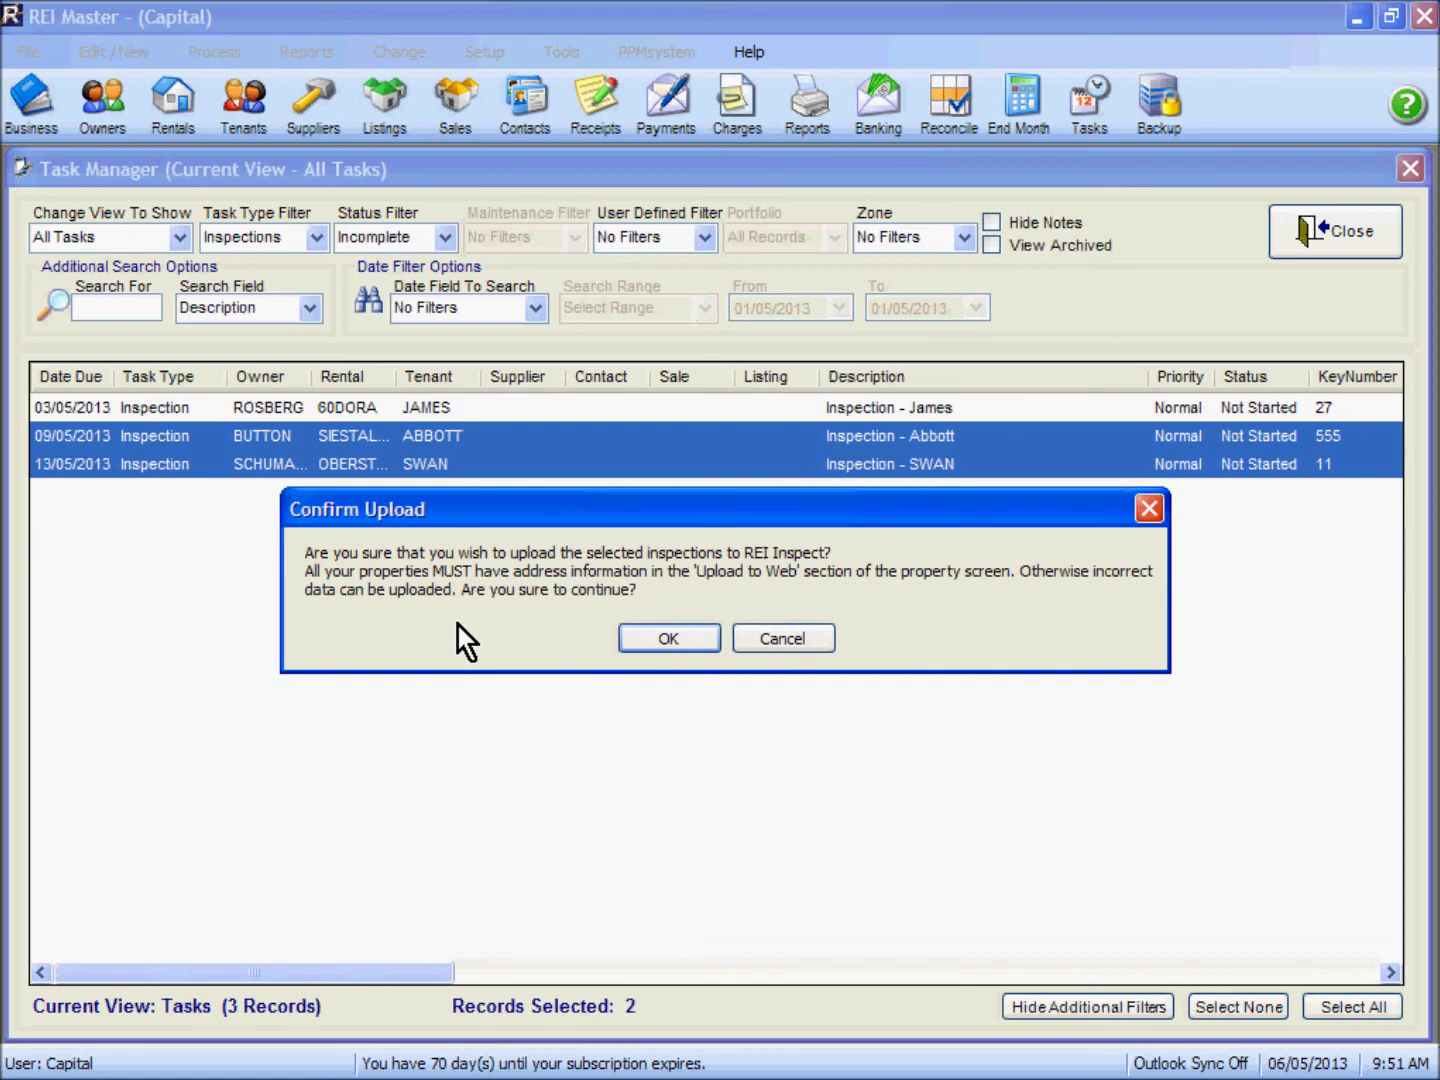
left_click(668, 638)
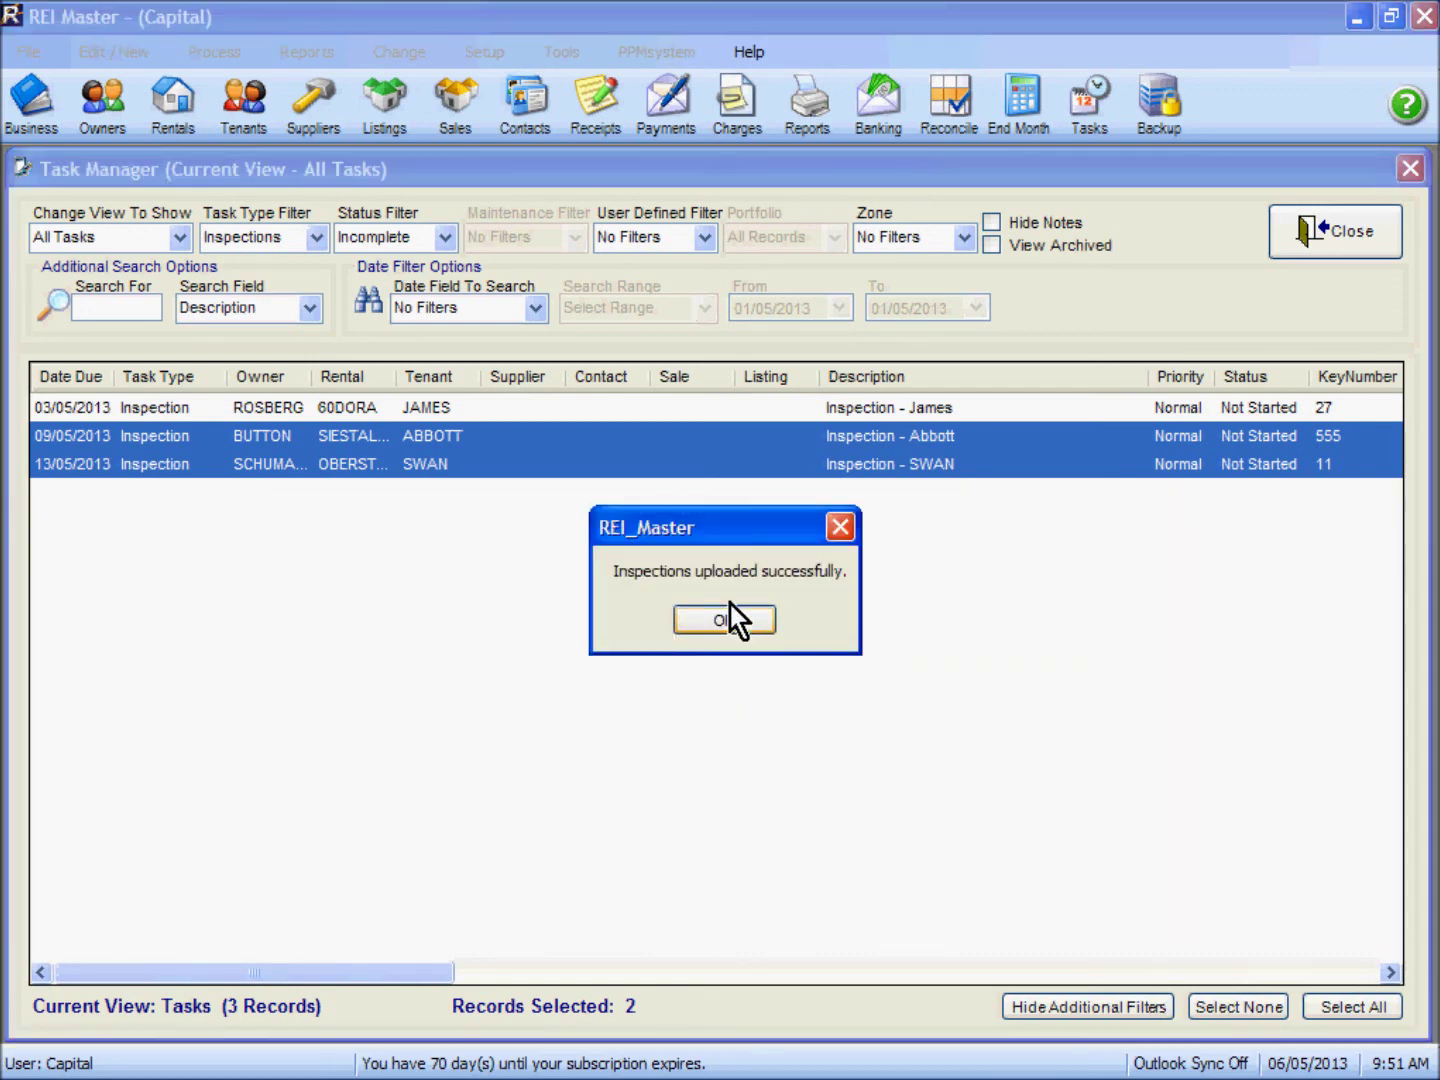